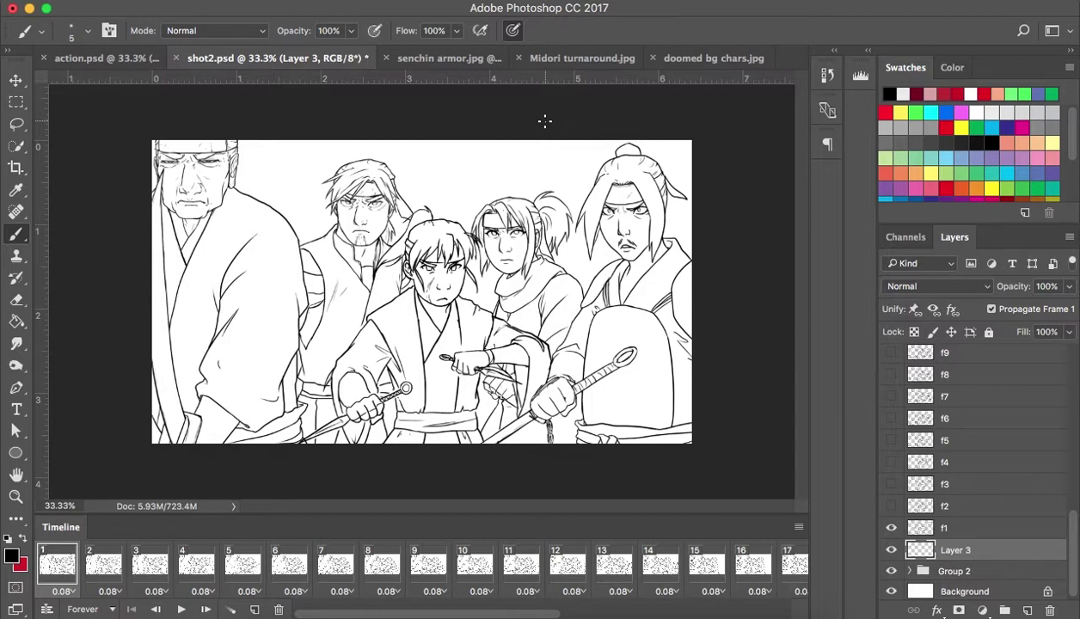
Sample the skin tone of the large man in the green robe from doomed bg chars.jpg and return to shot2.psd
{"action": "left_click", "coordinate": [688, 59]}
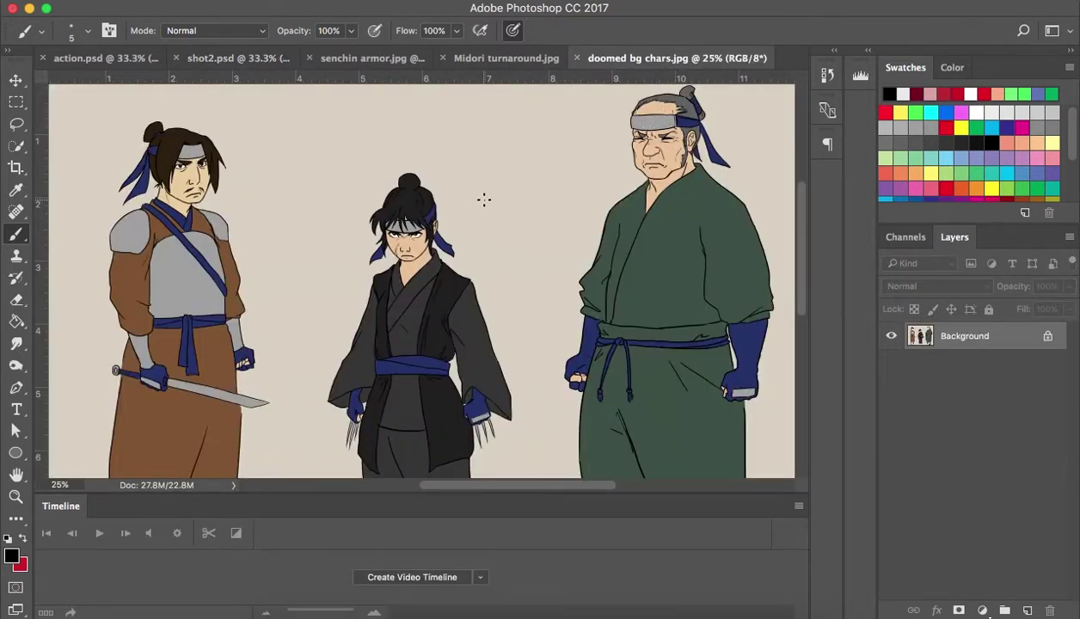
{"action": "key", "text": "i"}
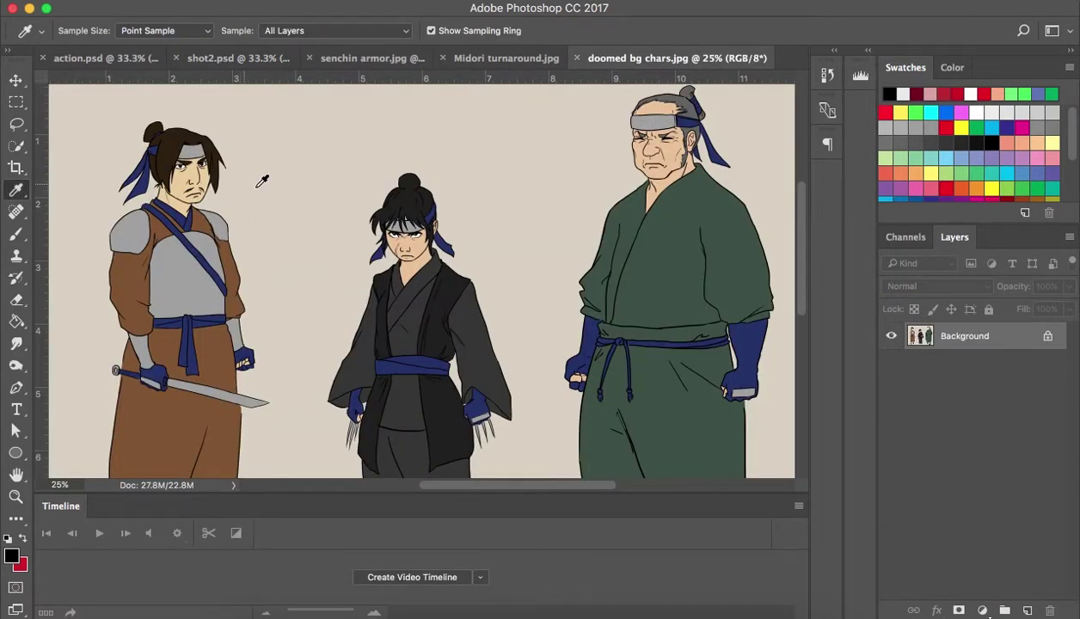
{"action": "left_click", "coordinate": [664, 178]}
{"action": "left_click", "coordinate": [103, 58]}
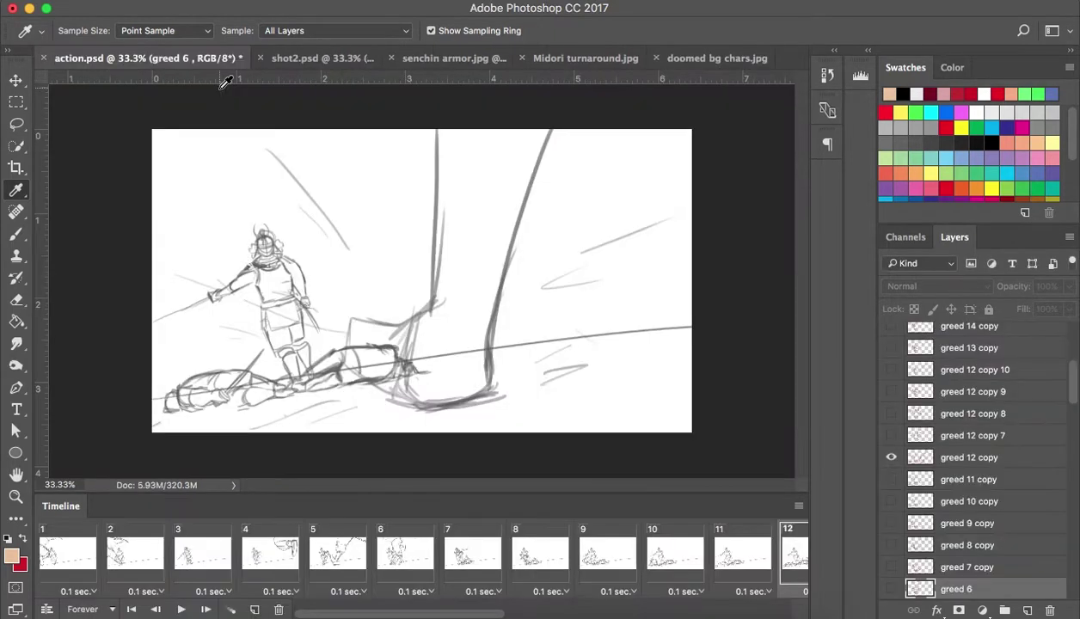
{"action": "left_click", "coordinate": [311, 57]}
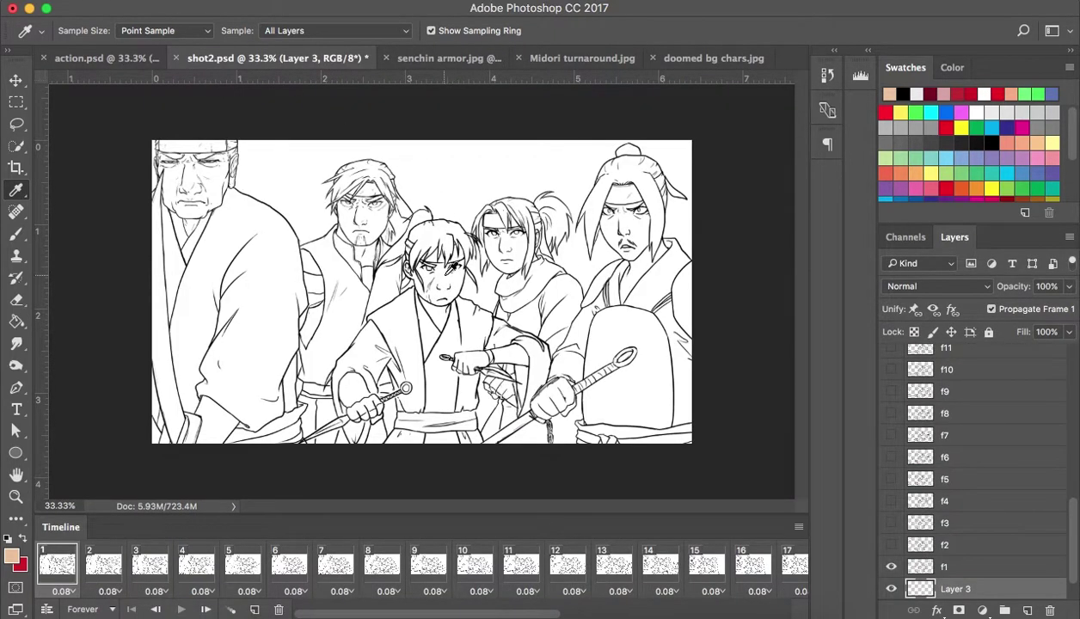
Outline the old man's face and neck with the Lasso, fill the selection with the sampled skin tone on Layer 3, and deselect
{"action": "key", "text": "b"}
{"action": "key", "text": "l"}
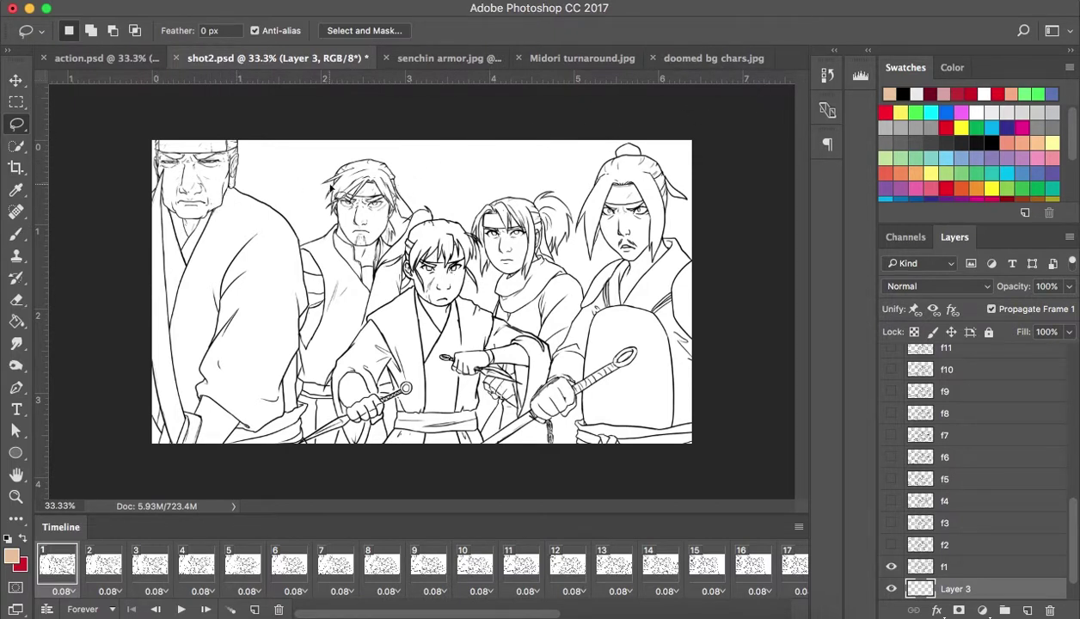
{"action": "left_click_drag", "start_coordinate": [316, 165], "coordinate": [313, 227]}
{"action": "left_click", "coordinate": [313, 227]}
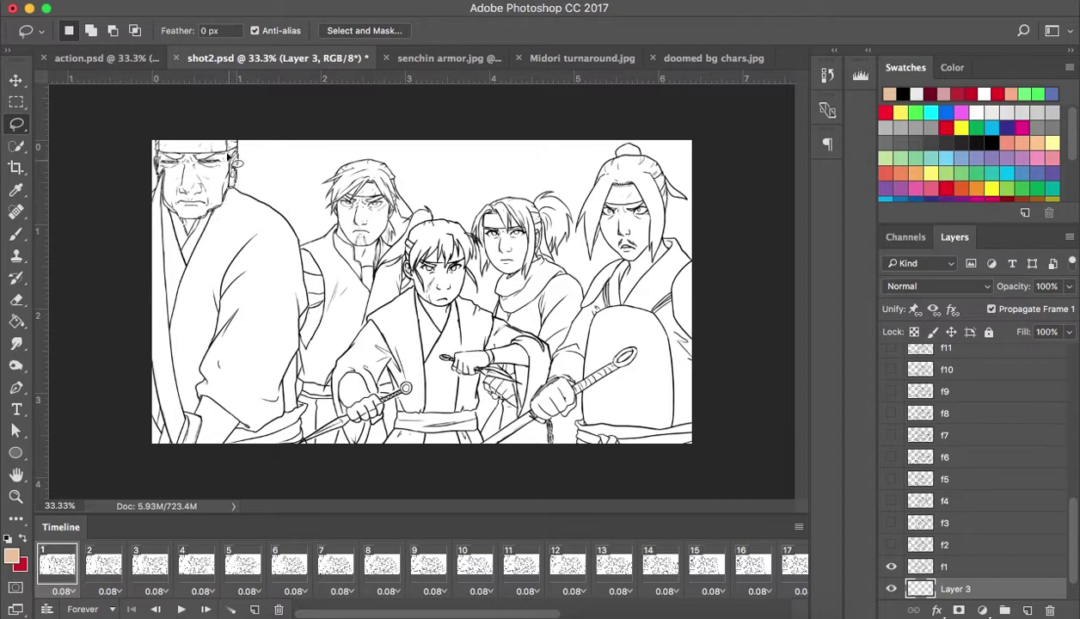
{"action": "mouse_move", "coordinate": [191, 159]}
{"action": "left_mouse_down"}
{"action": "mouse_move", "coordinate": [159, 152]}
{"action": "mouse_move", "coordinate": [205, 225]}
{"action": "left_mouse_up"}
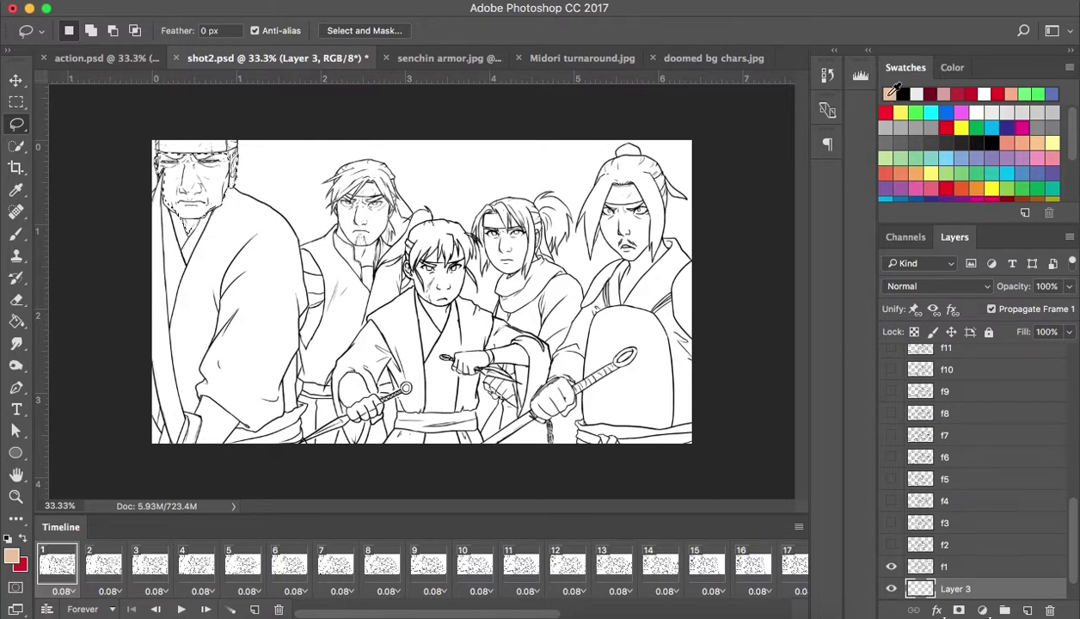
{"action": "left_click", "coordinate": [16, 322]}
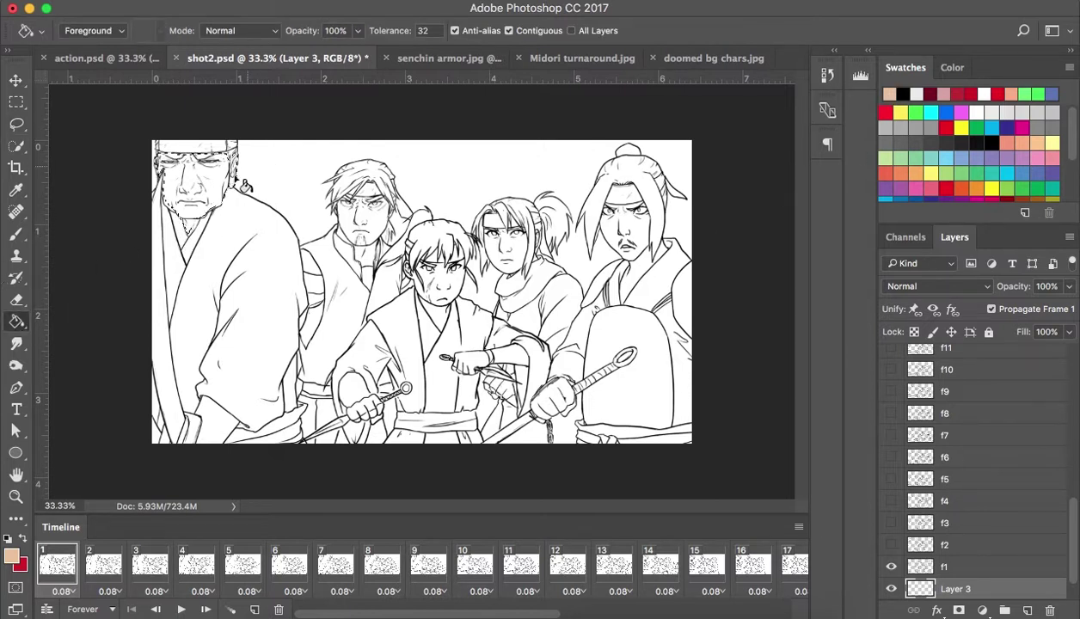
{"action": "left_click", "coordinate": [219, 191]}
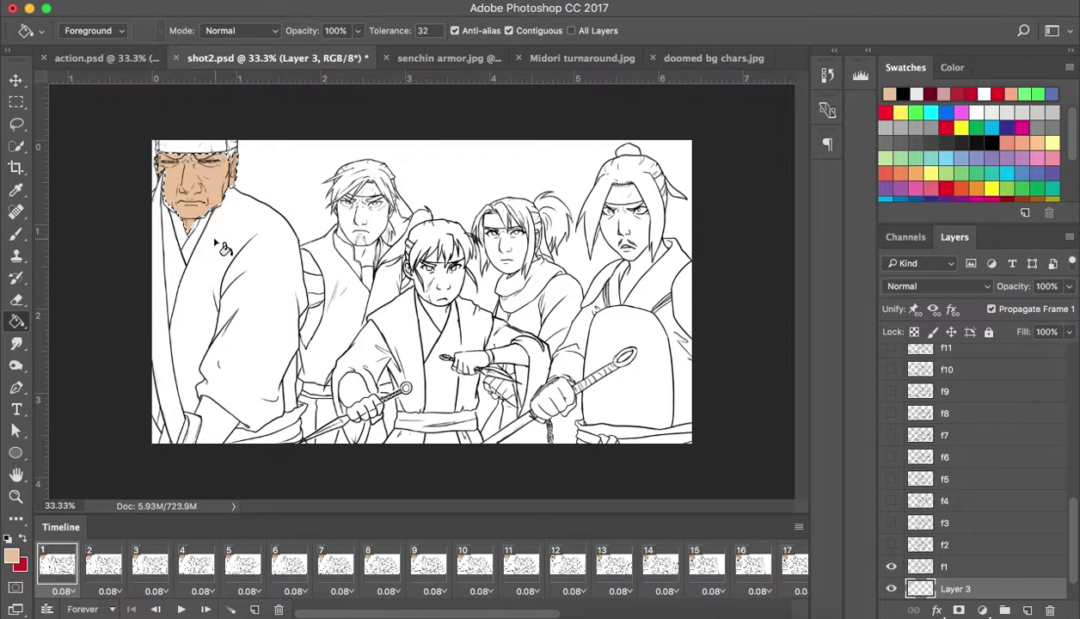
{"action": "key", "text": "super+d"}
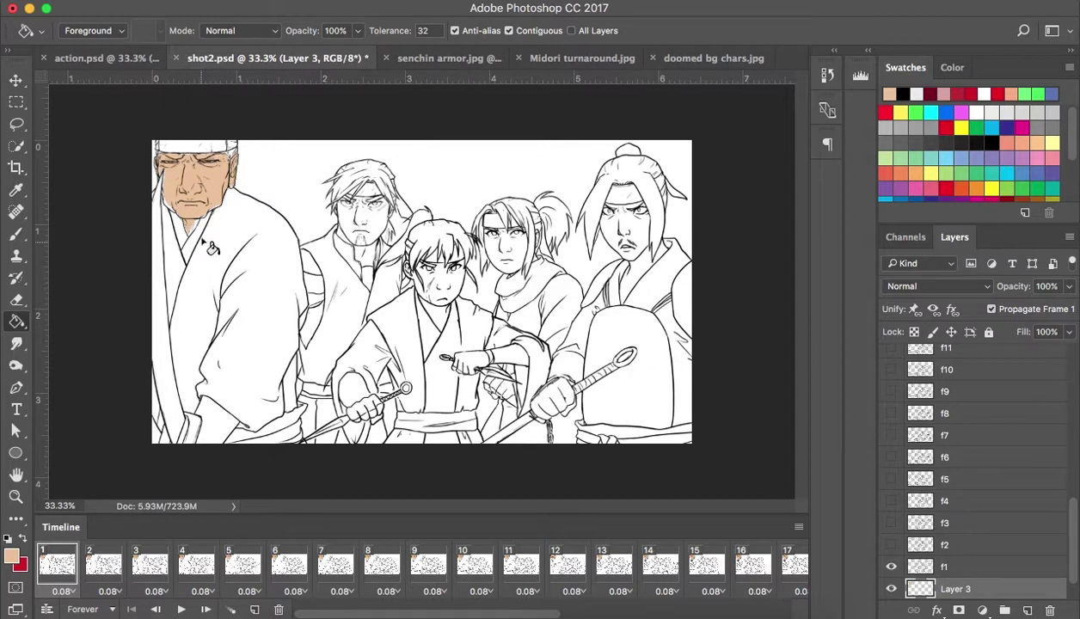
Paint the unfilled skin gaps along the old man's cheek, jaw, ear and neck with a 15 px brush
{"action": "key", "text": "b"}
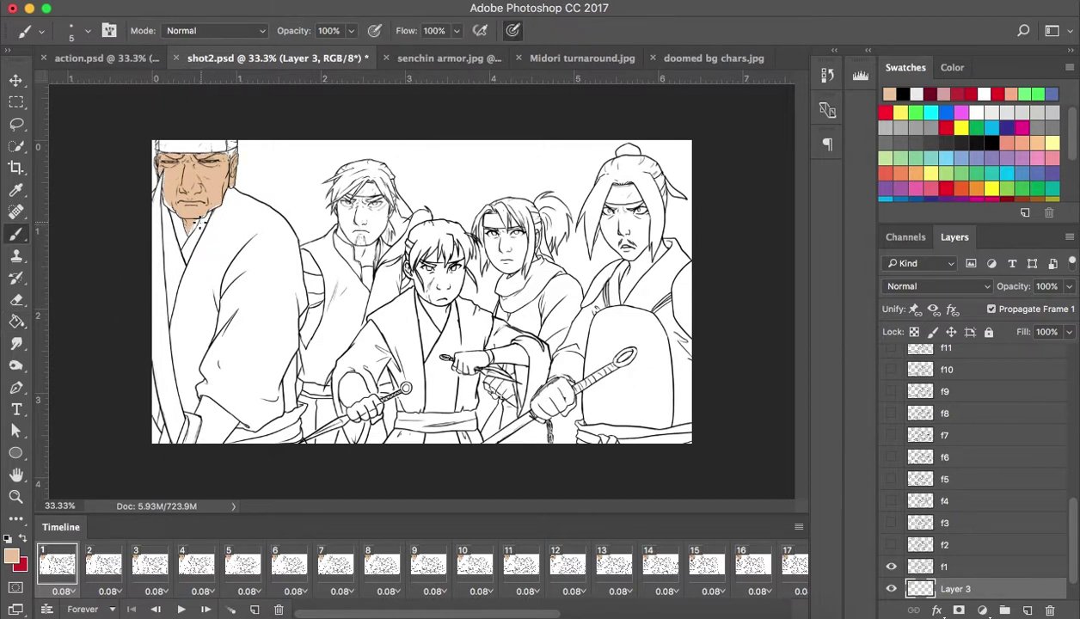
{"action": "key", "text": "bracketright"}
{"action": "key", "text": "bracketright"}
{"action": "key", "text": "bracketright"}
{"action": "key", "text": "super+equal"}
{"action": "key", "text": "super+equal"}
{"action": "key", "text": "super+equal"}
{"action": "left_click_drag", "start_coordinate": [163, 203], "coordinate": [696, 357]}
{"action": "left_click_drag", "start_coordinate": [410, 204], "coordinate": [482, 288]}
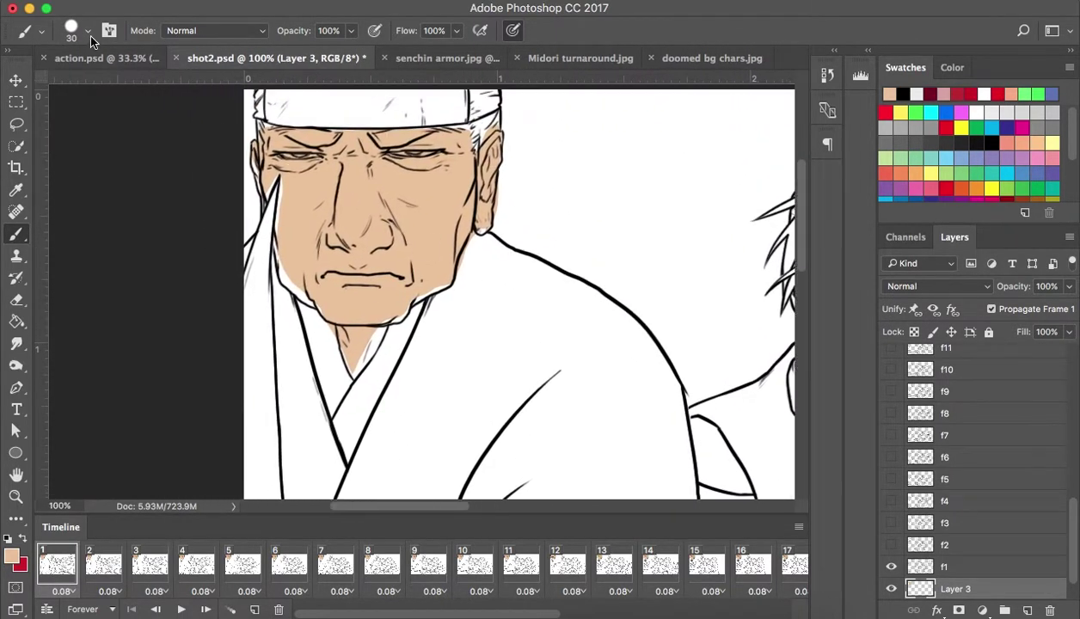
{"action": "left_click", "coordinate": [86, 41]}
{"action": "key", "text": "bracketleft"}
{"action": "key", "text": "bracketleft"}
{"action": "left_click_drag", "start_coordinate": [279, 172], "coordinate": [273, 221]}
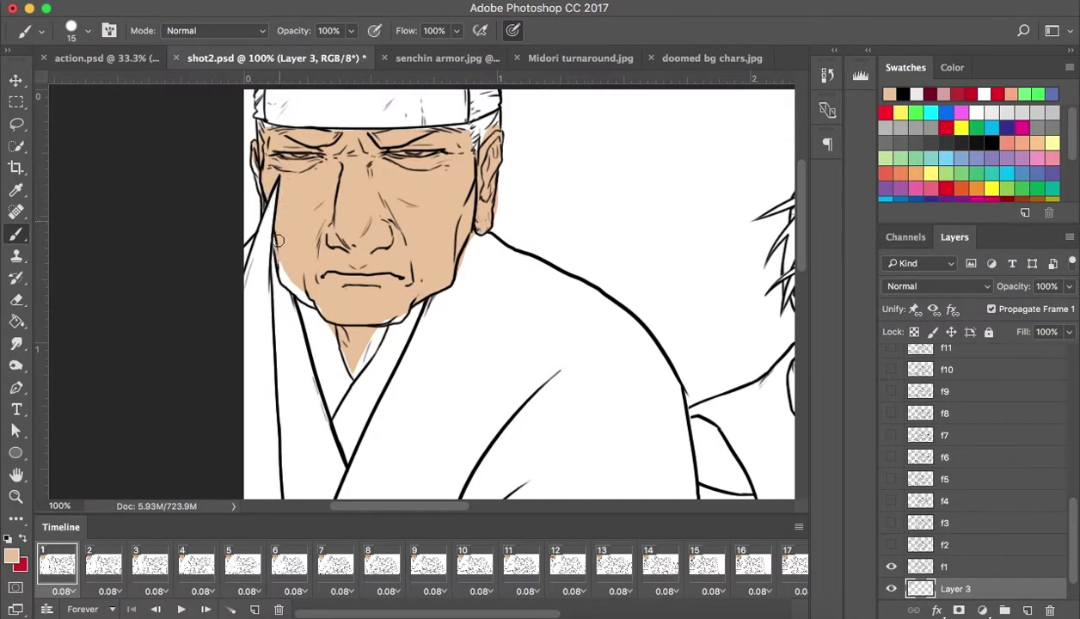
{"action": "left_click_drag", "start_coordinate": [285, 281], "coordinate": [329, 312]}
{"action": "mouse_move", "coordinate": [381, 311]}
{"action": "left_mouse_down"}
{"action": "mouse_move", "coordinate": [360, 345]}
{"action": "mouse_move", "coordinate": [364, 364]}
{"action": "mouse_move", "coordinate": [343, 368]}
{"action": "mouse_move", "coordinate": [349, 336]}
{"action": "left_mouse_up"}
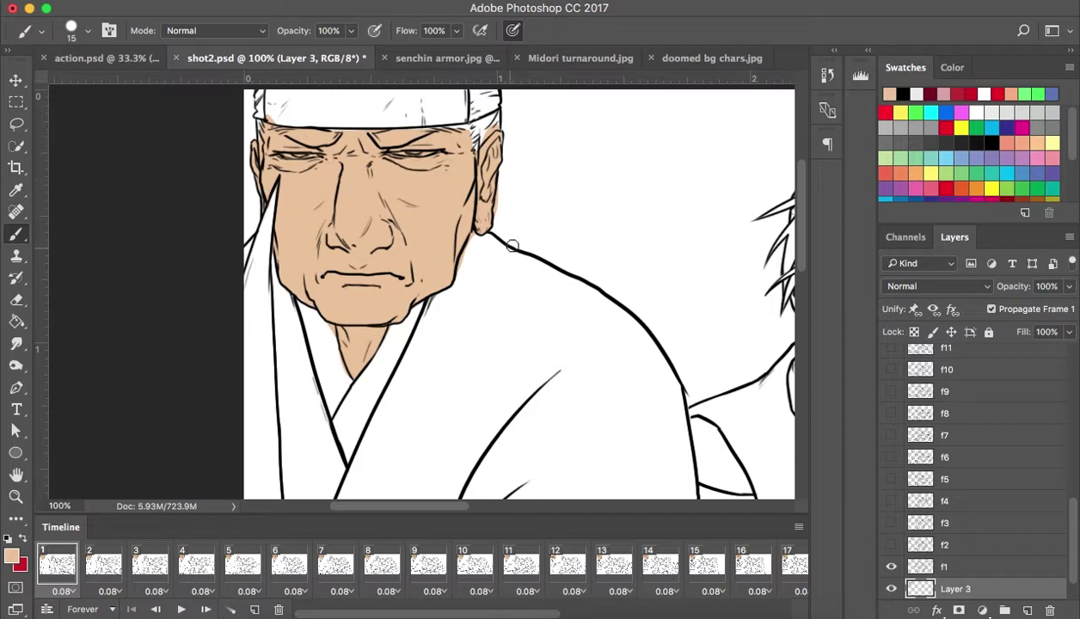
Erase the skin color spilling past the old man's face and neck outlines and touch up the skin edges
{"action": "key", "text": "e"}
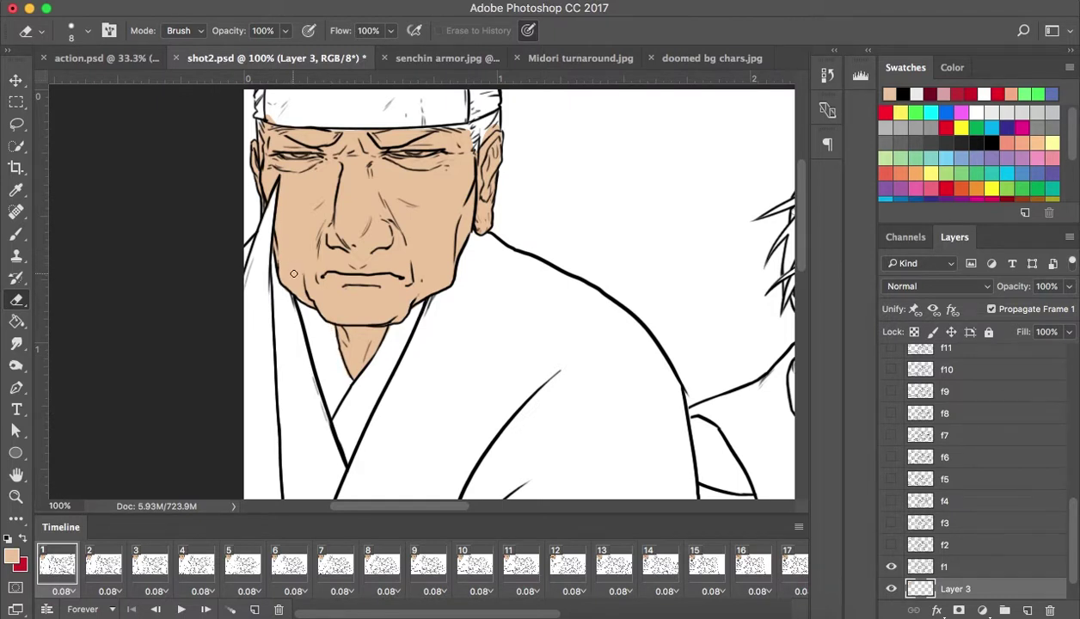
{"action": "key", "text": "b"}
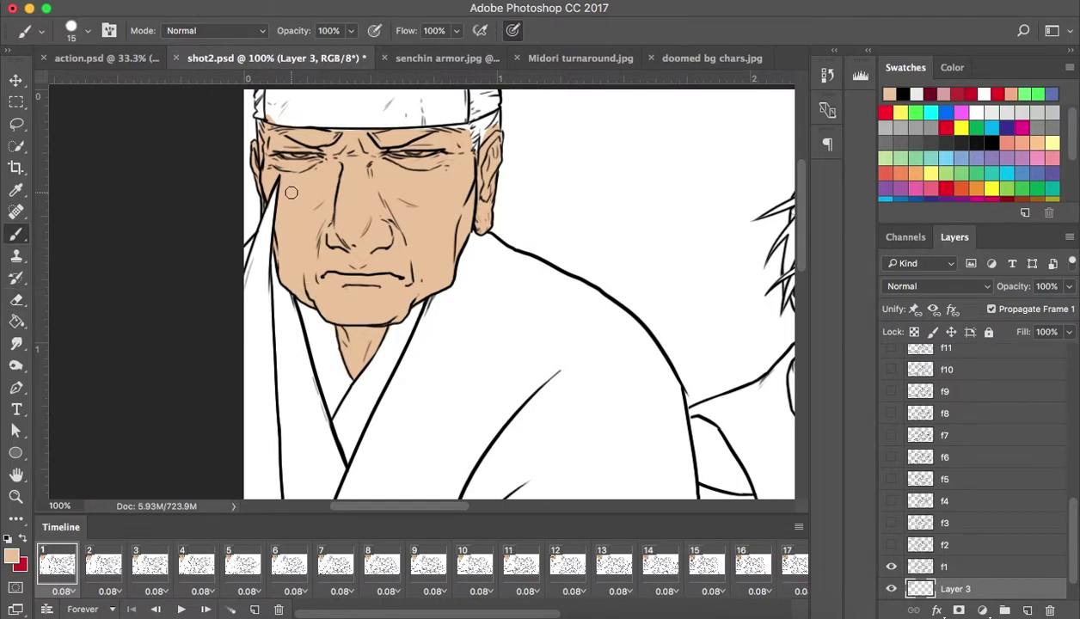
{"action": "key", "text": "e"}
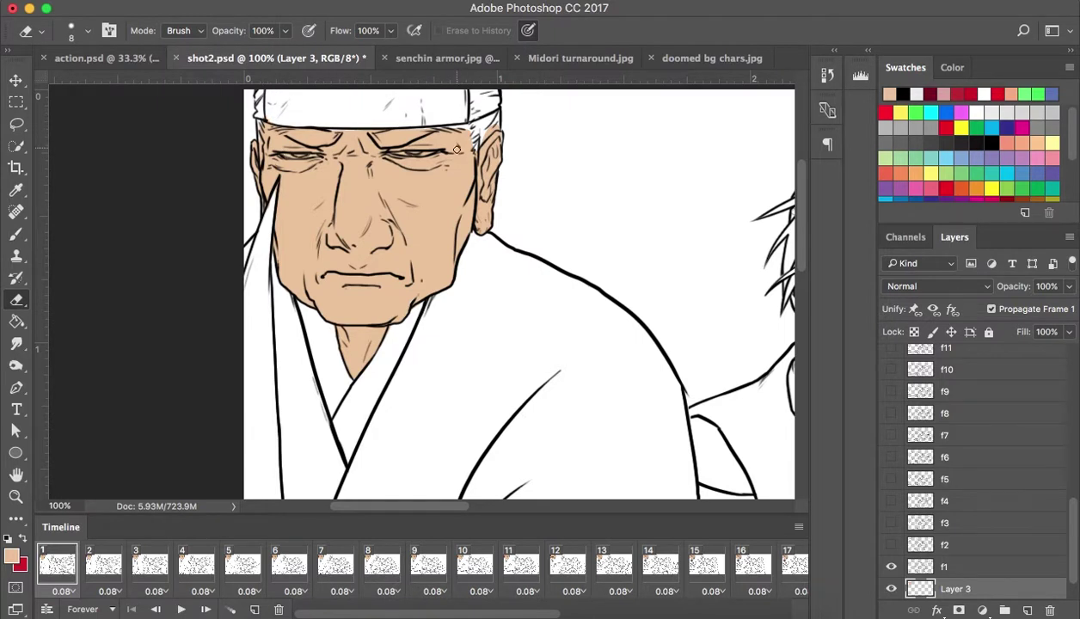
{"action": "key", "text": "i"}
{"action": "left_click", "coordinate": [427, 185]}
{"action": "key", "text": "b"}
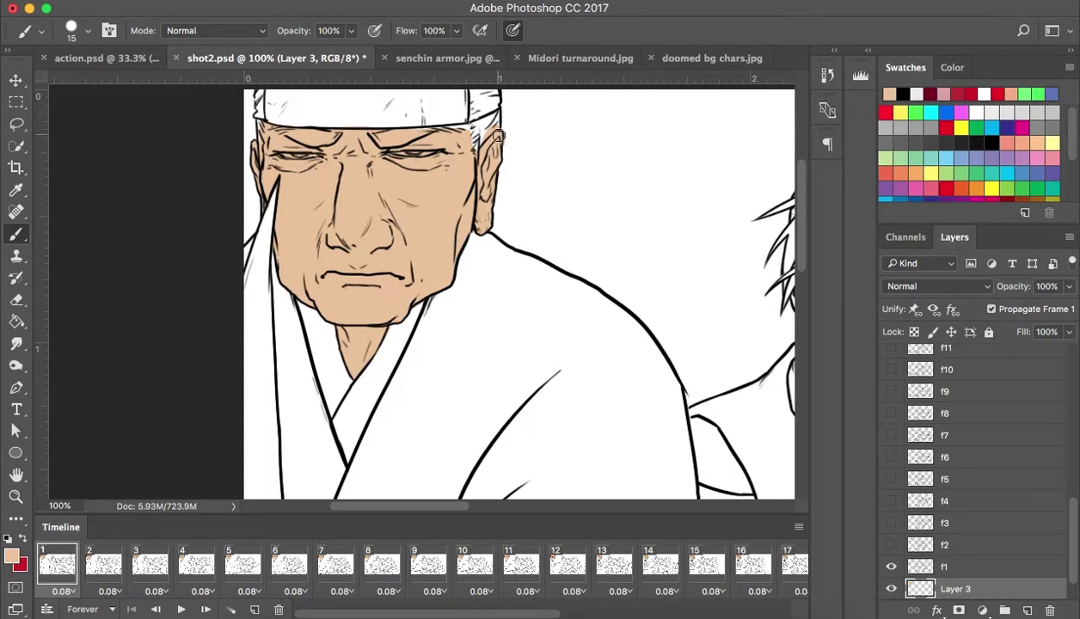
{"action": "key", "text": "e"}
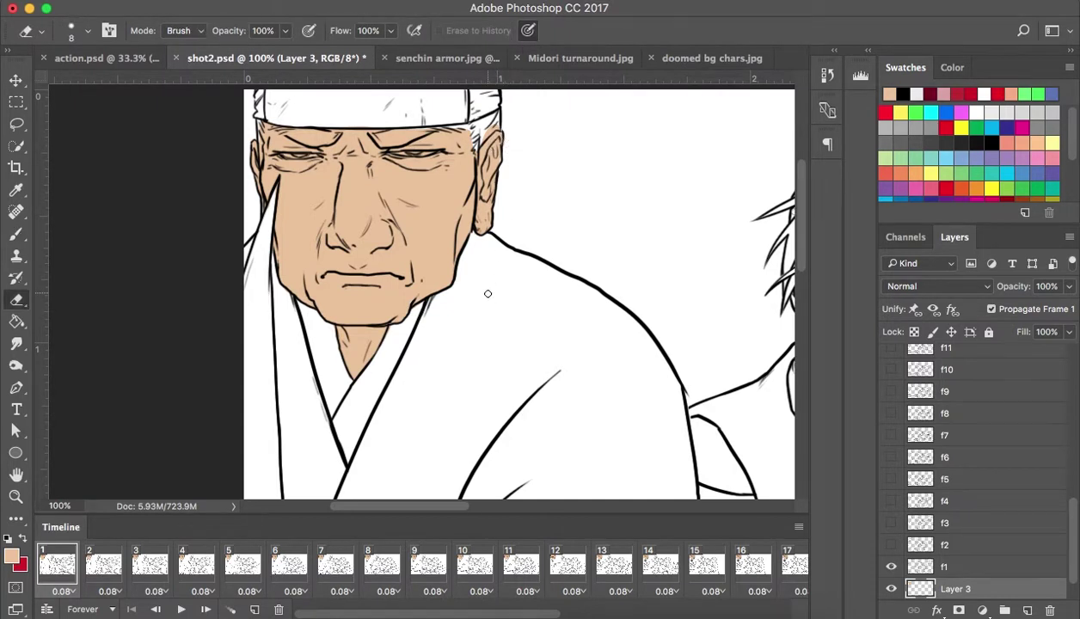
Sample the gray hair color of the man in the green robe from doomed bg chars.jpg and return to shot2.psd
{"action": "scroll", "coordinate": [487, 294], "scroll_direction": "down", "scroll_amount": 3}
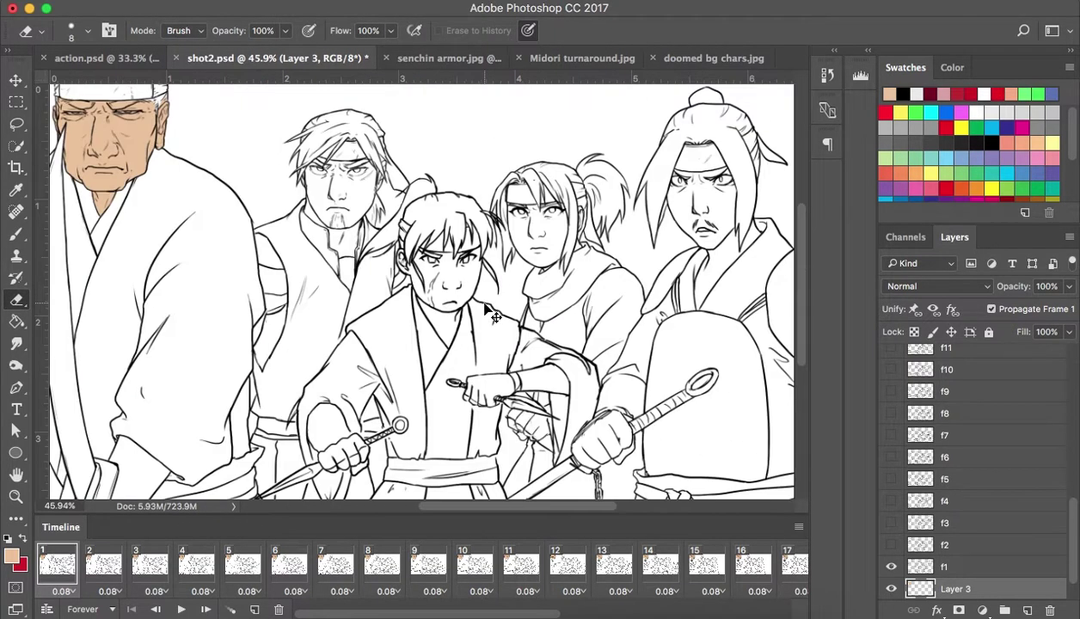
{"action": "left_click", "coordinate": [679, 58]}
{"action": "key", "text": "i"}
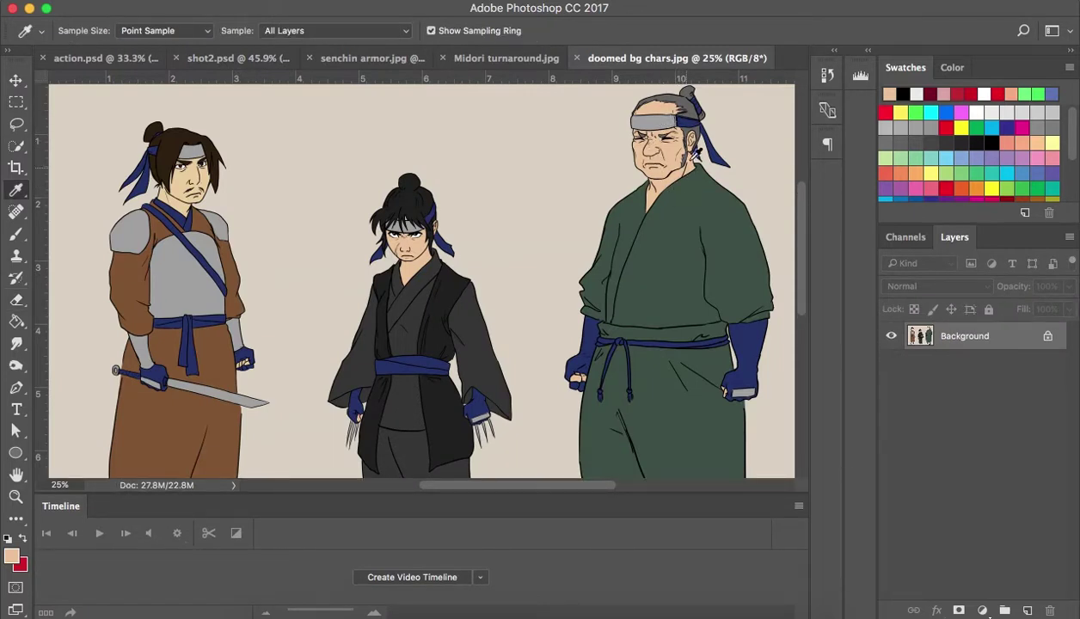
{"action": "left_click", "coordinate": [682, 96]}
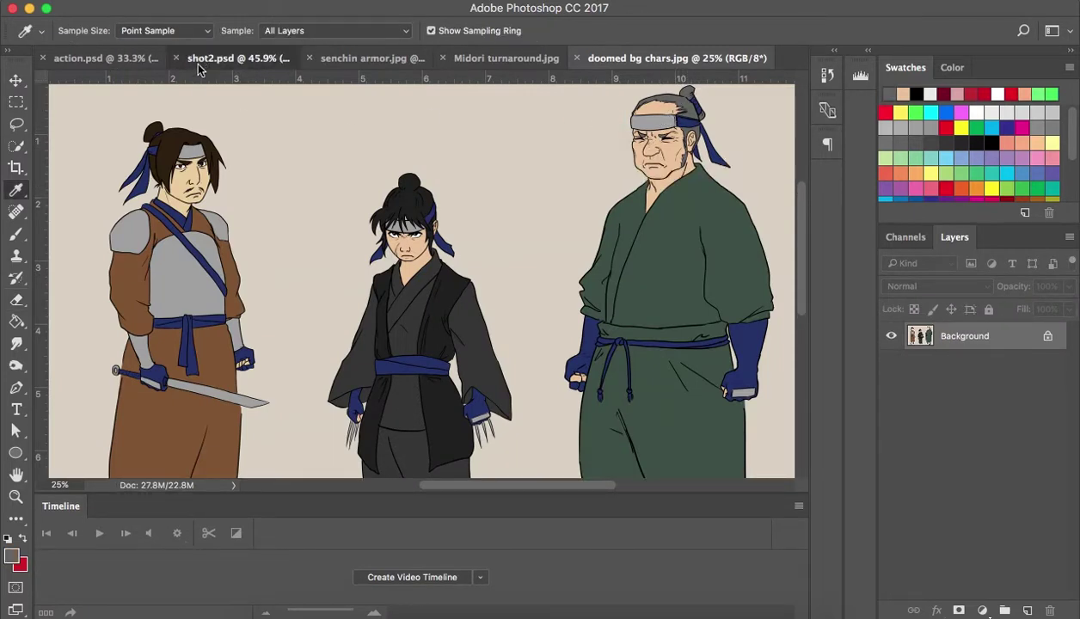
{"action": "left_click", "coordinate": [234, 57]}
Toggle the visibility of the f1 line art layer to check it against the color, ending with Layer 3 selected
{"action": "scroll", "coordinate": [346, 237], "scroll_direction": "up", "scroll_amount": 1}
{"action": "scroll", "coordinate": [346, 236], "scroll_direction": "up", "scroll_amount": 1}
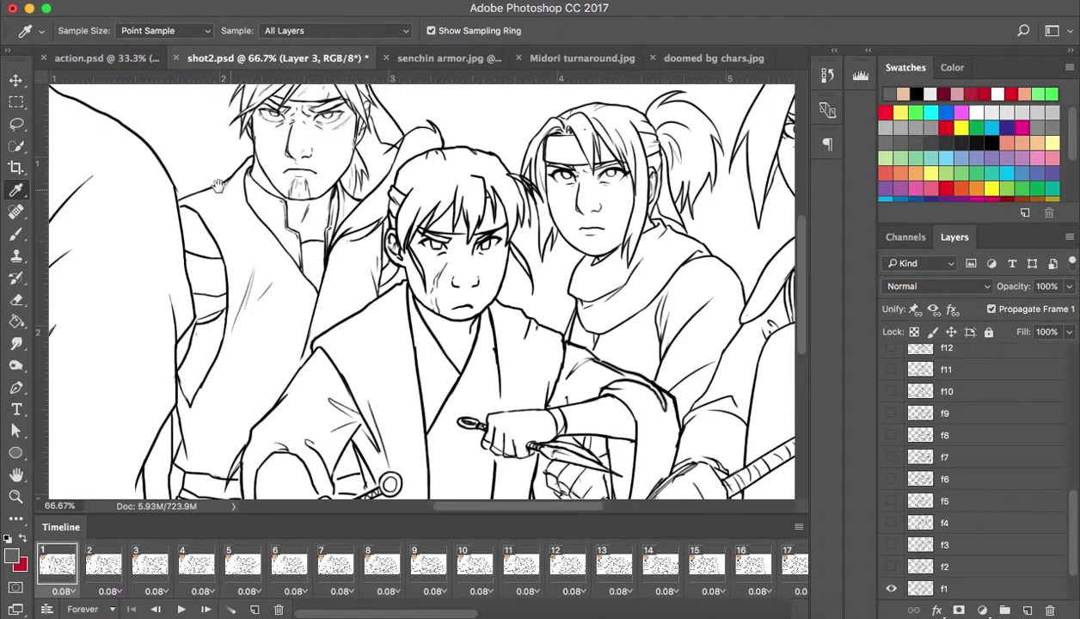
{"action": "scroll", "coordinate": [347, 236], "scroll_direction": "left", "scroll_amount": 5}
{"action": "scroll", "coordinate": [959, 553], "scroll_direction": "down", "scroll_amount": 1}
{"action": "scroll", "coordinate": [959, 553], "scroll_direction": "down", "scroll_amount": 1}
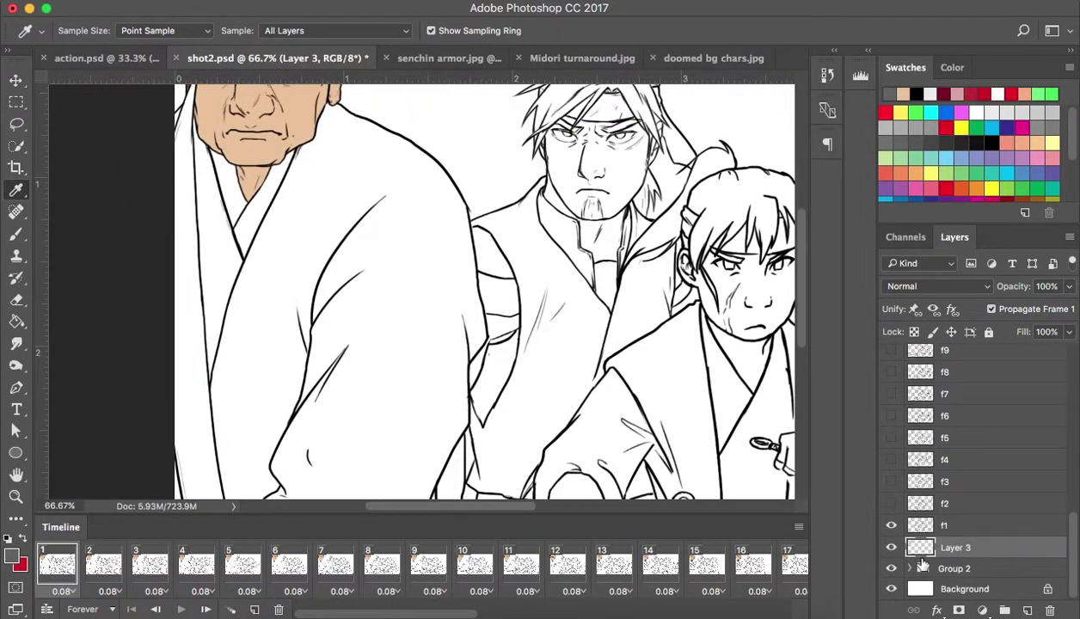
{"action": "left_click", "coordinate": [953, 525]}
{"action": "left_click", "coordinate": [891, 527]}
{"action": "left_click", "coordinate": [891, 526]}
{"action": "left_click", "coordinate": [892, 526]}
{"action": "left_click", "coordinate": [892, 526]}
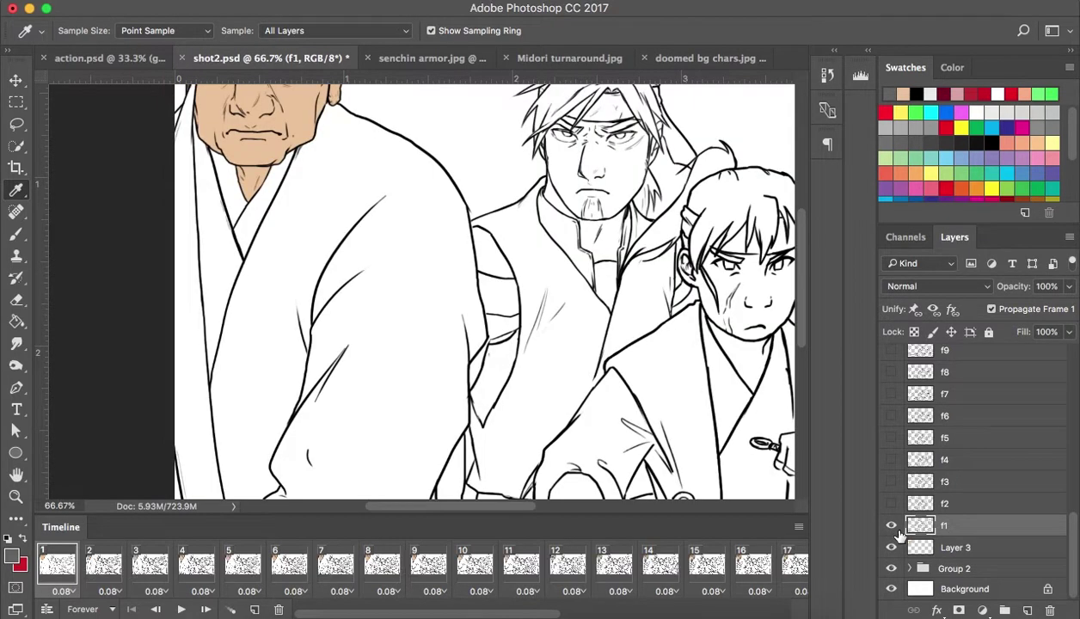
{"action": "left_click", "coordinate": [970, 551]}
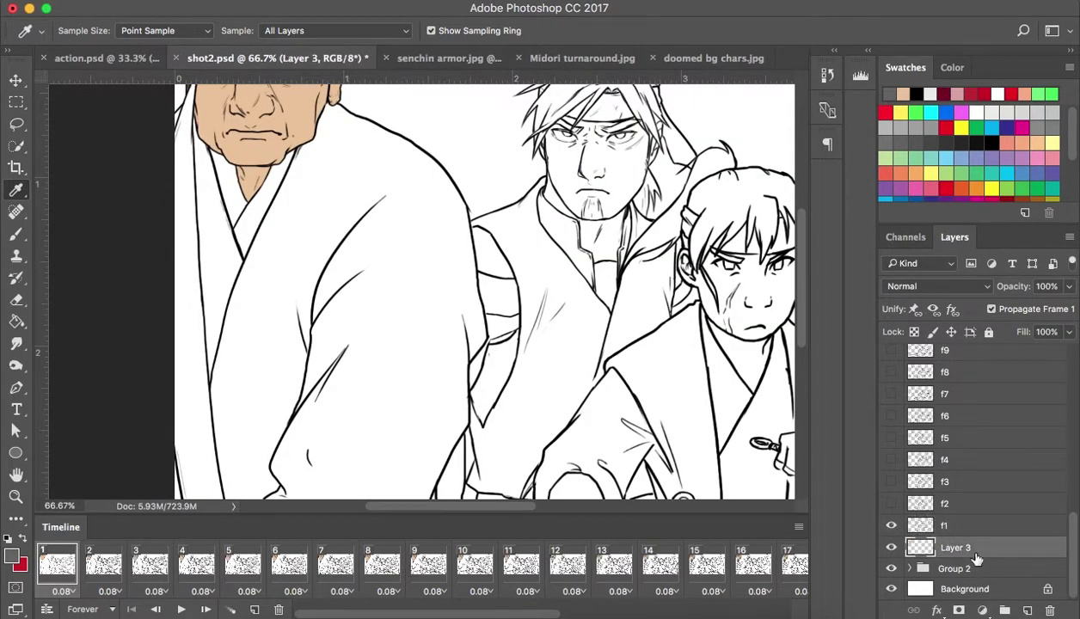
Paint the hair between the old man's temple and ear dark gray with the 15 px brush
{"action": "left_click_drag", "start_coordinate": [324, 195], "coordinate": [368, 348]}
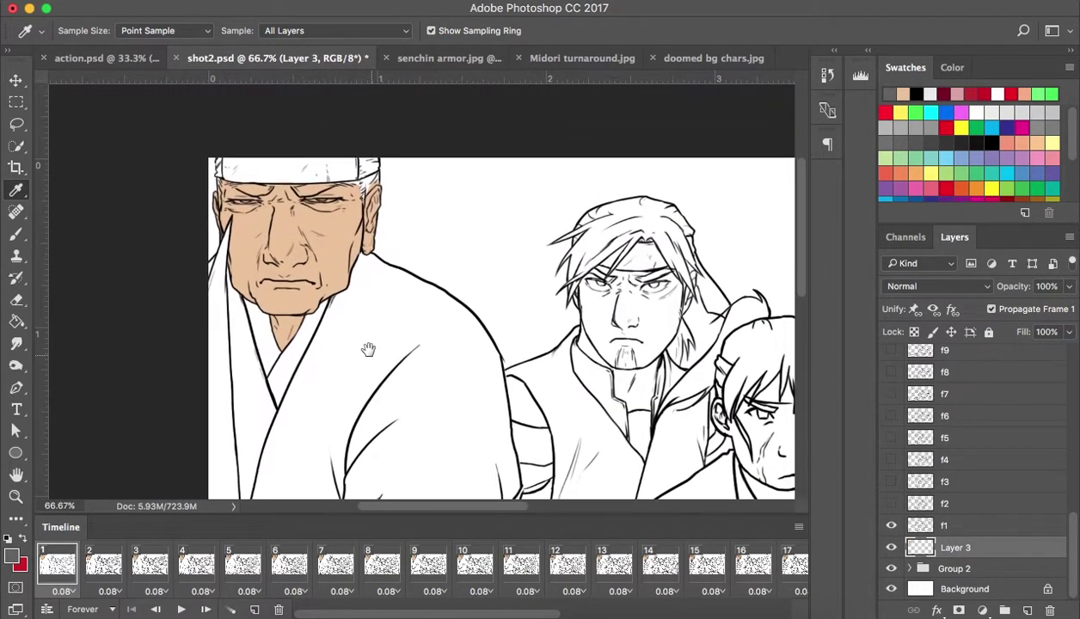
{"action": "key", "text": "b"}
{"action": "key", "text": "super+equal"}
{"action": "key", "text": "super+equal"}
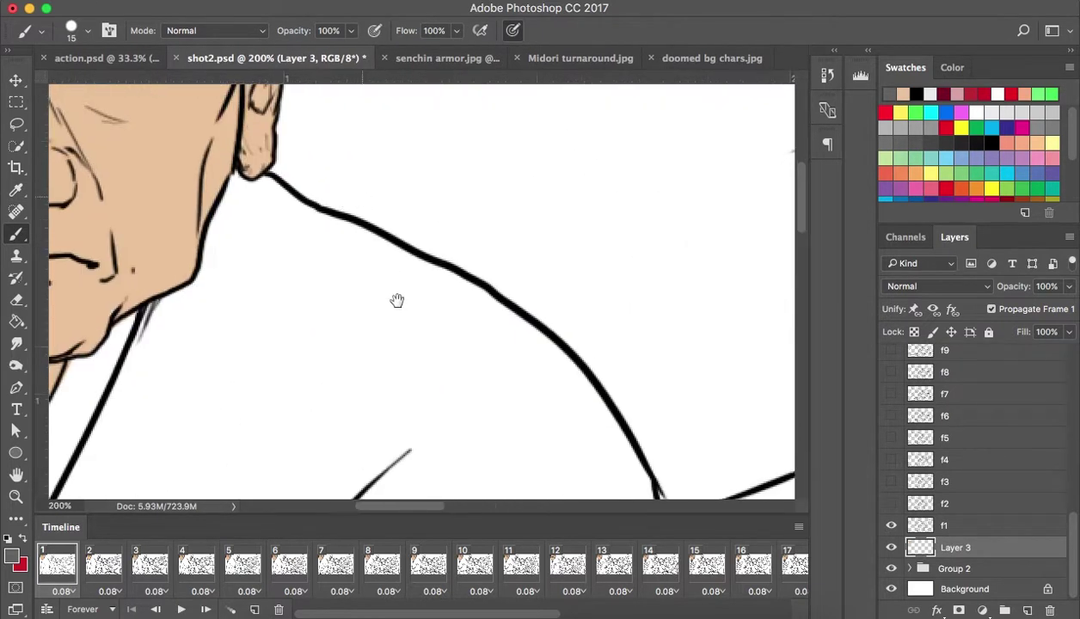
{"action": "left_click_drag", "start_coordinate": [397, 301], "coordinate": [474, 415]}
{"action": "mouse_move", "coordinate": [351, 225]}
{"action": "left_mouse_down"}
{"action": "mouse_move", "coordinate": [355, 165]}
{"action": "mouse_move", "coordinate": [360, 245]}
{"action": "mouse_move", "coordinate": [351, 186]}
{"action": "mouse_move", "coordinate": [352, 203]}
{"action": "mouse_move", "coordinate": [356, 194]}
{"action": "mouse_move", "coordinate": [301, 187]}
{"action": "mouse_move", "coordinate": [352, 190]}
{"action": "mouse_move", "coordinate": [268, 188]}
{"action": "mouse_move", "coordinate": [354, 195]}
{"action": "mouse_move", "coordinate": [356, 228]}
{"action": "mouse_move", "coordinate": [395, 185]}
{"action": "mouse_move", "coordinate": [354, 232]}
{"action": "left_mouse_up"}
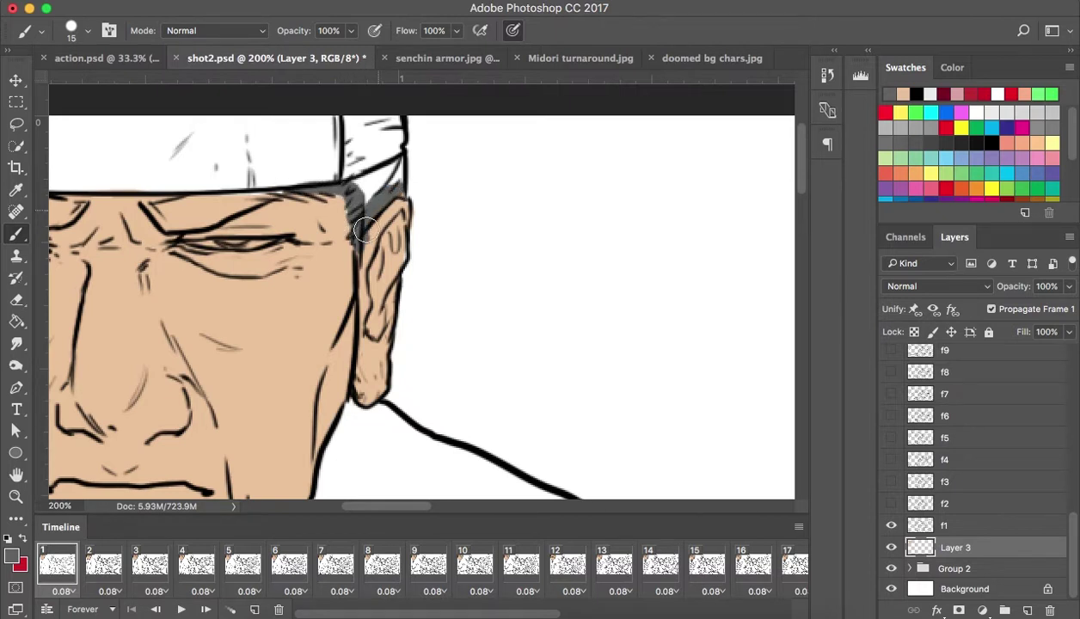
Repaint the top of the ear in the skin tone, try the same tone in the hair gap, and undo that last stroke
{"action": "left_click", "coordinate": [903, 93]}
{"action": "mouse_move", "coordinate": [378, 215]}
{"action": "left_mouse_down"}
{"action": "mouse_move", "coordinate": [370, 245]}
{"action": "mouse_move", "coordinate": [403, 259]}
{"action": "left_mouse_up"}
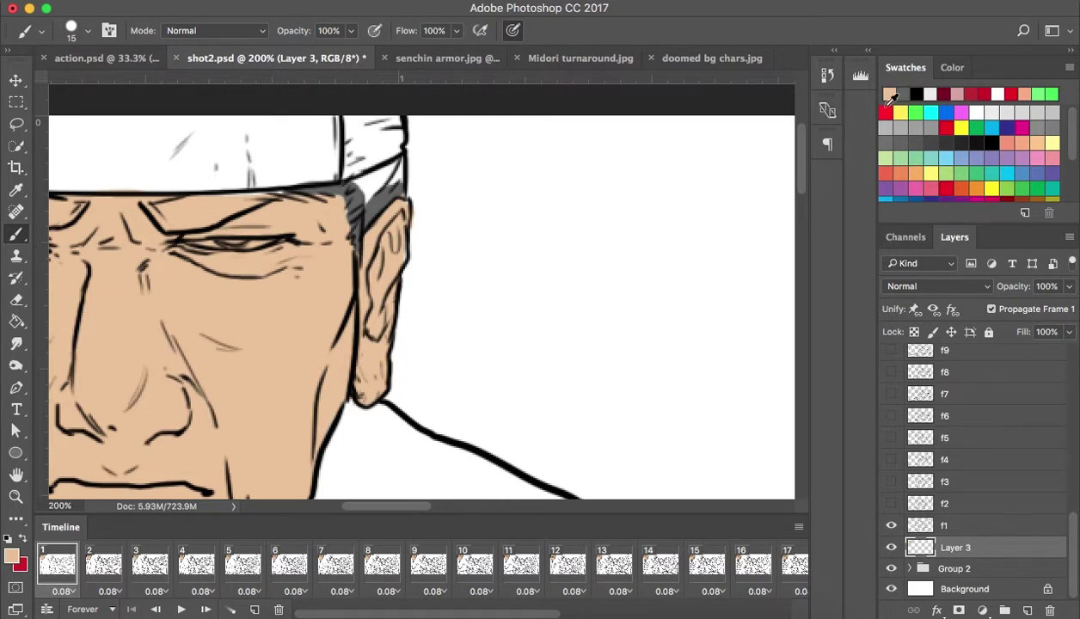
{"action": "left_click_drag", "start_coordinate": [392, 183], "coordinate": [362, 199]}
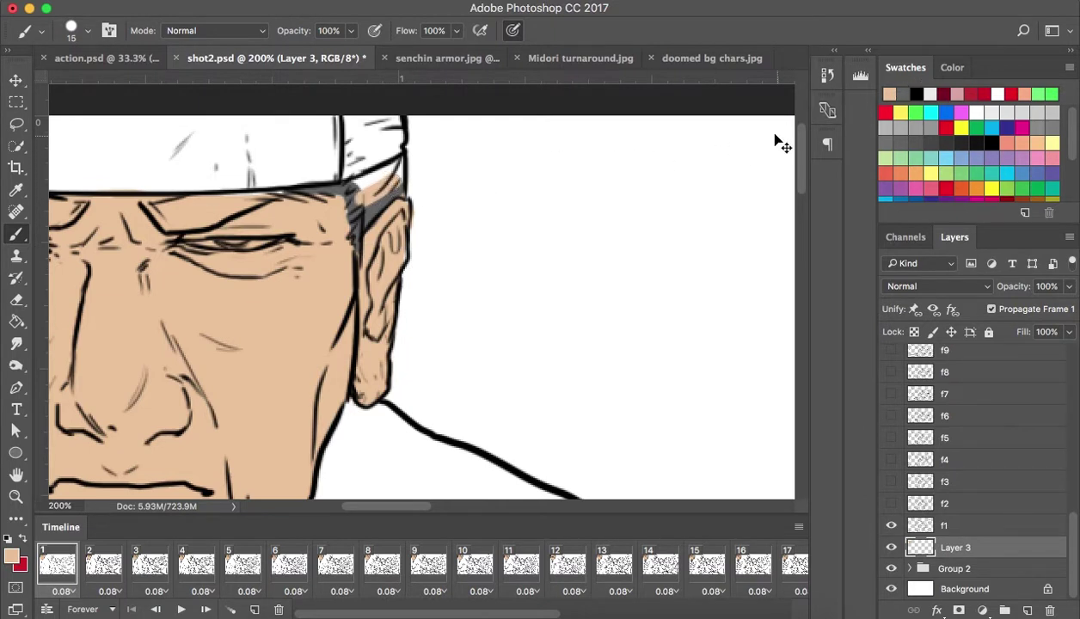
{"action": "key", "text": "ctrl+z"}
Switch back to the dark gray and fill the remaining hair below the old man's headband
{"action": "left_click", "coordinate": [904, 92]}
{"action": "mouse_move", "coordinate": [402, 189]}
{"action": "left_mouse_down"}
{"action": "mouse_move", "coordinate": [366, 191]}
{"action": "mouse_move", "coordinate": [356, 172]}
{"action": "mouse_move", "coordinate": [392, 170]}
{"action": "mouse_move", "coordinate": [398, 179]}
{"action": "left_mouse_up"}
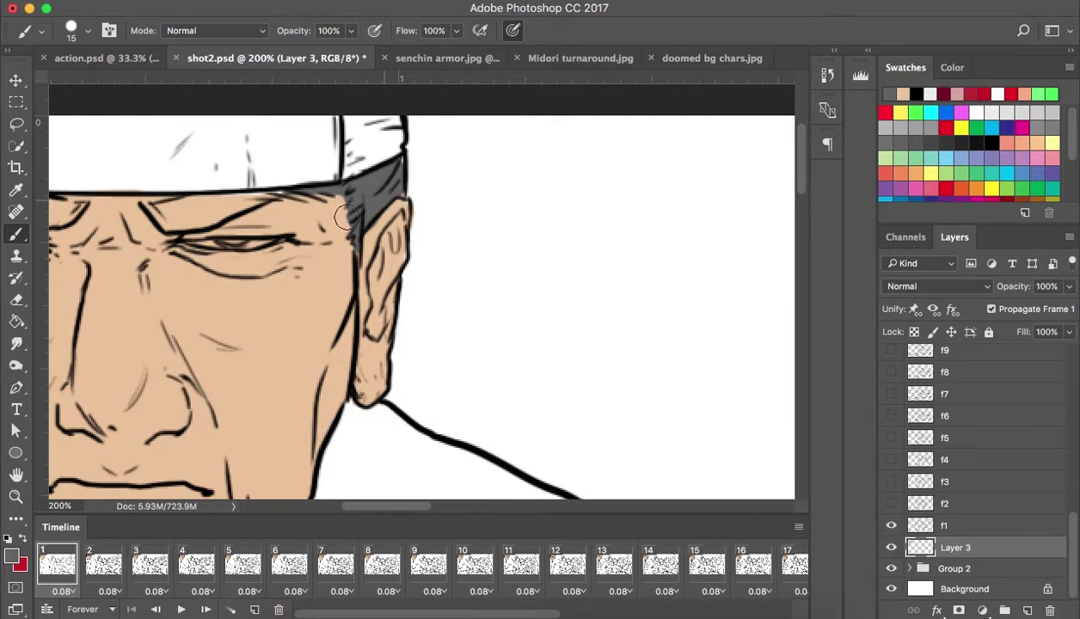
{"action": "mouse_move", "coordinate": [287, 192]}
{"action": "left_mouse_down"}
{"action": "mouse_move", "coordinate": [211, 224]}
{"action": "mouse_move", "coordinate": [155, 213]}
{"action": "mouse_move", "coordinate": [215, 201]}
{"action": "mouse_move", "coordinate": [175, 210]}
{"action": "mouse_move", "coordinate": [214, 215]}
{"action": "left_mouse_up"}
{"action": "mouse_move", "coordinate": [215, 215]}
{"action": "left_mouse_down"}
{"action": "mouse_move", "coordinate": [450, 210]}
{"action": "mouse_move", "coordinate": [476, 220]}
{"action": "left_mouse_up"}
{"action": "mouse_move", "coordinate": [318, 194]}
{"action": "left_mouse_down"}
{"action": "mouse_move", "coordinate": [306, 200]}
{"action": "mouse_move", "coordinate": [353, 199]}
{"action": "left_mouse_up"}
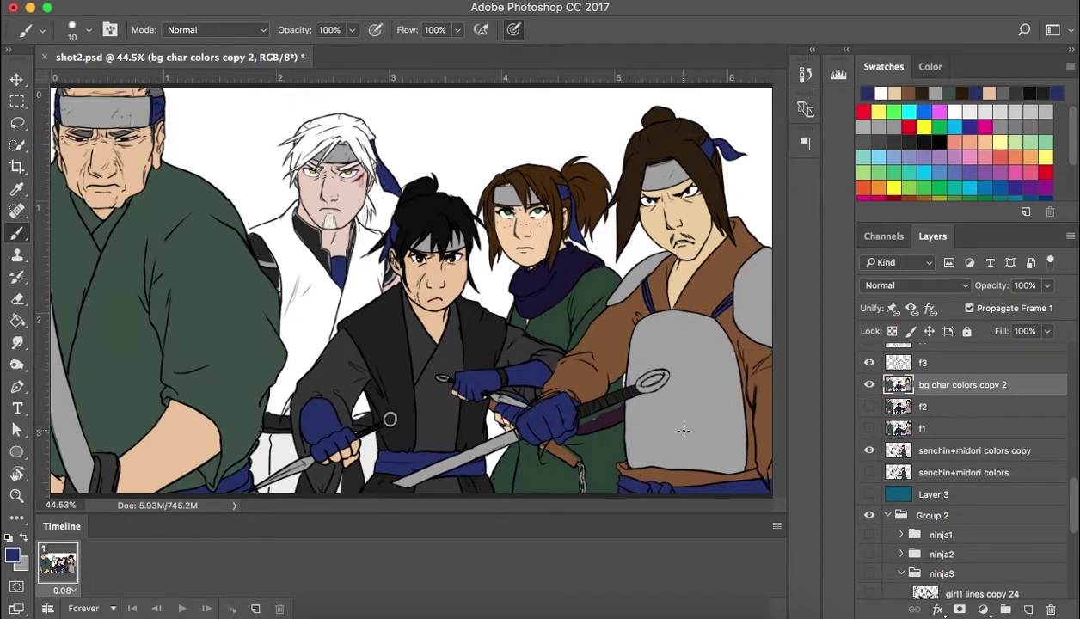
Sample the black-haired man's dark gray robe and paint the chained weapon's blade below the front gloved fist with it
{"action": "scroll", "coordinate": [486, 353], "scroll_direction": "up", "scroll_amount": 3}
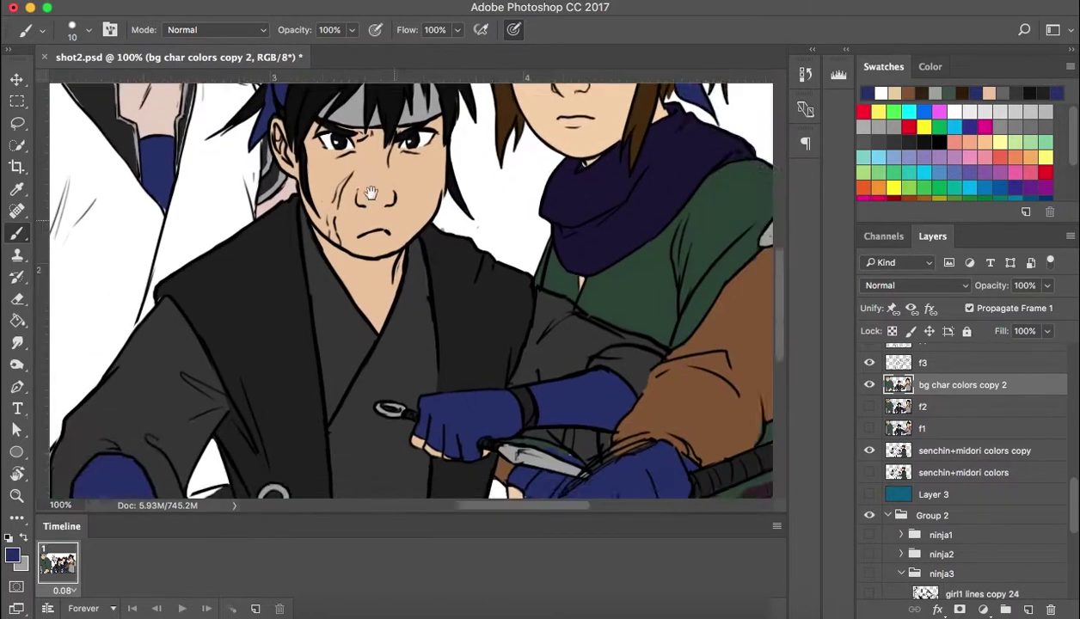
{"action": "scroll", "coordinate": [370, 192], "scroll_direction": "down", "scroll_amount": 3}
{"action": "scroll", "coordinate": [370, 193], "scroll_direction": "right", "scroll_amount": 3}
{"action": "left_click", "coordinate": [479, 272], "text": "alt"}
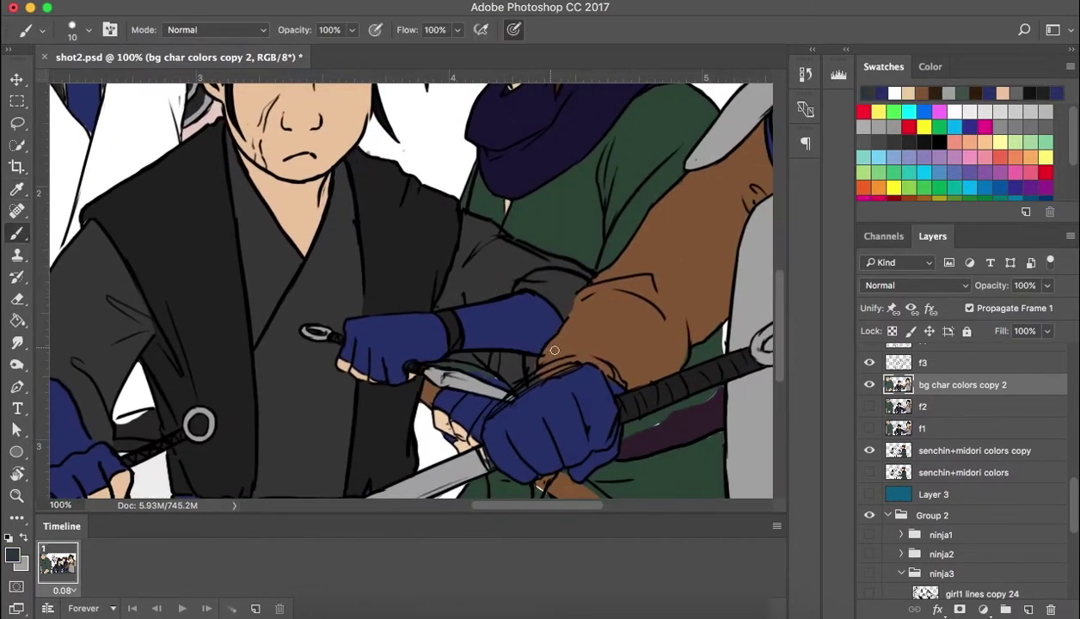
{"action": "left_click_drag", "start_coordinate": [548, 361], "coordinate": [535, 228]}
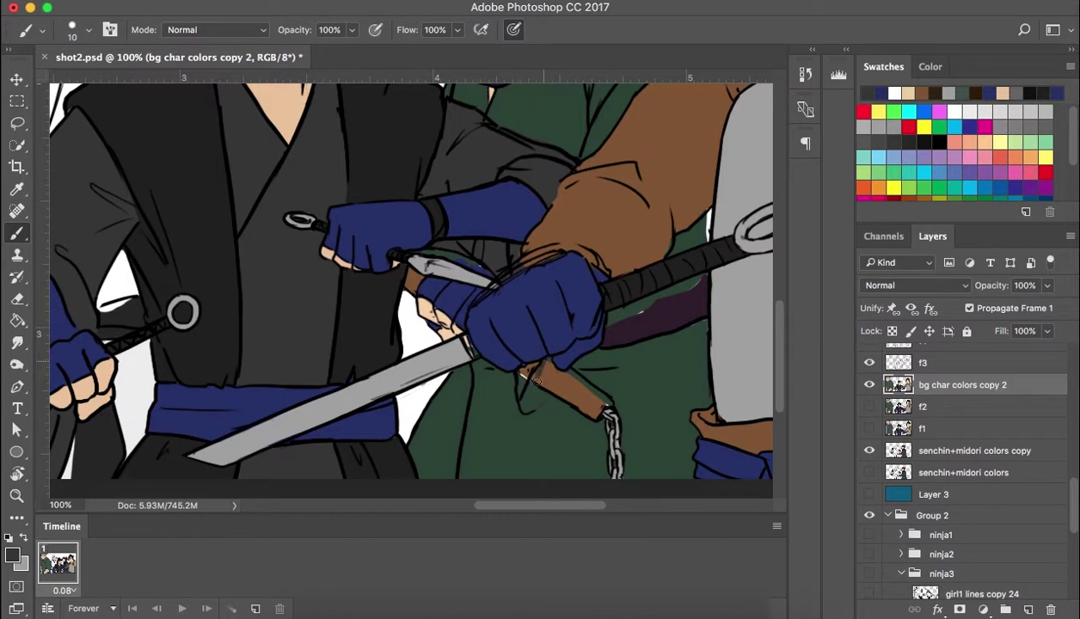
{"action": "left_click_drag", "start_coordinate": [558, 376], "coordinate": [553, 387]}
{"action": "left_click_drag", "start_coordinate": [529, 399], "coordinate": [538, 368]}
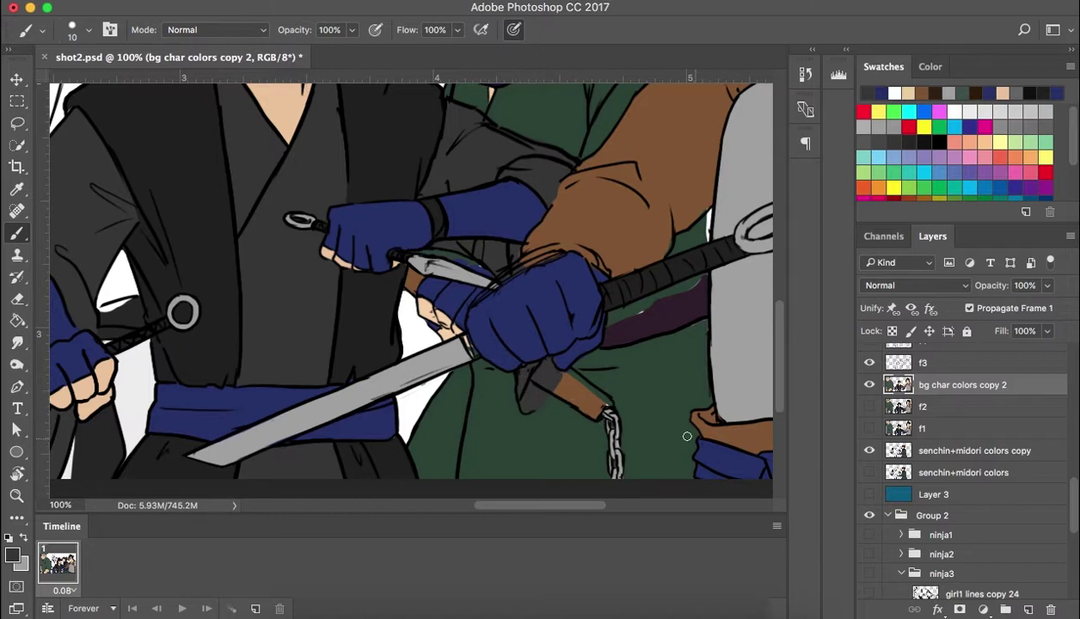
Sample the brown of the chained weapon's handle and touch up the handle's edge with the brush
{"action": "key", "text": "i"}
{"action": "left_click", "coordinate": [590, 406]}
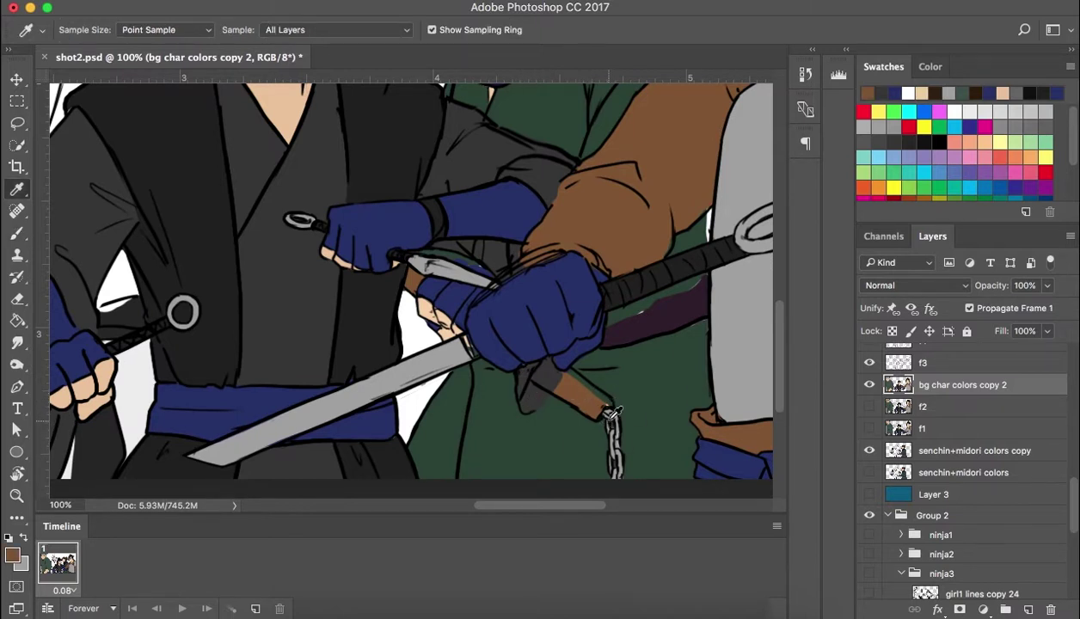
{"action": "key", "text": "b"}
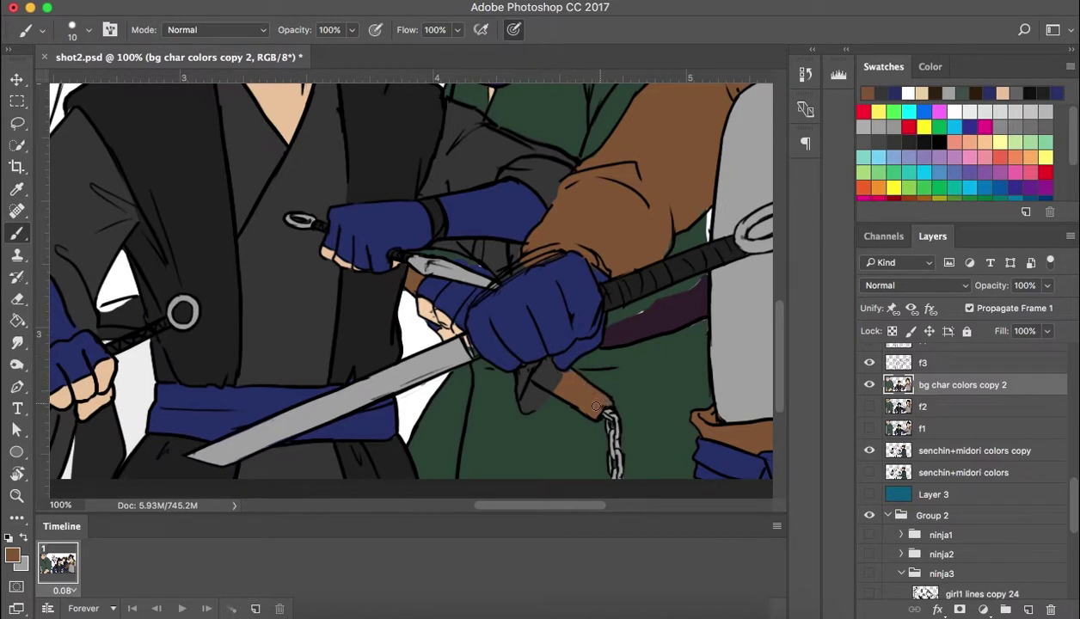
{"action": "key", "text": "super+0"}
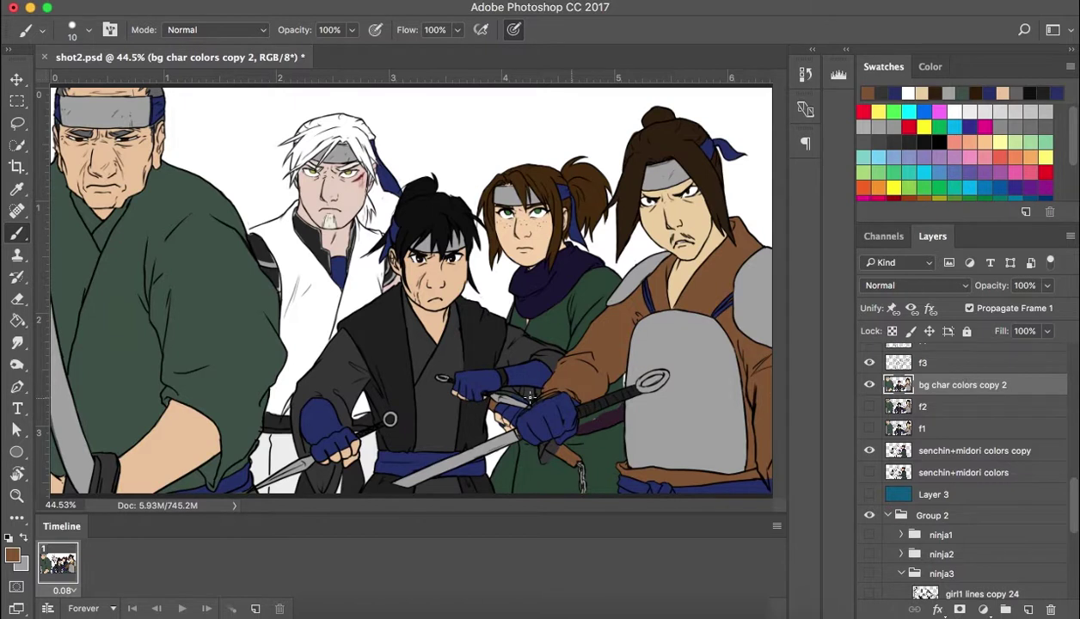
Show the teal Layer 3 backdrop and lasso the uncolored hair around the scarred man's head, down to eye level
{"action": "left_click", "coordinate": [870, 495]}
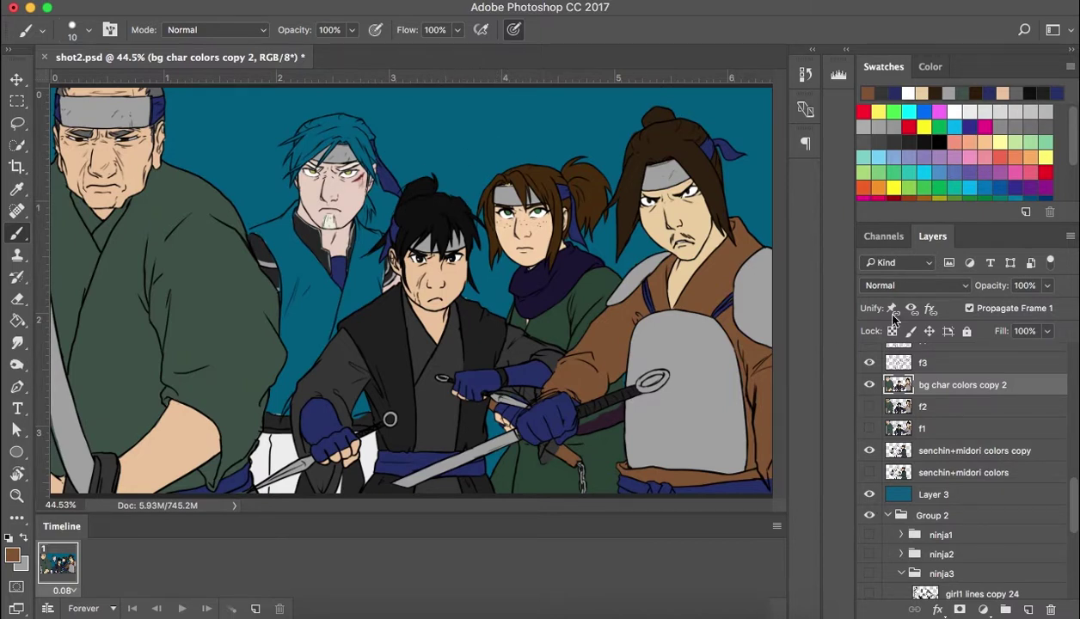
{"action": "key", "text": "l"}
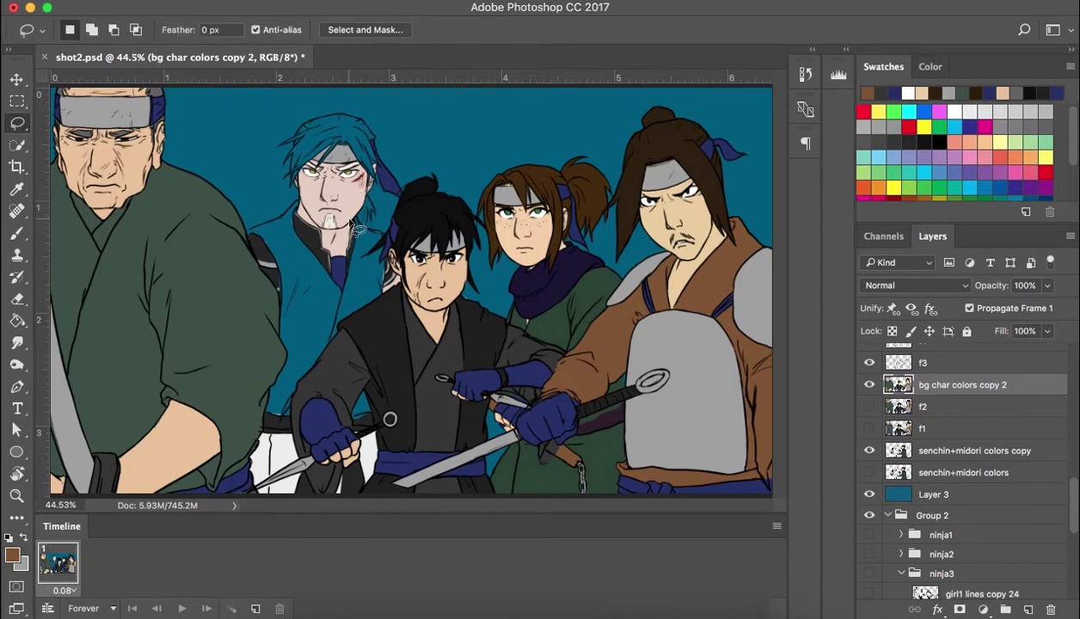
{"action": "key", "text": "ctrl+minus"}
{"action": "key", "text": "ctrl+minus"}
{"action": "key", "text": "ctrl+plus"}
{"action": "key", "text": "ctrl+plus"}
{"action": "key", "text": "ctrl+plus"}
{"action": "key", "text": "ctrl+plus"}
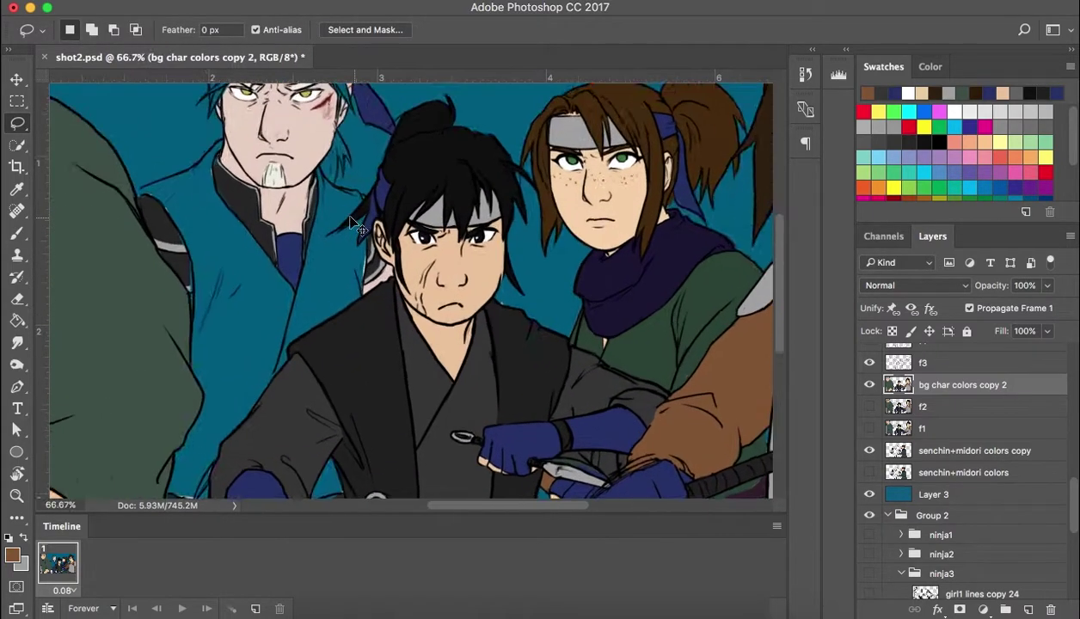
{"action": "left_click_drag", "start_coordinate": [328, 222], "coordinate": [386, 383]}
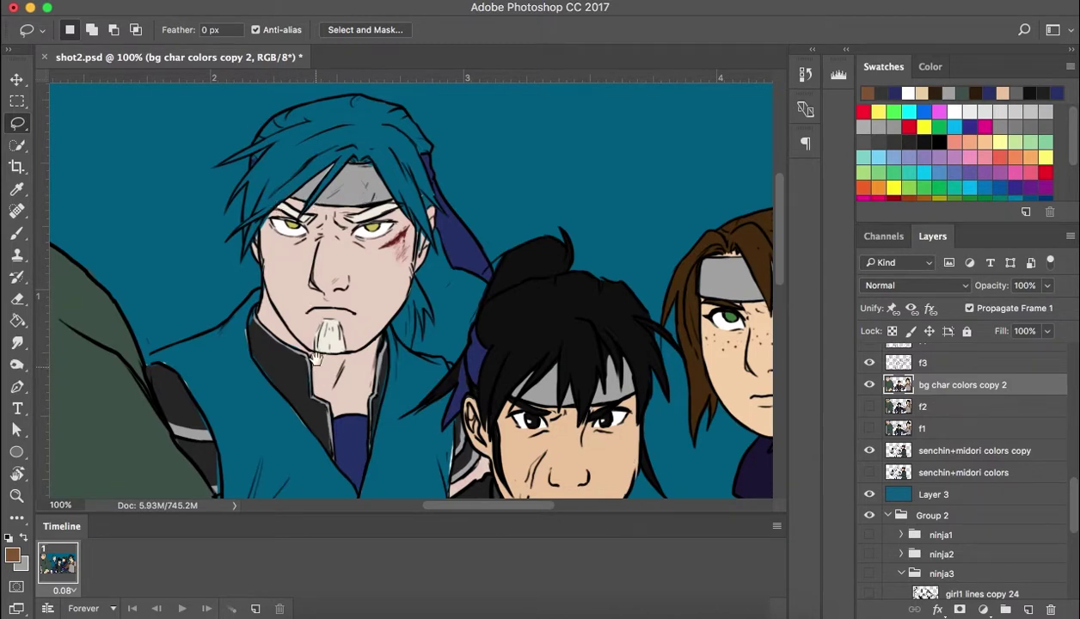
{"action": "scroll", "coordinate": [316, 357], "scroll_direction": "down", "scroll_amount": 3}
{"action": "scroll", "coordinate": [454, 174], "scroll_direction": "up", "scroll_amount": 4}
{"action": "mouse_move", "coordinate": [453, 174]}
{"action": "left_mouse_down"}
{"action": "mouse_move", "coordinate": [424, 118]}
{"action": "mouse_move", "coordinate": [366, 107]}
{"action": "mouse_move", "coordinate": [289, 131]}
{"action": "mouse_move", "coordinate": [245, 179]}
{"action": "mouse_move", "coordinate": [270, 169]}
{"action": "mouse_move", "coordinate": [252, 215]}
{"action": "mouse_move", "coordinate": [268, 198]}
{"action": "mouse_move", "coordinate": [264, 270]}
{"action": "mouse_move", "coordinate": [276, 256]}
{"action": "mouse_move", "coordinate": [369, 270]}
{"action": "mouse_move", "coordinate": [429, 255]}
{"action": "mouse_move", "coordinate": [436, 270]}
{"action": "mouse_move", "coordinate": [439, 248]}
{"action": "mouse_move", "coordinate": [457, 261]}
{"action": "mouse_move", "coordinate": [455, 206]}
{"action": "left_mouse_up"}
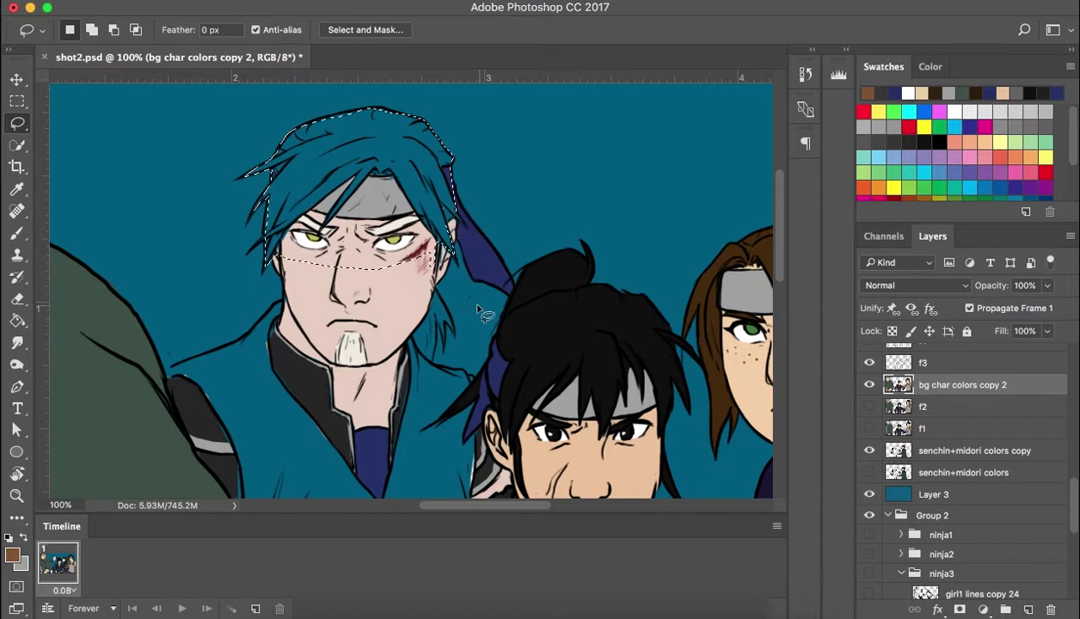
Undo the trial bucket fills on bg char colors copy 2 and fill the selected hair white on senchin+midori colors copy
{"action": "left_click", "coordinate": [18, 320]}
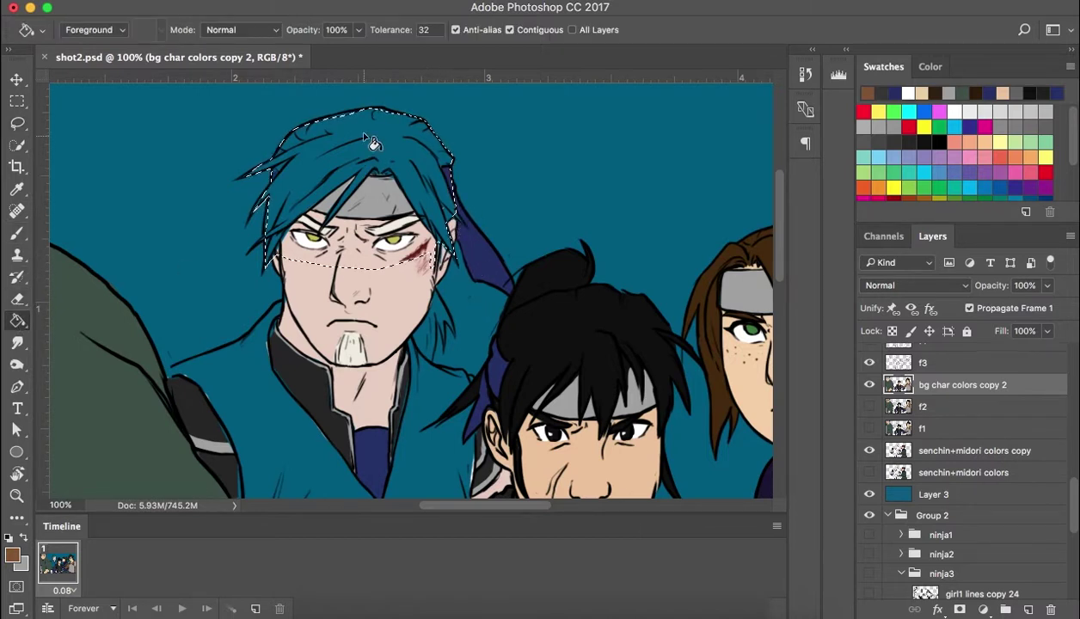
{"action": "left_click", "coordinate": [377, 241]}
{"action": "key", "text": "ctrl+z"}
{"action": "left_click", "coordinate": [909, 93]}
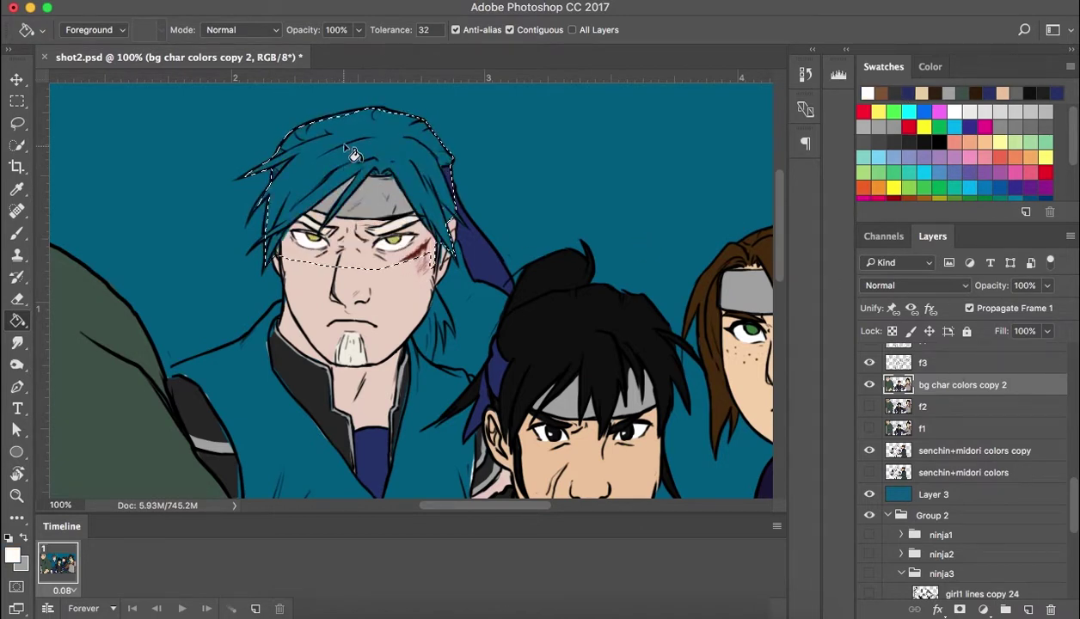
{"action": "left_click", "coordinate": [367, 225]}
{"action": "key", "text": "ctrl+z"}
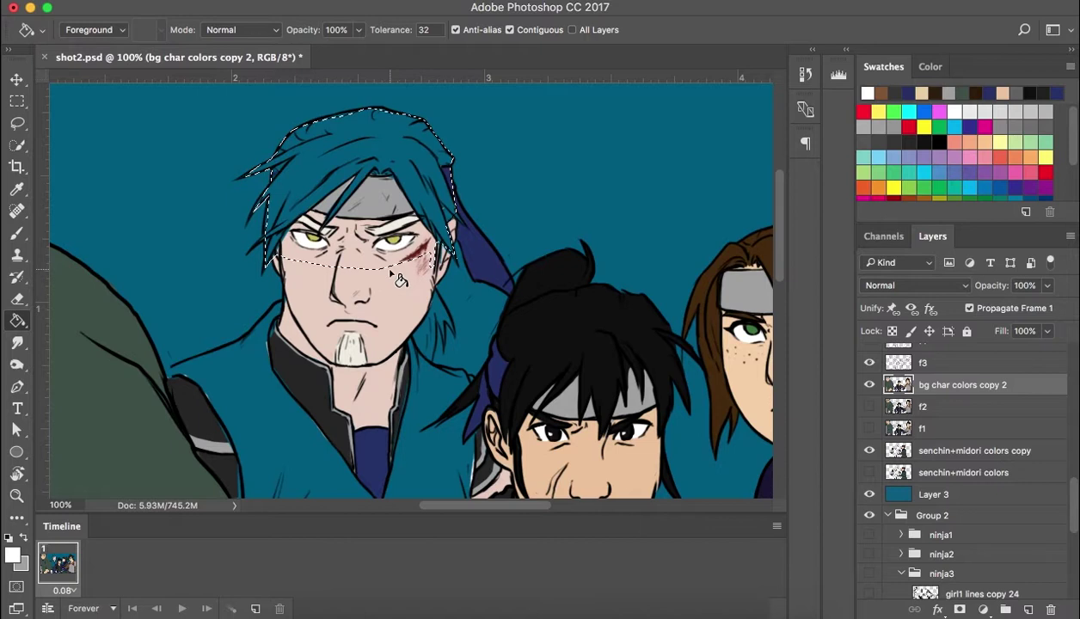
{"action": "left_click", "coordinate": [939, 450]}
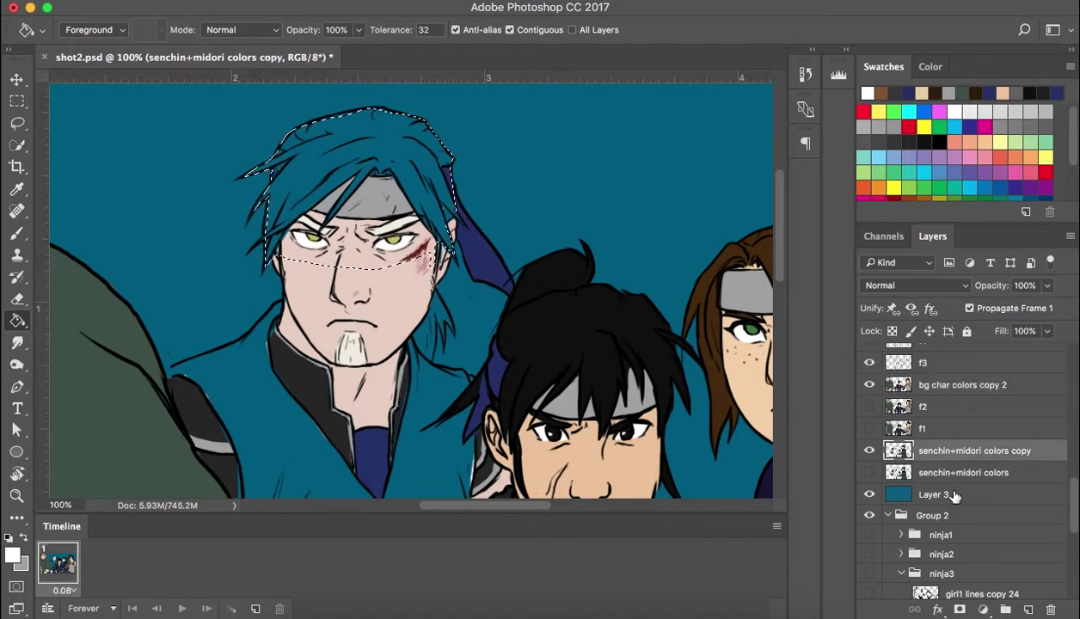
{"action": "left_click", "coordinate": [382, 201]}
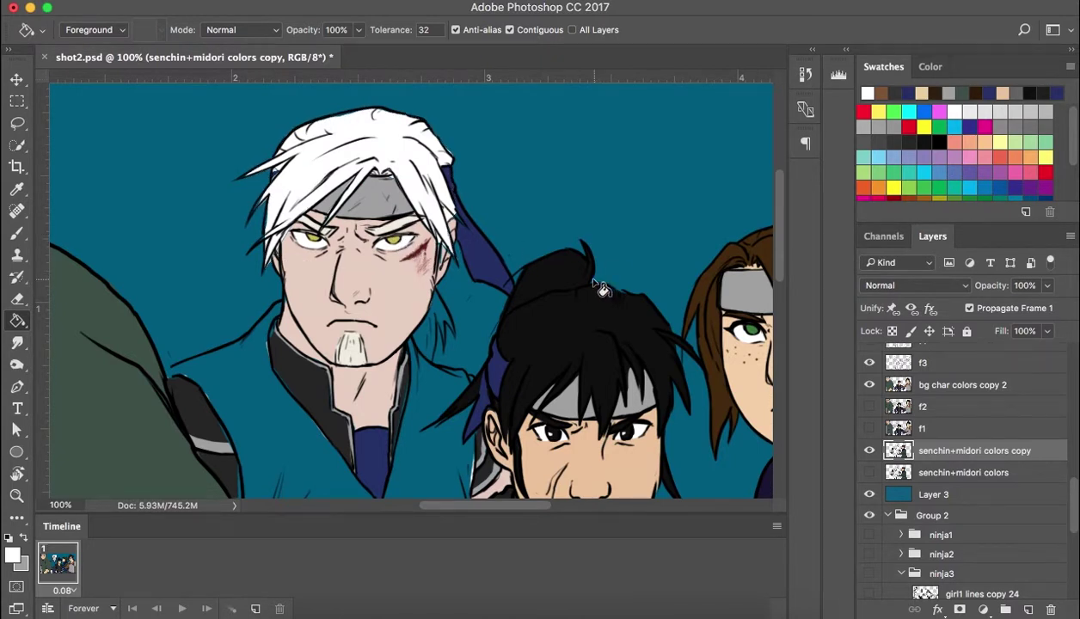
On bg char colors copy 2, try erasing the tall man's dark brown hair beside the girl's ponytail, and undo it
{"action": "scroll", "coordinate": [593, 280], "scroll_direction": "down", "scroll_amount": 5}
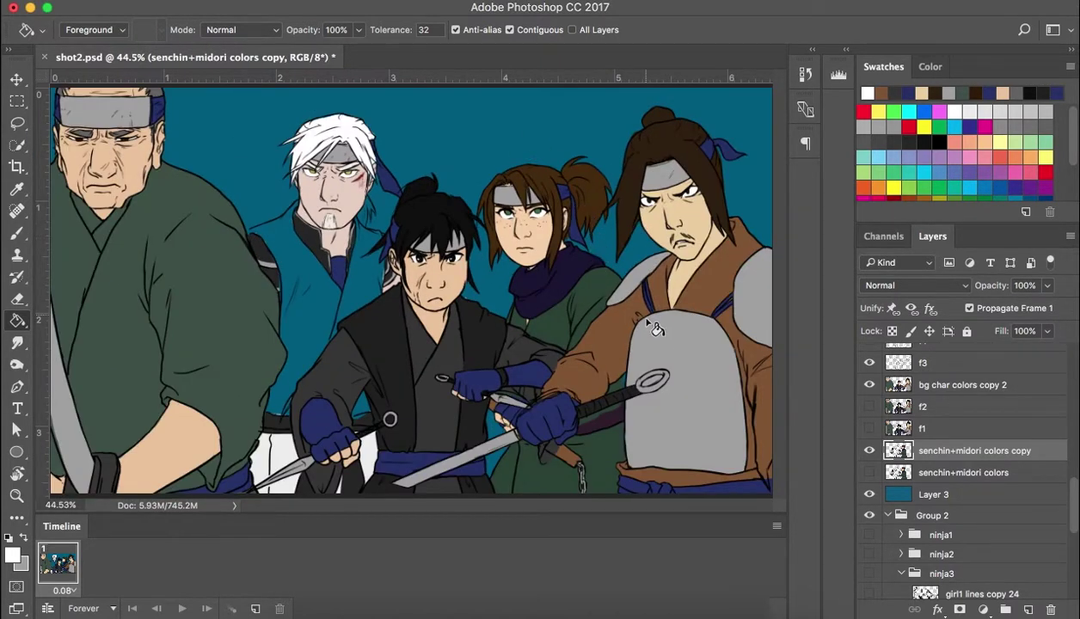
{"action": "scroll", "coordinate": [651, 348], "scroll_direction": "up", "scroll_amount": 5}
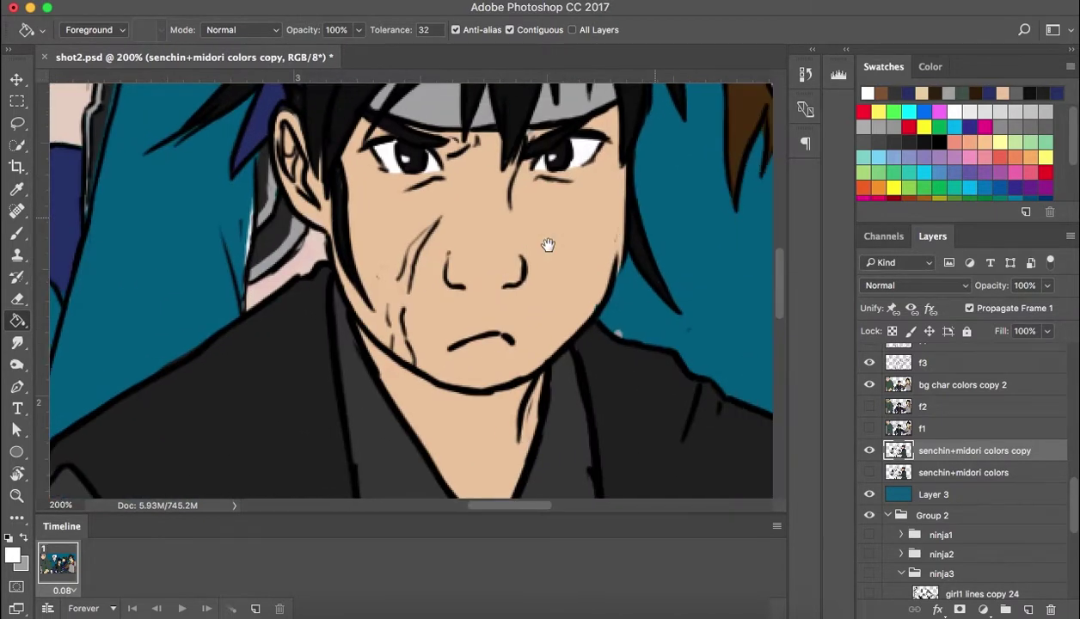
{"action": "left_click_drag", "start_coordinate": [550, 246], "coordinate": [420, 347]}
{"action": "scroll", "coordinate": [420, 346], "scroll_direction": "right", "scroll_amount": 10}
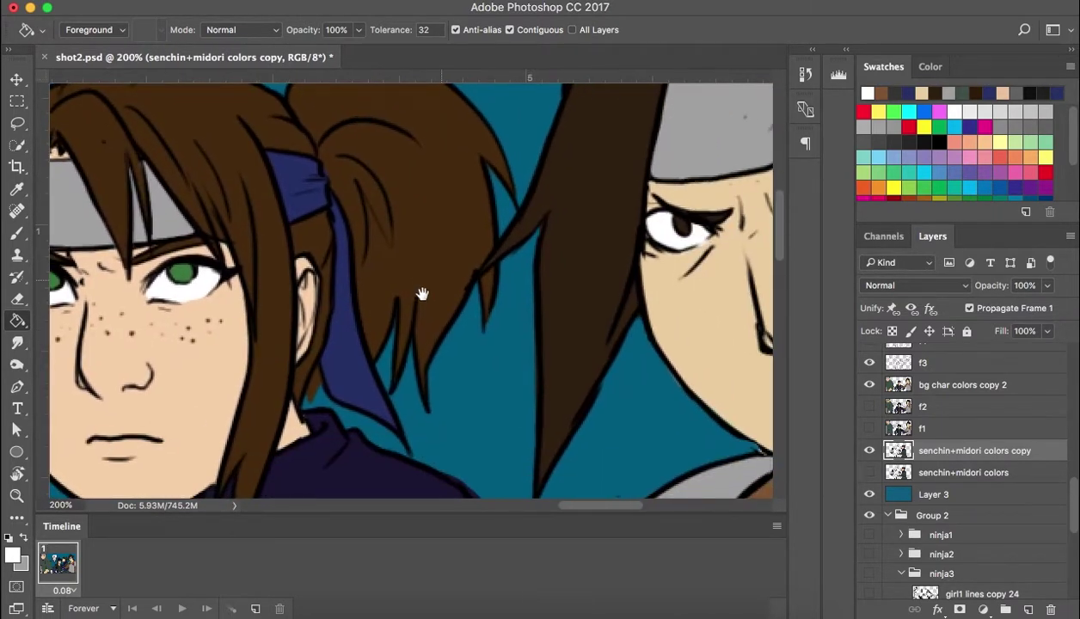
{"action": "key", "text": "i"}
{"action": "key", "text": "e"}
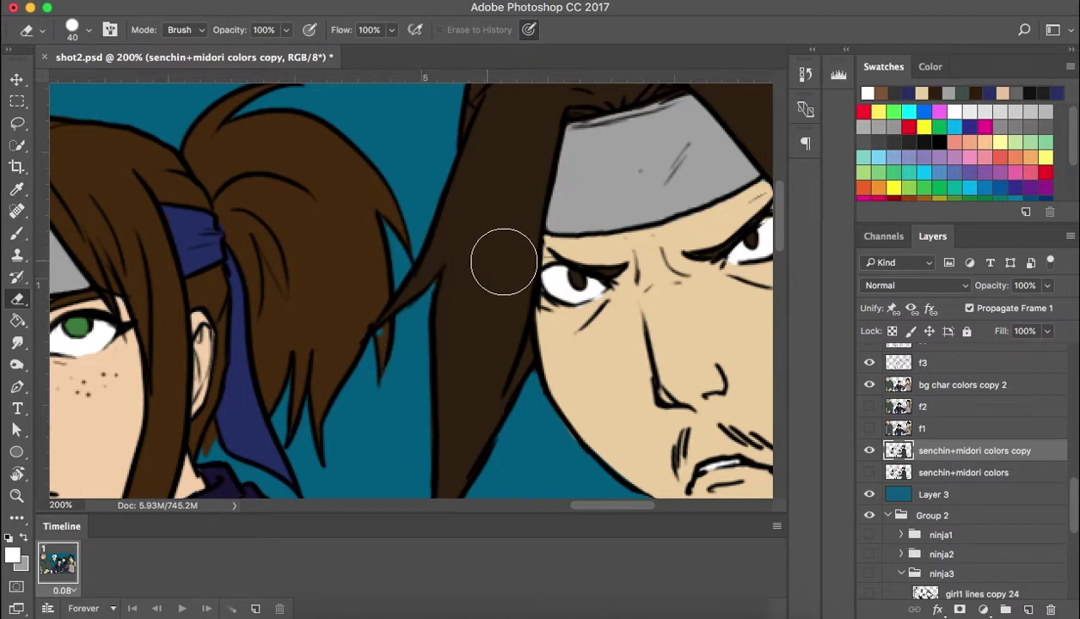
{"action": "left_click", "coordinate": [953, 389]}
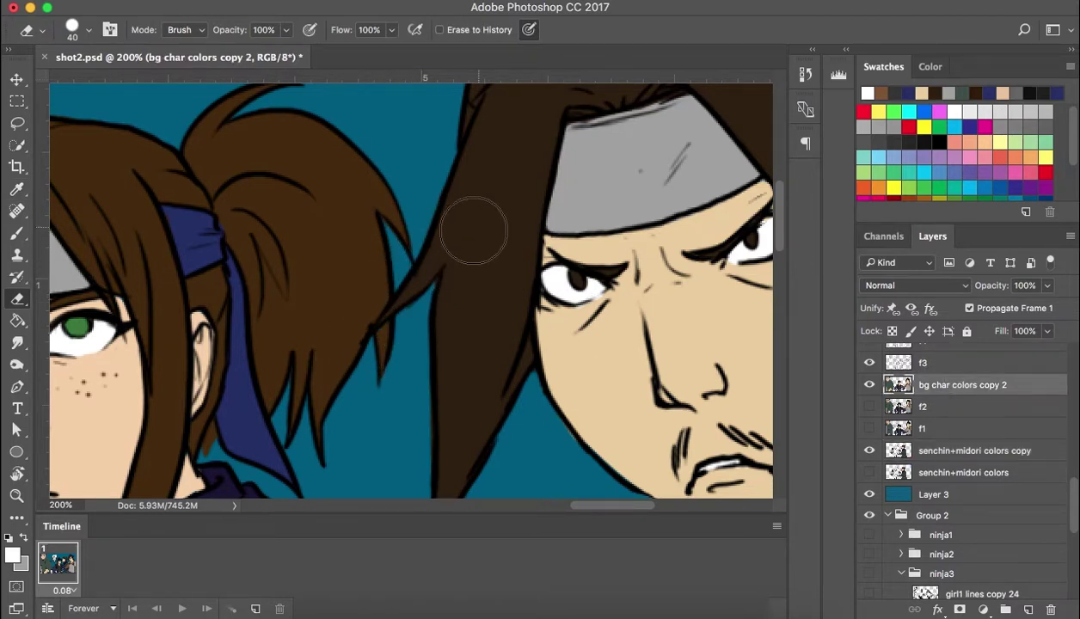
{"action": "left_click_drag", "start_coordinate": [460, 219], "coordinate": [409, 279]}
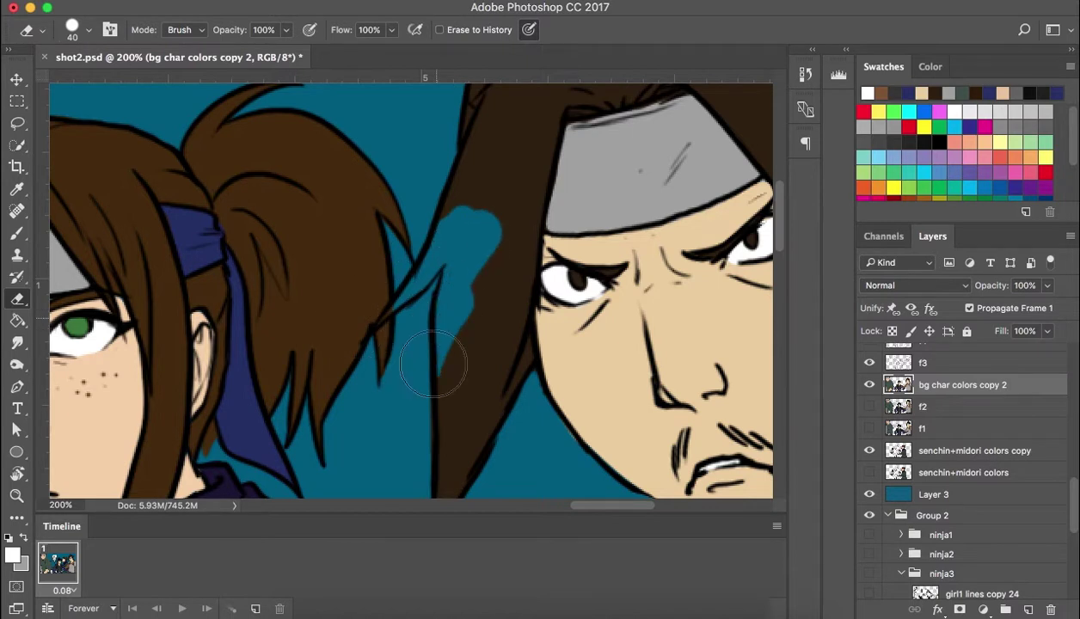
{"action": "key", "text": "super+z"}
{"action": "scroll", "coordinate": [359, 370], "scroll_direction": "down", "scroll_amount": 2}
{"action": "scroll", "coordinate": [359, 370], "scroll_direction": "up", "scroll_amount": 3}
{"action": "scroll", "coordinate": [386, 353], "scroll_direction": "right", "scroll_amount": 1}
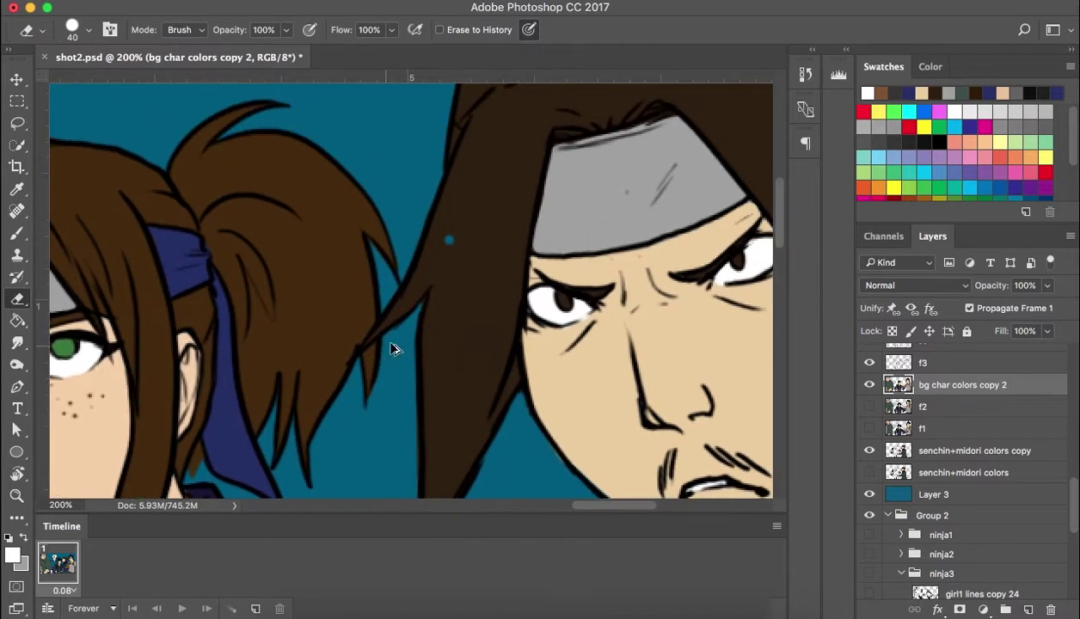
Lasso the tall man's hair strand overlapping the ponytail, try moving it aside with Free Transform, cancel, and deselect
{"action": "key", "text": "l"}
{"action": "mouse_move", "coordinate": [430, 306]}
{"action": "left_mouse_down"}
{"action": "mouse_move", "coordinate": [397, 365]}
{"action": "mouse_move", "coordinate": [343, 321]}
{"action": "mouse_move", "coordinate": [413, 340]}
{"action": "left_mouse_up"}
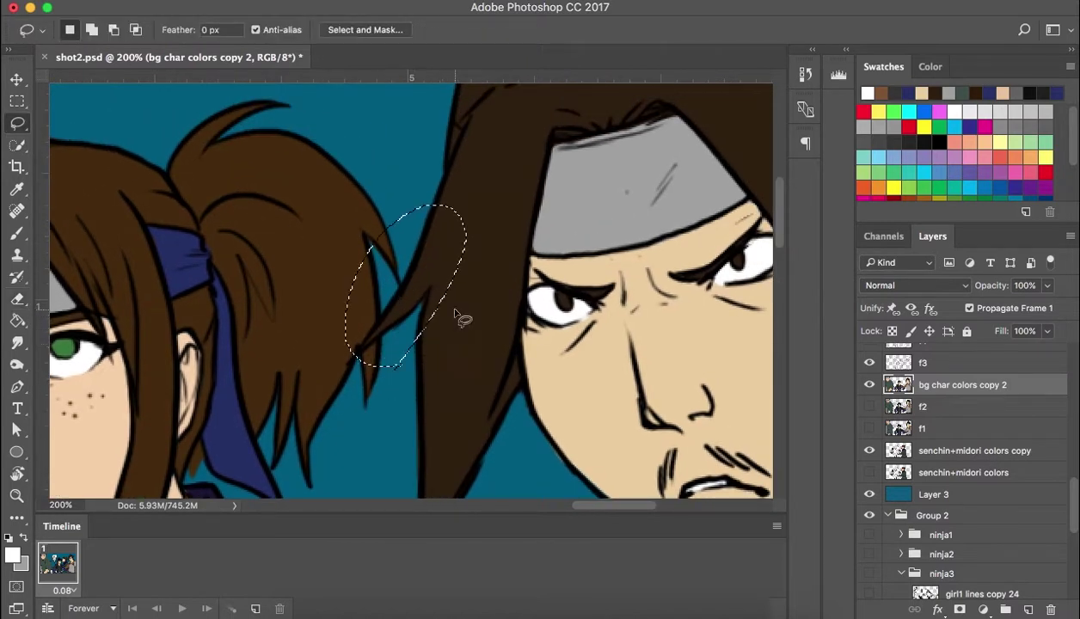
{"action": "key", "text": "super+t"}
{"action": "mouse_move", "coordinate": [436, 282]}
{"action": "left_mouse_down"}
{"action": "mouse_move", "coordinate": [309, 291]}
{"action": "mouse_move", "coordinate": [439, 273]}
{"action": "mouse_move", "coordinate": [327, 284]}
{"action": "left_mouse_up"}
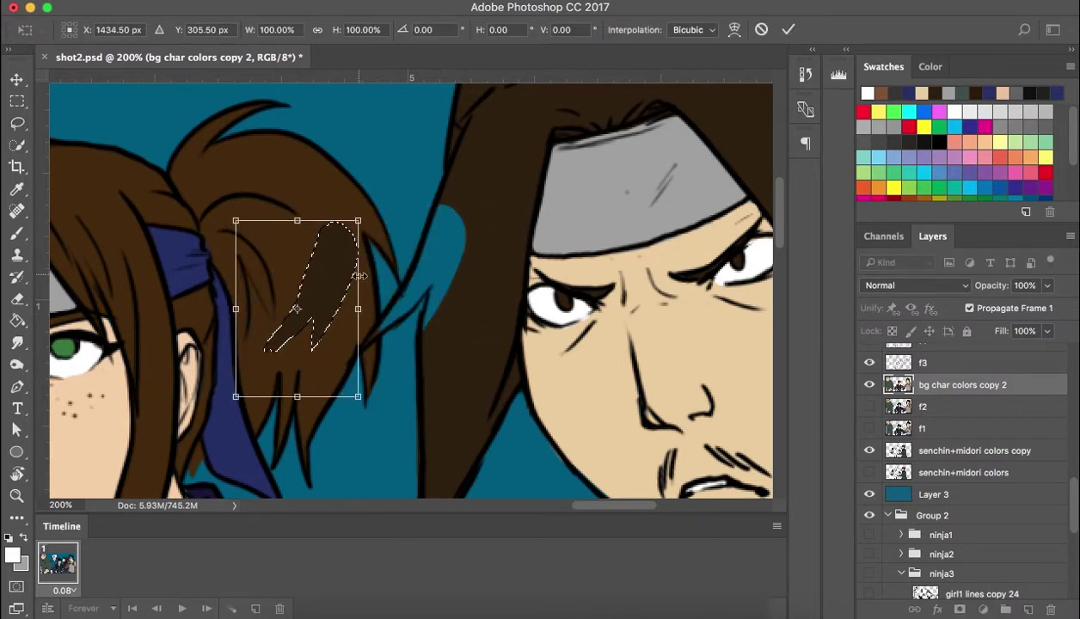
{"action": "key", "text": "super+z"}
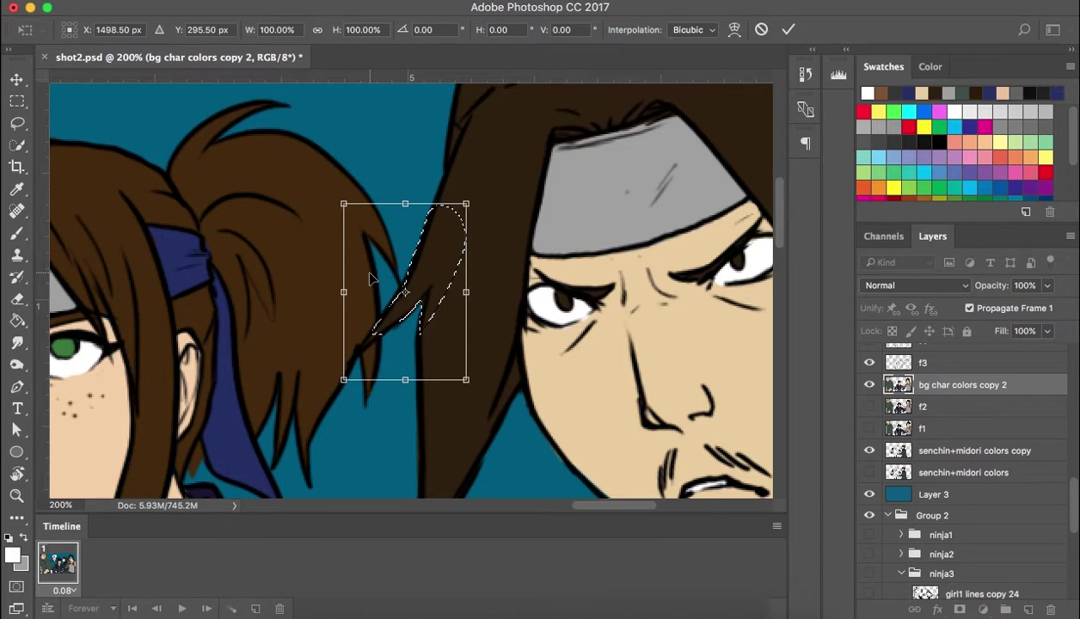
{"action": "key", "text": "Escape"}
{"action": "key", "text": "super+d"}
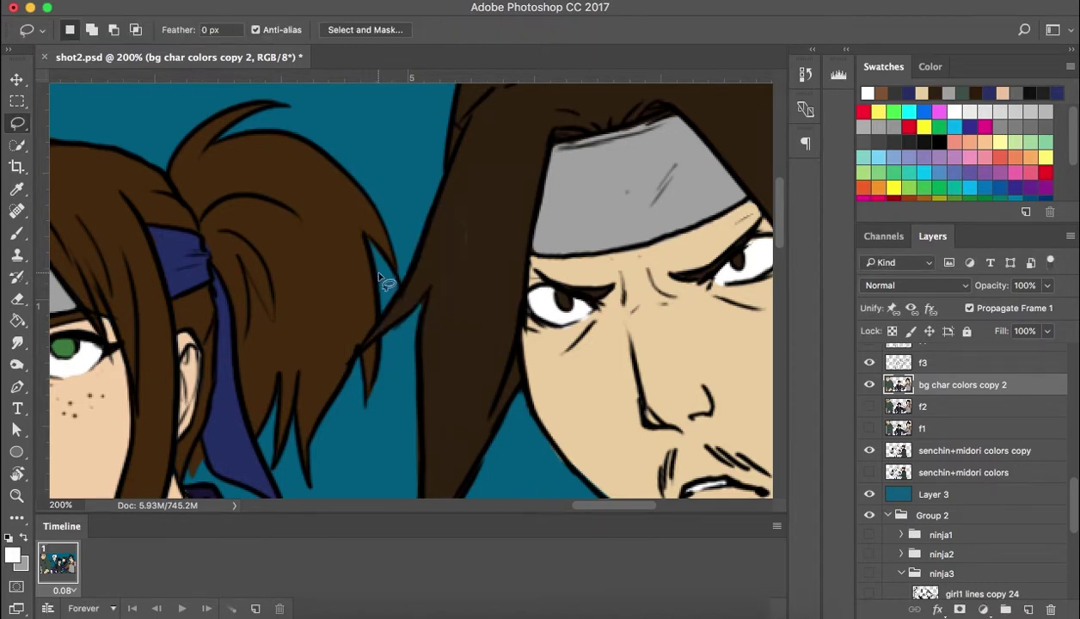
{"action": "mouse_move", "coordinate": [397, 294]}
{"action": "left_mouse_down"}
{"action": "mouse_move", "coordinate": [379, 325]}
{"action": "mouse_move", "coordinate": [398, 292]}
{"action": "left_mouse_up"}
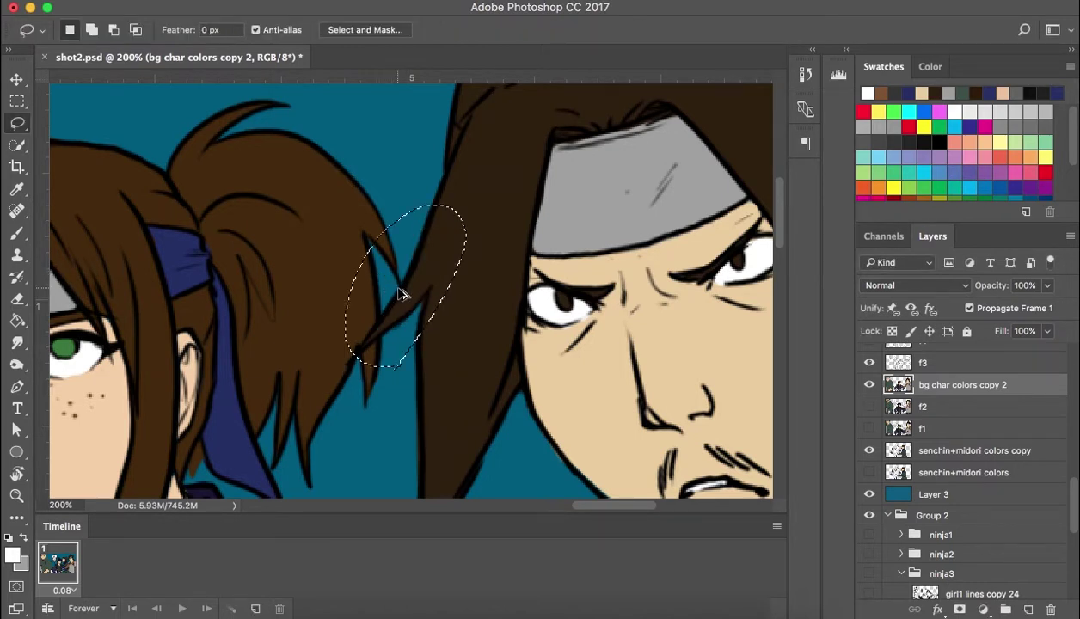
{"action": "key", "text": "super+d"}
On the senchin+midori colors copy layer, lasso around the white-haired man's unfilled robe from the shoulders to the belt
{"action": "key", "text": "super+minus"}
{"action": "key", "text": "super+minus"}
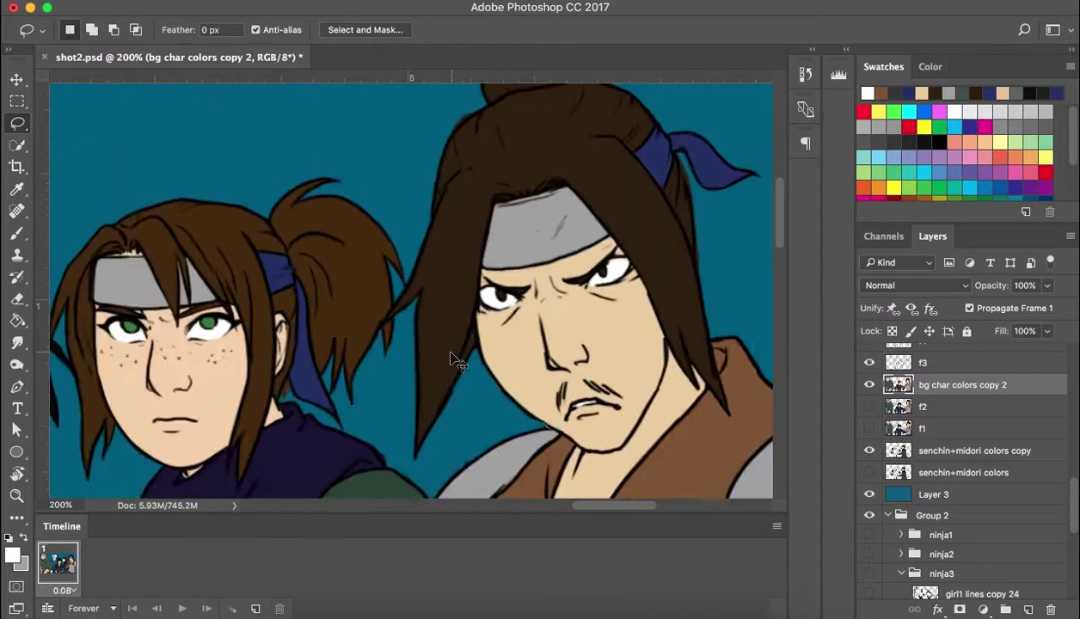
{"action": "left_click_drag", "start_coordinate": [395, 191], "coordinate": [622, 263]}
{"action": "scroll", "coordinate": [622, 263], "scroll_direction": "left", "scroll_amount": 5}
{"action": "scroll", "coordinate": [622, 263], "scroll_direction": "down", "scroll_amount": 2}
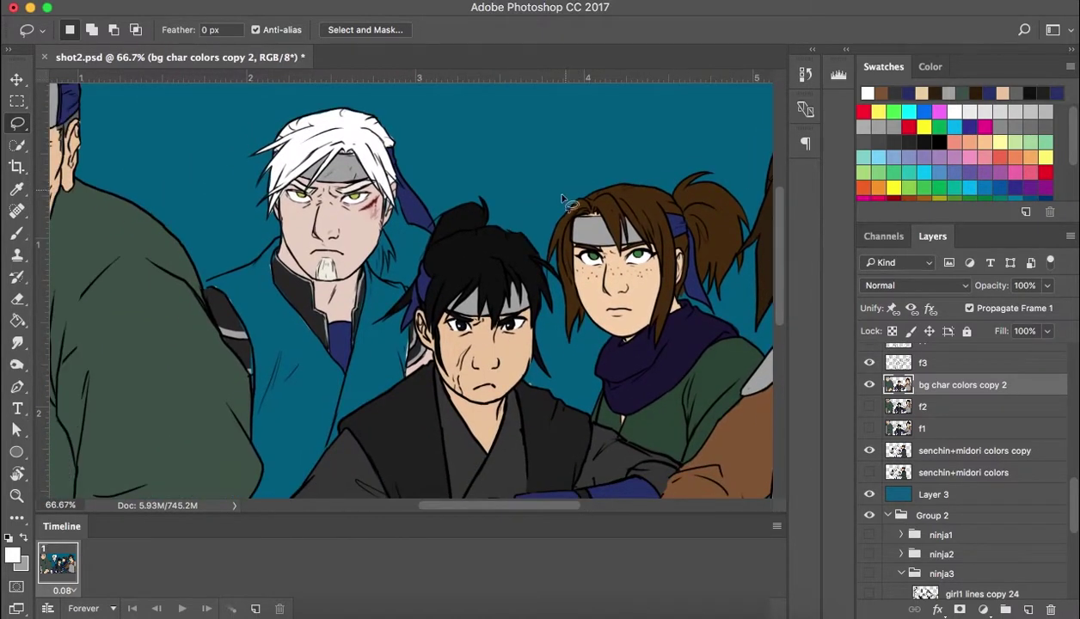
{"action": "left_click", "coordinate": [960, 454]}
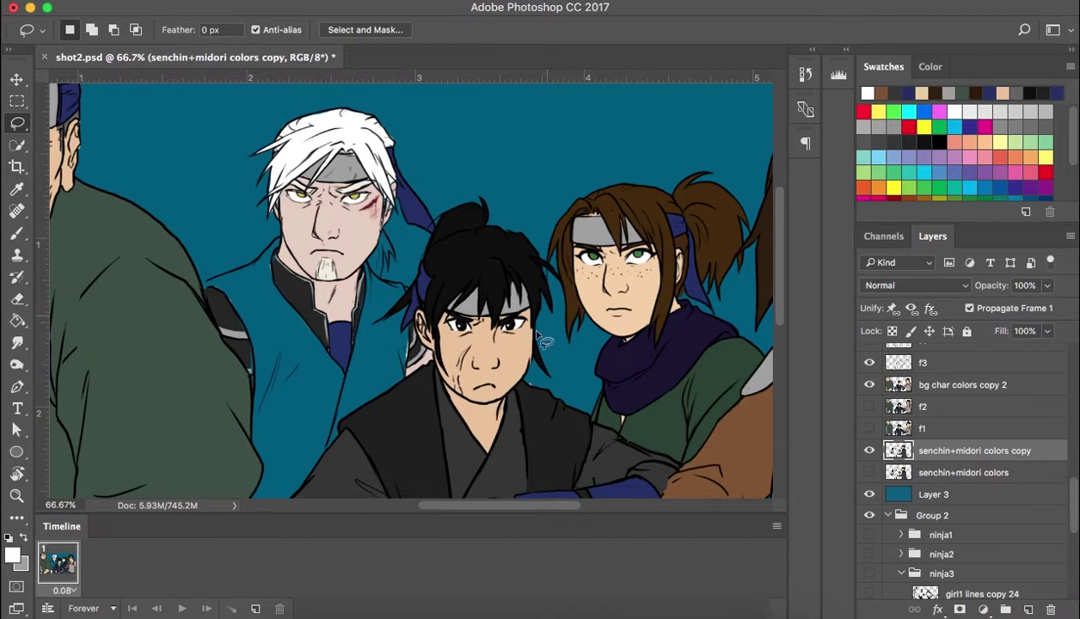
{"action": "scroll", "coordinate": [490, 274], "scroll_direction": "down", "scroll_amount": 5}
{"action": "scroll", "coordinate": [490, 274], "scroll_direction": "left", "scroll_amount": 1}
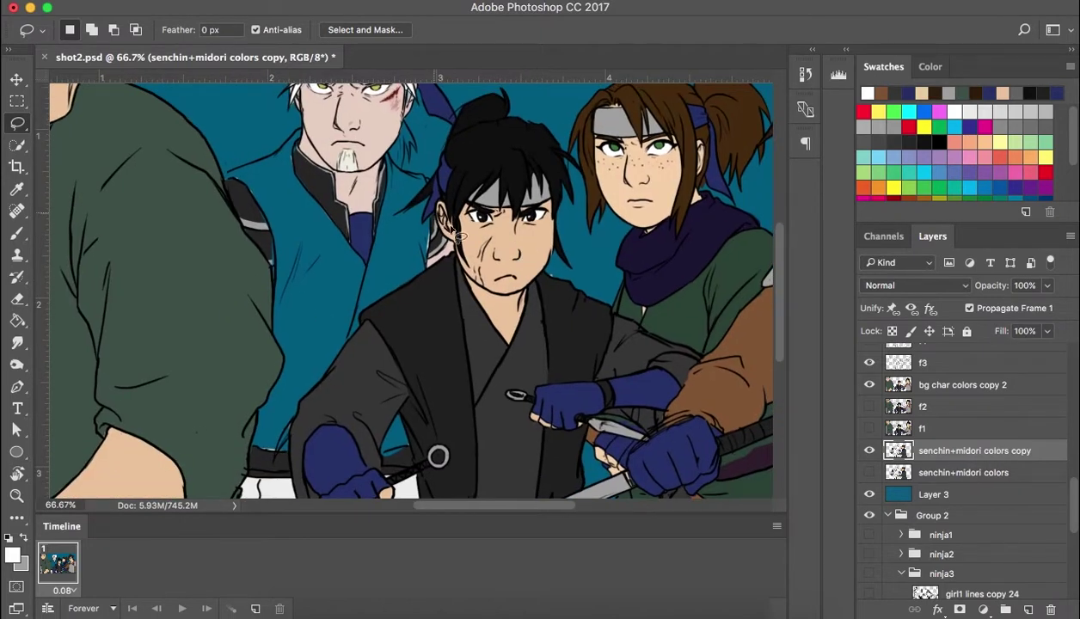
{"action": "scroll", "coordinate": [514, 277], "scroll_direction": "down", "scroll_amount": 3}
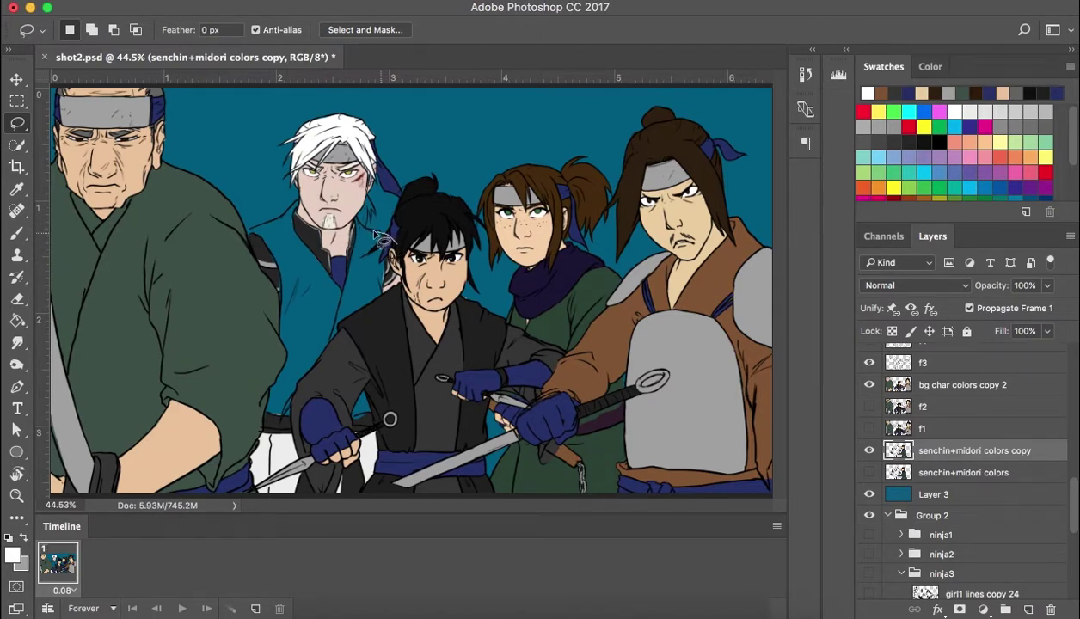
{"action": "mouse_move", "coordinate": [368, 220]}
{"action": "left_mouse_down"}
{"action": "mouse_move", "coordinate": [383, 234]}
{"action": "mouse_move", "coordinate": [368, 194]}
{"action": "mouse_move", "coordinate": [254, 234]}
{"action": "mouse_move", "coordinate": [228, 303]}
{"action": "left_mouse_up"}
{"action": "mouse_move", "coordinate": [277, 425]}
{"action": "left_mouse_down"}
{"action": "mouse_move", "coordinate": [385, 417]}
{"action": "mouse_move", "coordinate": [413, 355]}
{"action": "mouse_move", "coordinate": [410, 323]}
{"action": "left_mouse_up"}
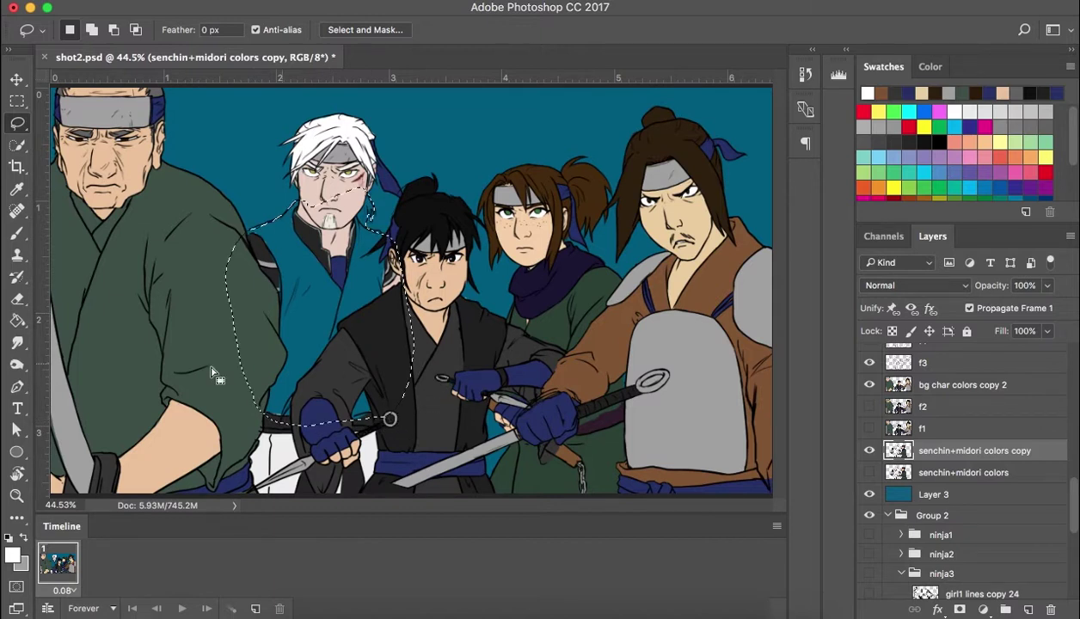
Fill the white-haired man's lassoed robe area with white using the Paint Bucket, and deselect
{"action": "left_click", "coordinate": [17, 320]}
{"action": "left_click", "coordinate": [323, 311]}
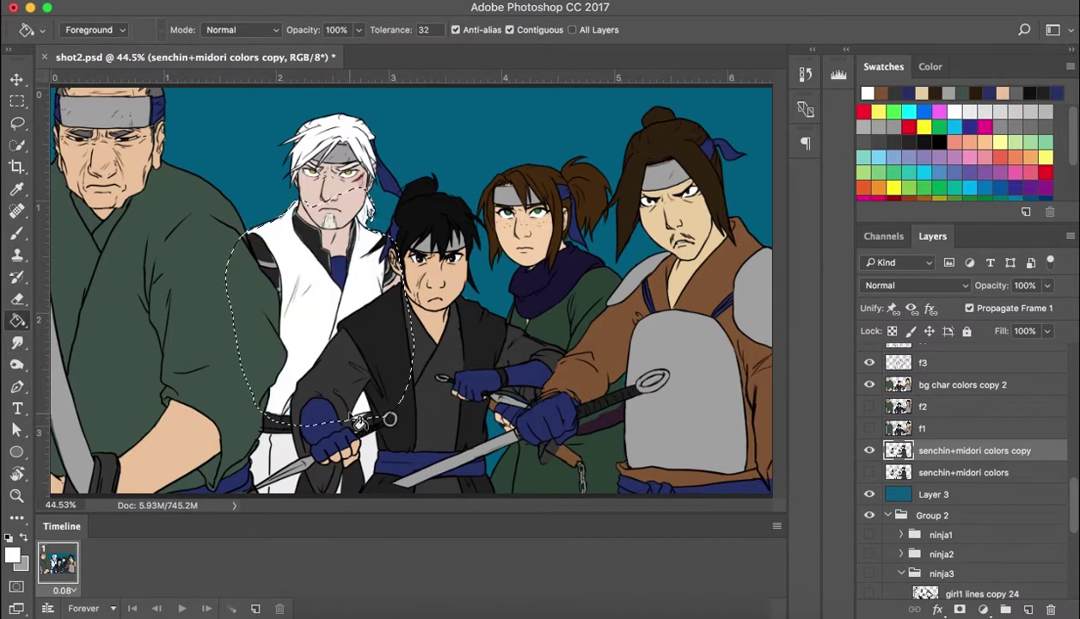
{"action": "key", "text": "ctrl+d"}
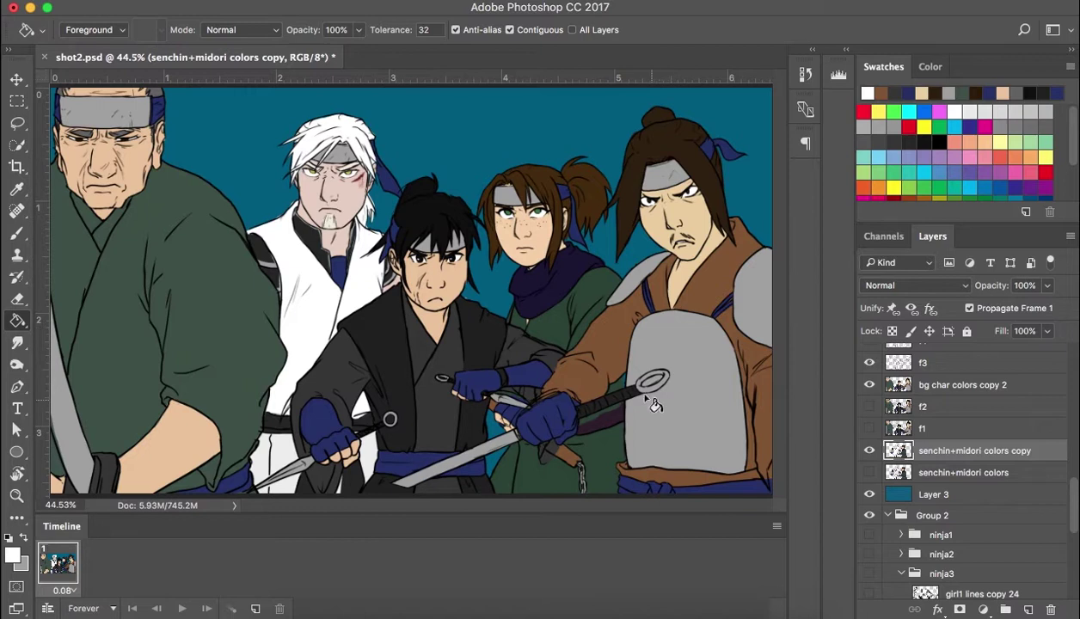
Hide senchin+midori colors copy, show senchin+midori colors instead, and make bg char colors copy 2 the active layer
{"action": "left_click", "coordinate": [869, 451]}
{"action": "left_click", "coordinate": [870, 472]}
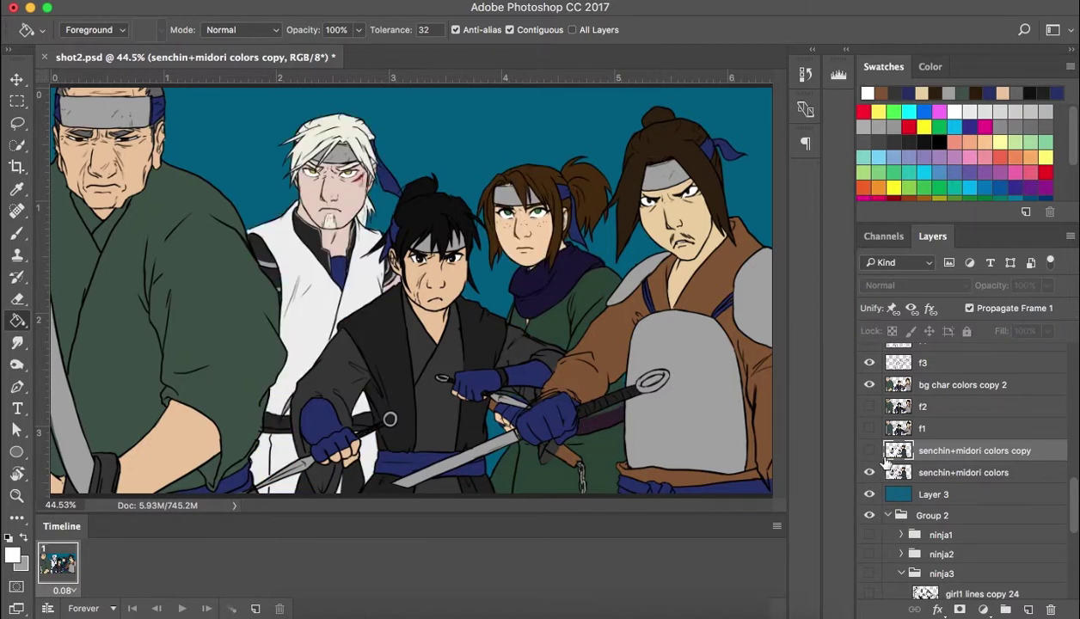
{"action": "left_click", "coordinate": [979, 387]}
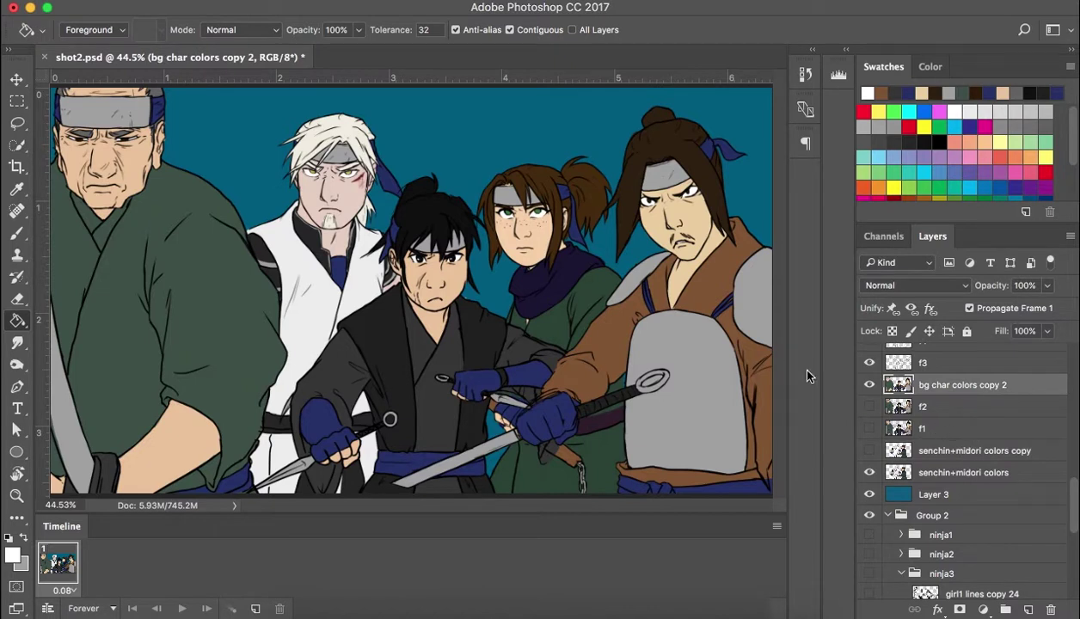
Add a new layer directly above bg char colors copy 2 and set its blend mode to Multiply
{"action": "key", "text": "super+plus"}
{"action": "key", "text": "super+plus"}
{"action": "left_click_drag", "start_coordinate": [772, 289], "coordinate": [336, 302]}
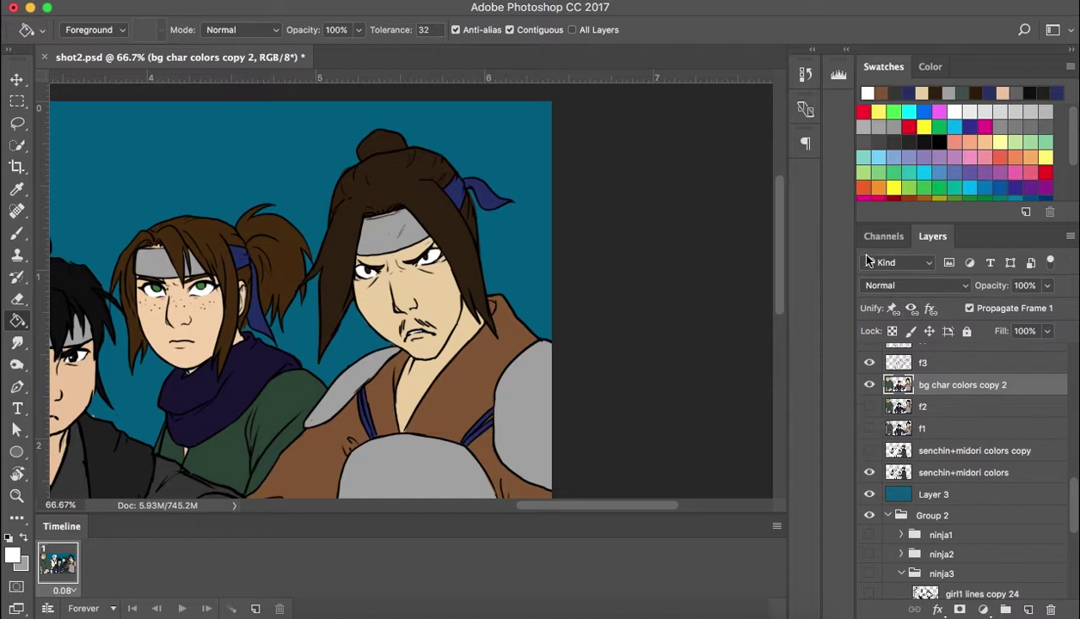
{"action": "left_click", "coordinate": [1006, 609]}
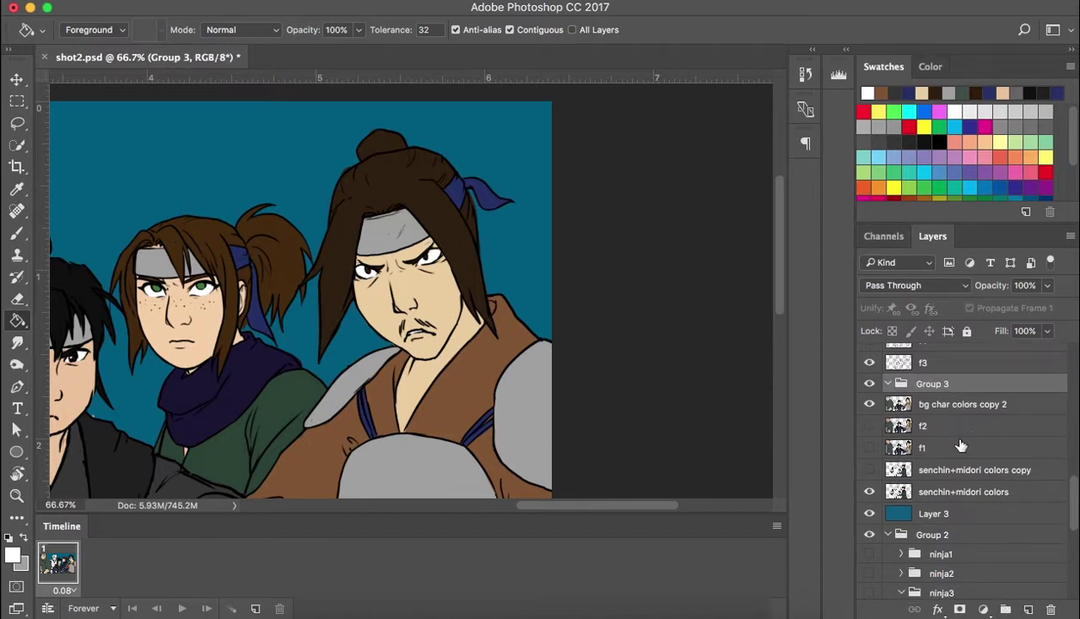
{"action": "key", "text": "ctrl+z"}
{"action": "left_click", "coordinate": [1024, 607]}
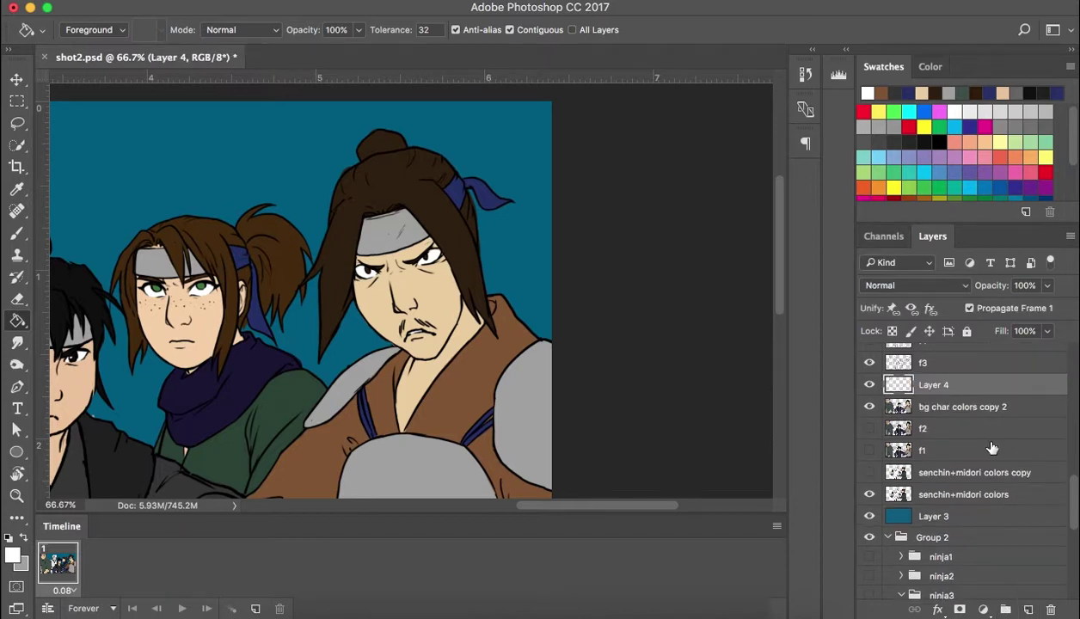
{"action": "left_click", "coordinate": [908, 286]}
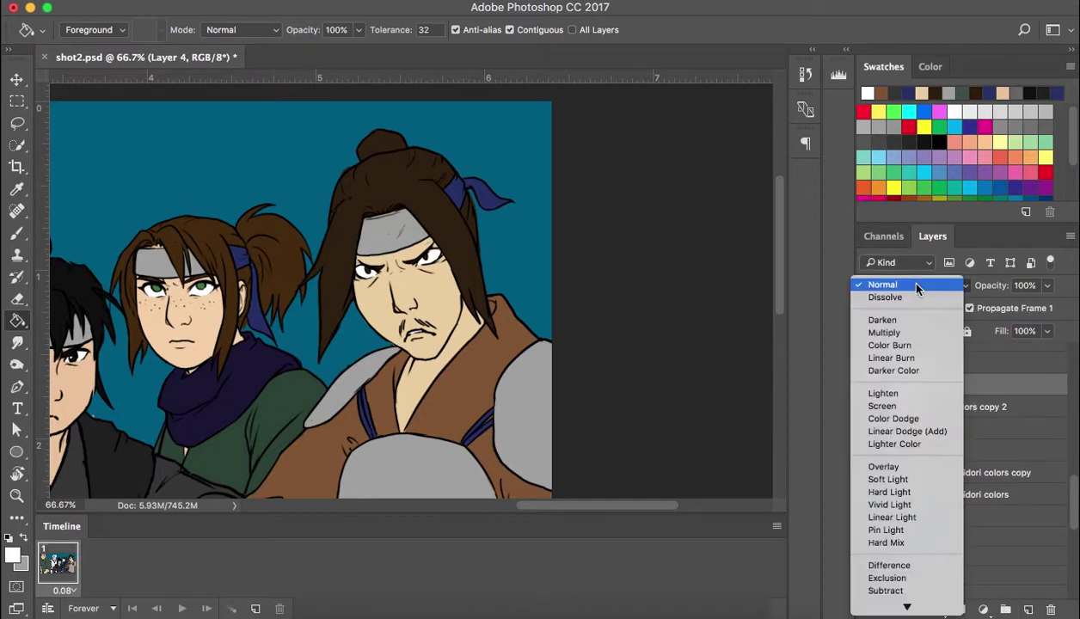
{"action": "left_click", "coordinate": [896, 333]}
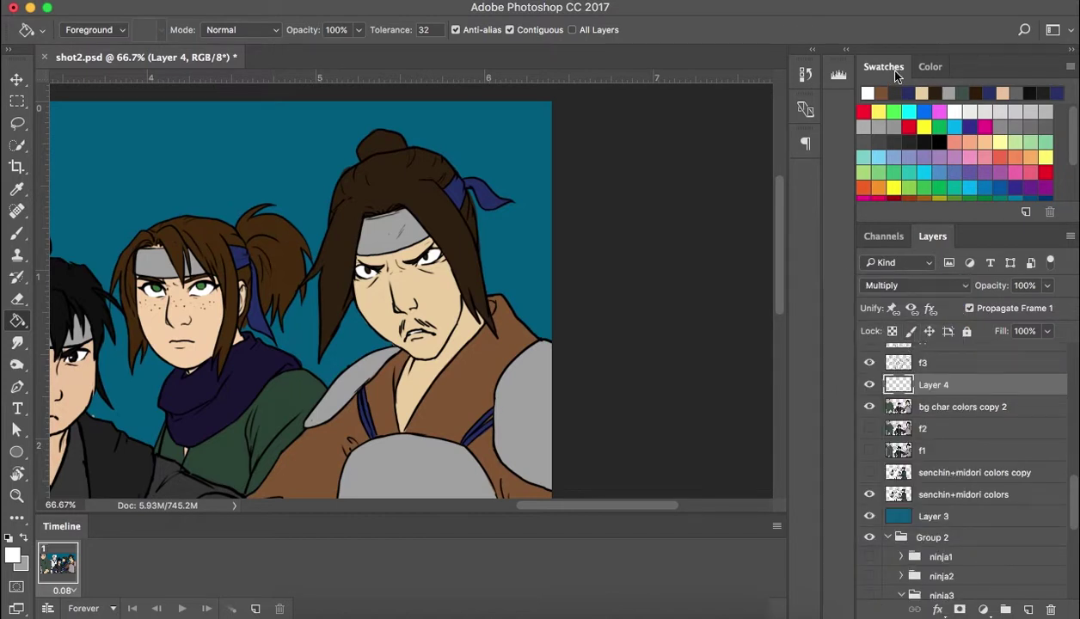
Lasso a shadow area along the outer side of the tall man's hair and headband tail, fill it with dark red, and deselect
{"action": "left_click", "coordinate": [931, 69]}
{"action": "left_click_drag", "start_coordinate": [986, 136], "coordinate": [977, 166]}
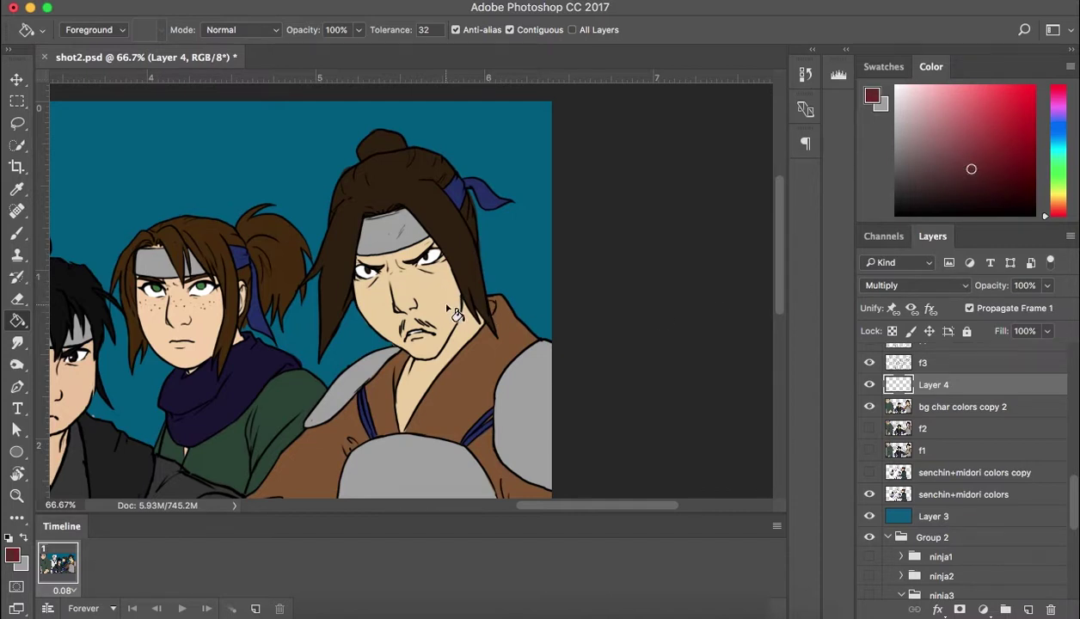
{"action": "key", "text": "l"}
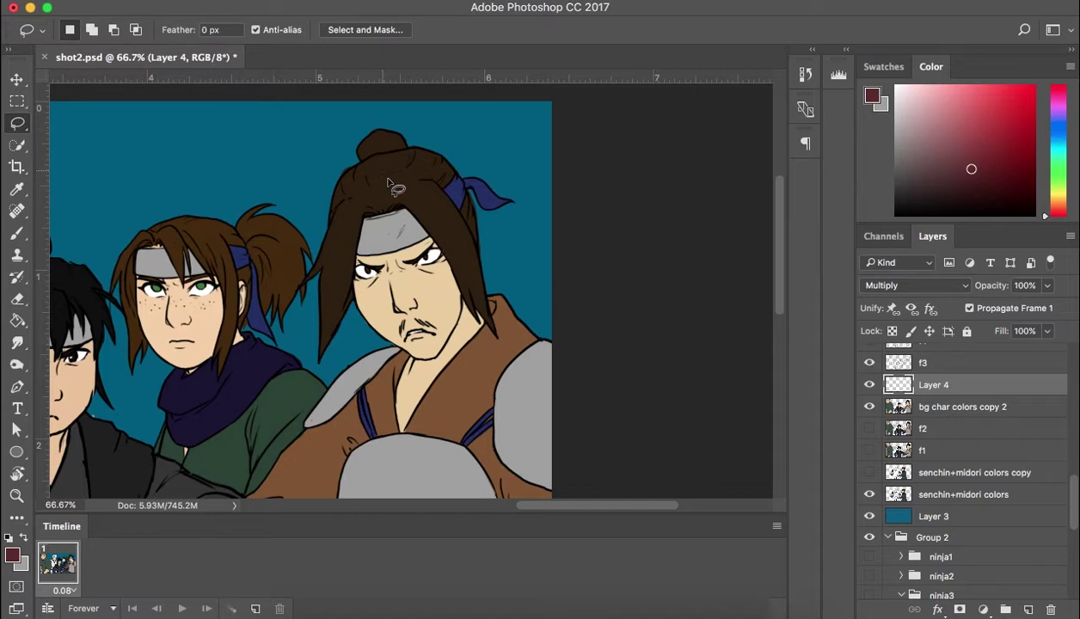
{"action": "mouse_move", "coordinate": [379, 134]}
{"action": "left_mouse_down"}
{"action": "mouse_move", "coordinate": [516, 206]}
{"action": "mouse_move", "coordinate": [487, 215]}
{"action": "mouse_move", "coordinate": [476, 199]}
{"action": "mouse_move", "coordinate": [471, 220]}
{"action": "mouse_move", "coordinate": [498, 339]}
{"action": "mouse_move", "coordinate": [465, 288]}
{"action": "mouse_move", "coordinate": [454, 241]}
{"action": "mouse_move", "coordinate": [394, 192]}
{"action": "mouse_move", "coordinate": [397, 170]}
{"action": "mouse_move", "coordinate": [366, 162]}
{"action": "mouse_move", "coordinate": [381, 140]}
{"action": "mouse_move", "coordinate": [372, 135]}
{"action": "left_mouse_up"}
{"action": "key", "text": "g"}
{"action": "left_click", "coordinate": [443, 206]}
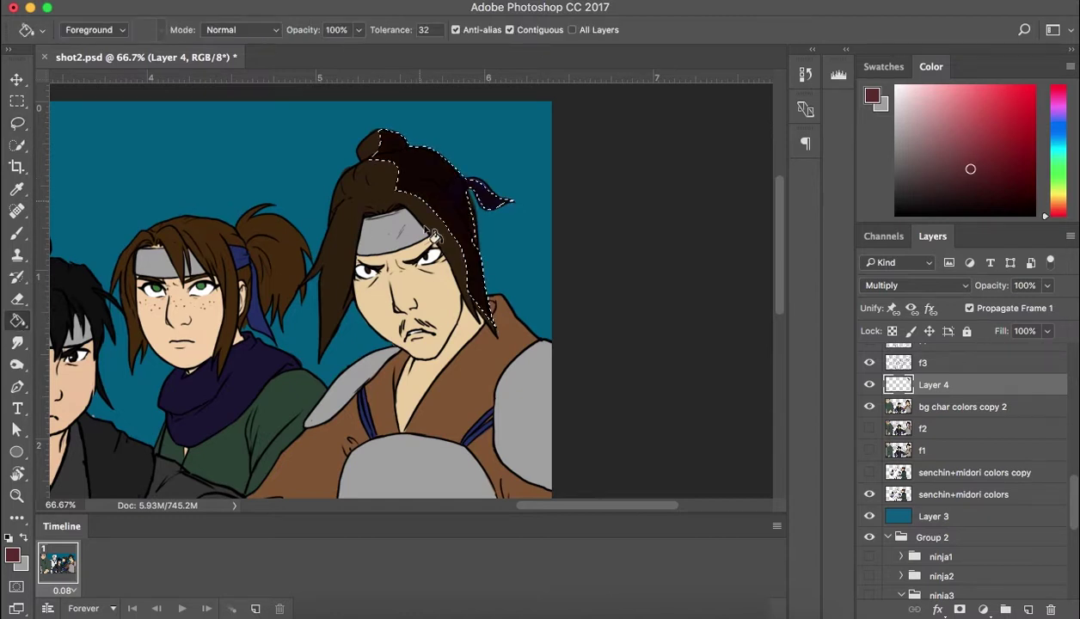
{"action": "key", "text": "ctrl+d"}
Reduce the opacity of the Multiply shading layer to 51%
{"action": "left_click", "coordinate": [1046, 286]}
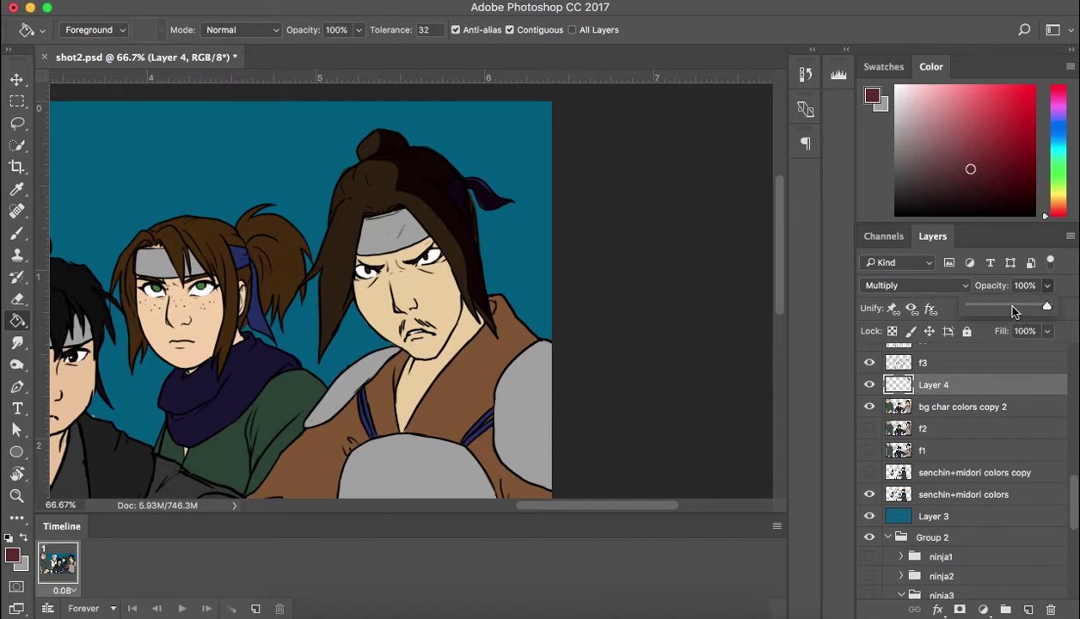
{"action": "left_click_drag", "start_coordinate": [1050, 307], "coordinate": [1013, 308]}
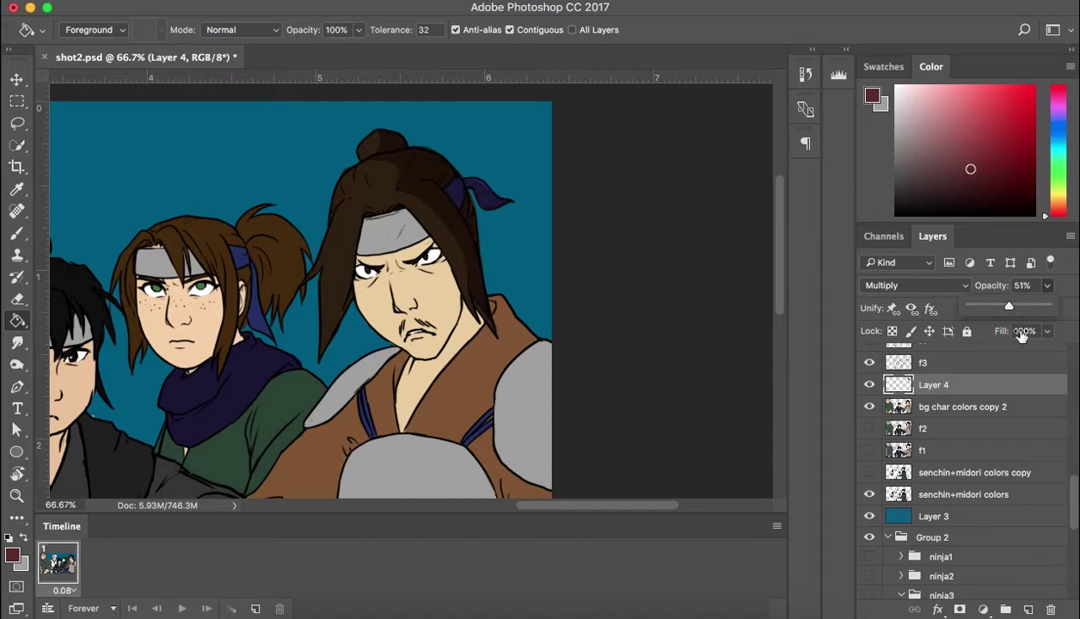
{"action": "key", "text": "b"}
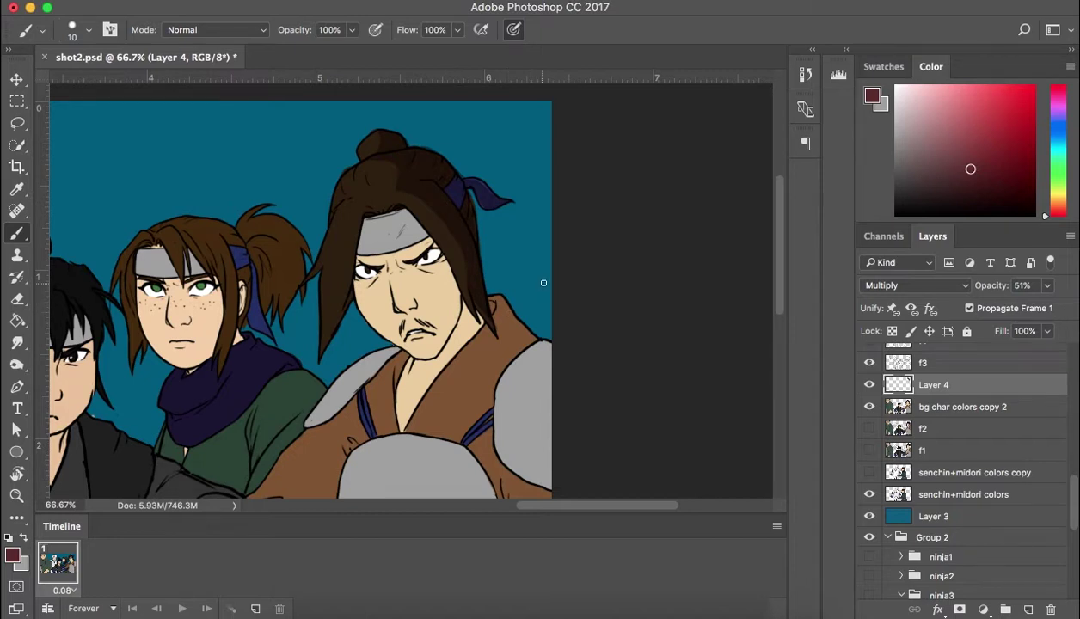
{"action": "key", "text": "super+minus"}
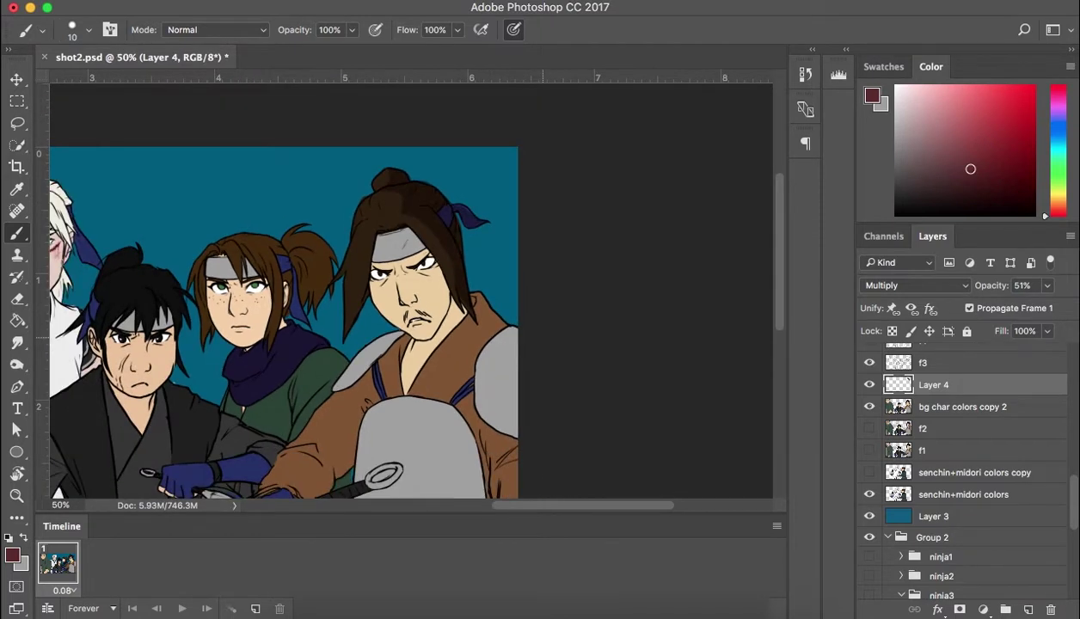
{"action": "key", "text": "super+0"}
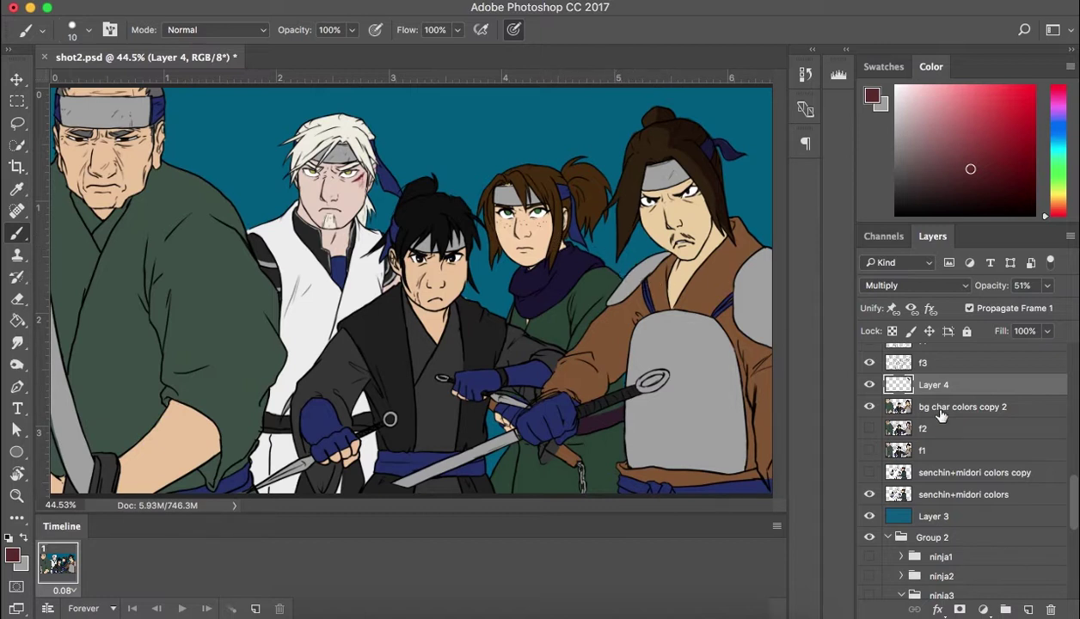
Rename the Multiply shading layer as shade
{"action": "double_click", "coordinate": [924, 382]}
{"action": "type", "text": "de"}
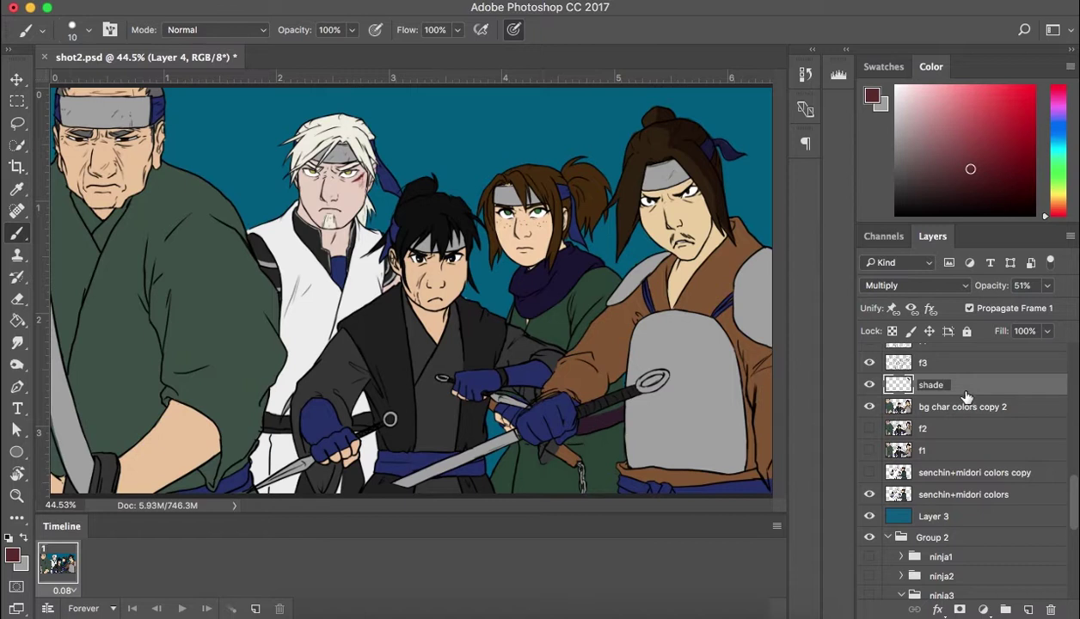
{"action": "key", "text": "Return"}
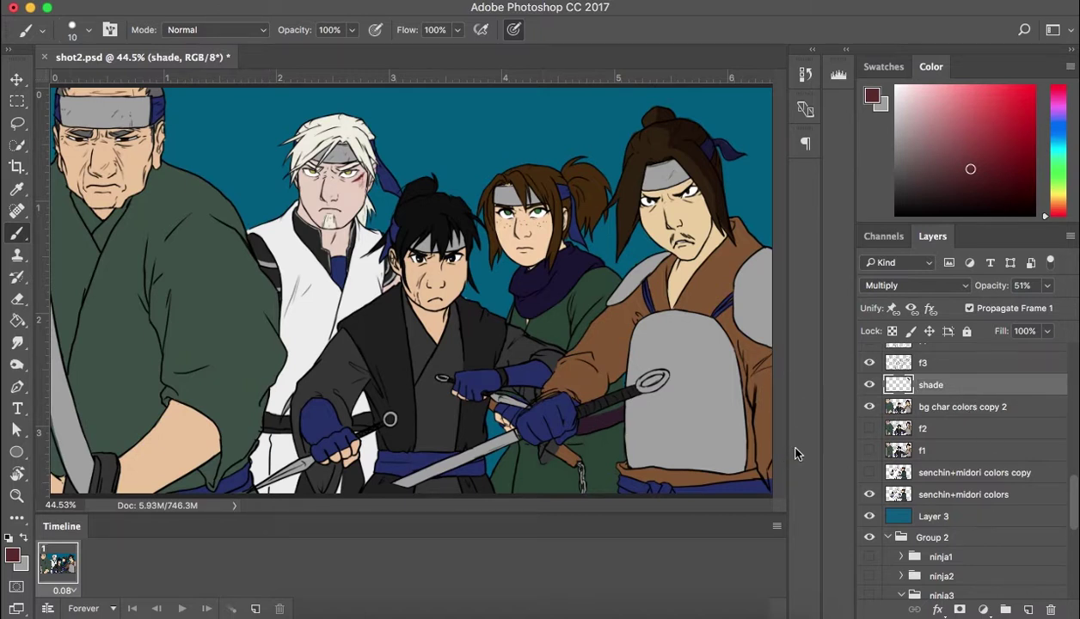
Duplicate the shade and bg char colors copy 2 layers together, move the duplicates above f3, and hide them
{"action": "left_click", "coordinate": [952, 409]}
{"action": "left_click", "coordinate": [949, 392], "text": "shift"}
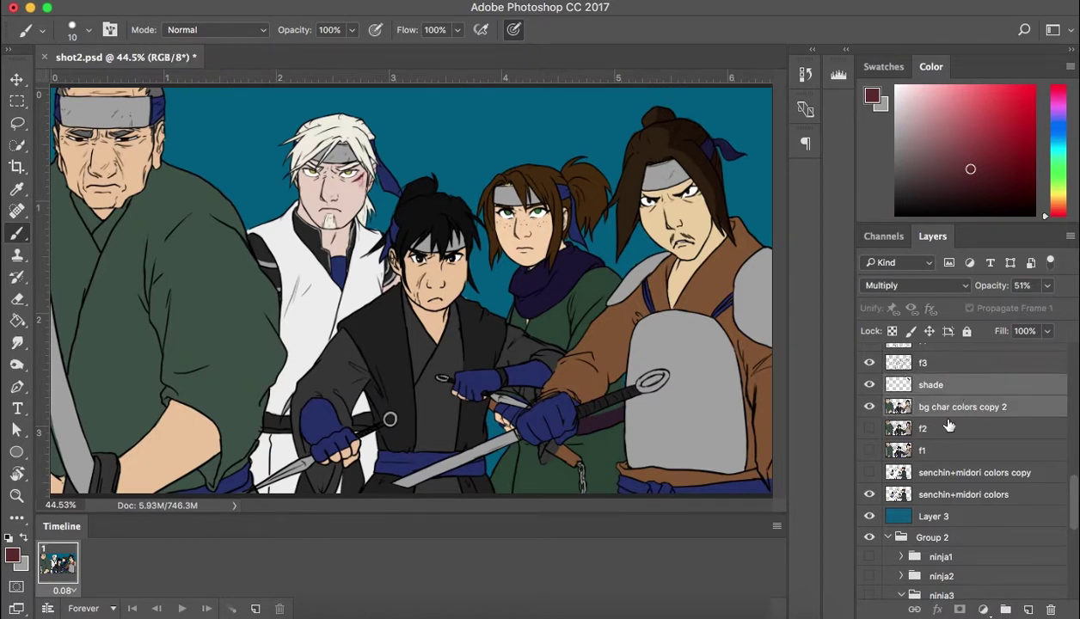
{"action": "left_click", "coordinate": [870, 407]}
{"action": "left_click", "coordinate": [870, 408]}
{"action": "left_click", "coordinate": [871, 383]}
{"action": "left_click", "coordinate": [871, 384]}
{"action": "key", "text": "super+j"}
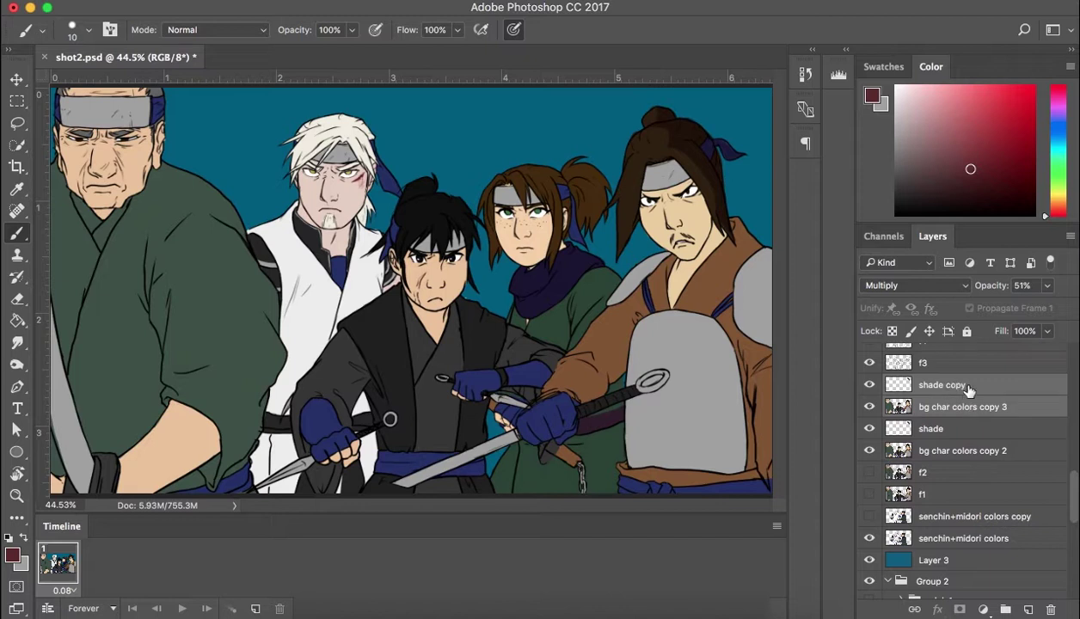
{"action": "left_click_drag", "start_coordinate": [969, 389], "coordinate": [974, 356]}
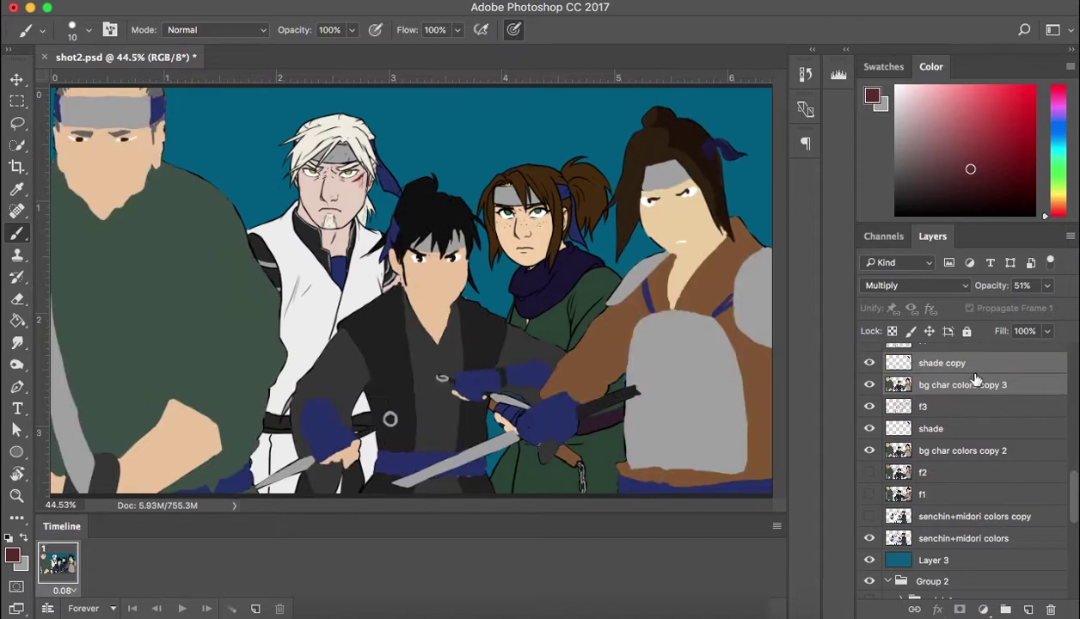
{"action": "left_click_drag", "start_coordinate": [870, 363], "coordinate": [870, 385]}
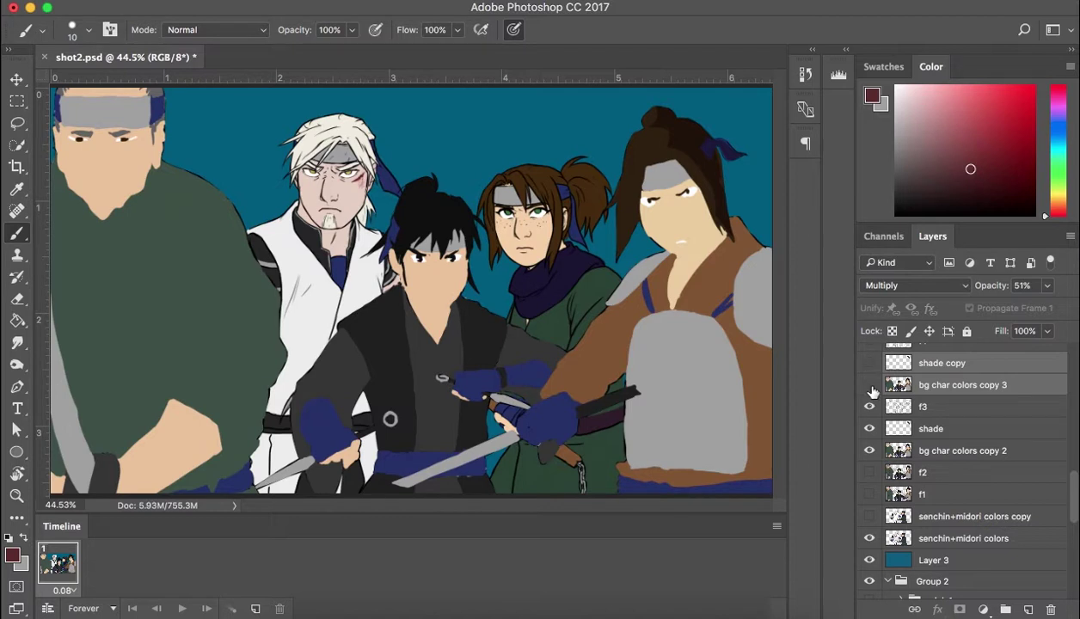
Select the f3, shade and bg char colors copy 2 layers and merge them into a single layer
{"action": "left_click", "coordinate": [942, 410]}
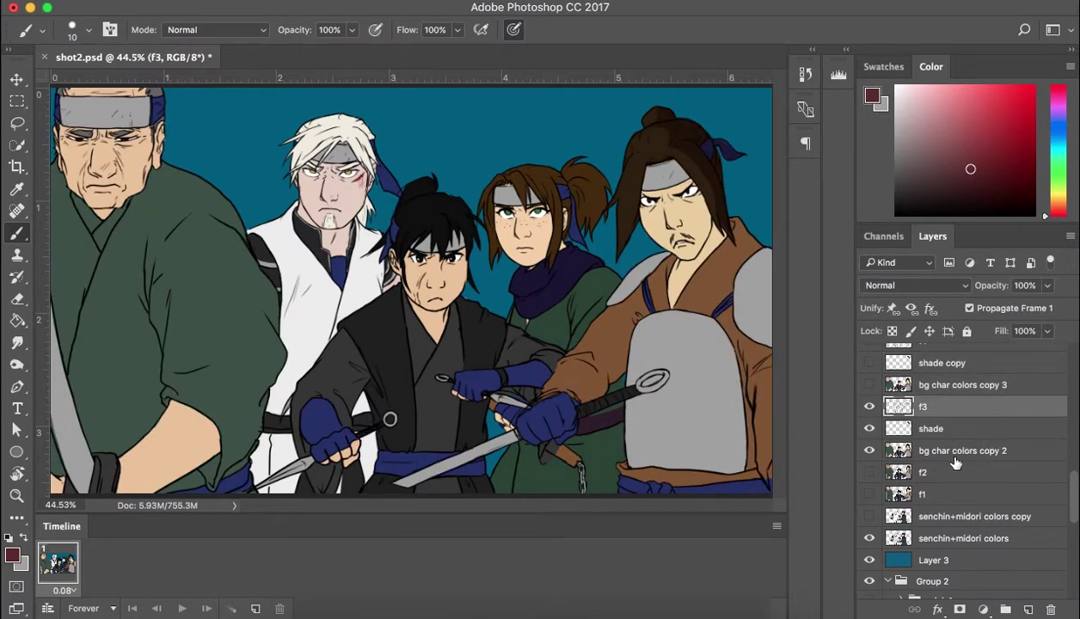
{"action": "left_click", "coordinate": [946, 450], "text": "shift"}
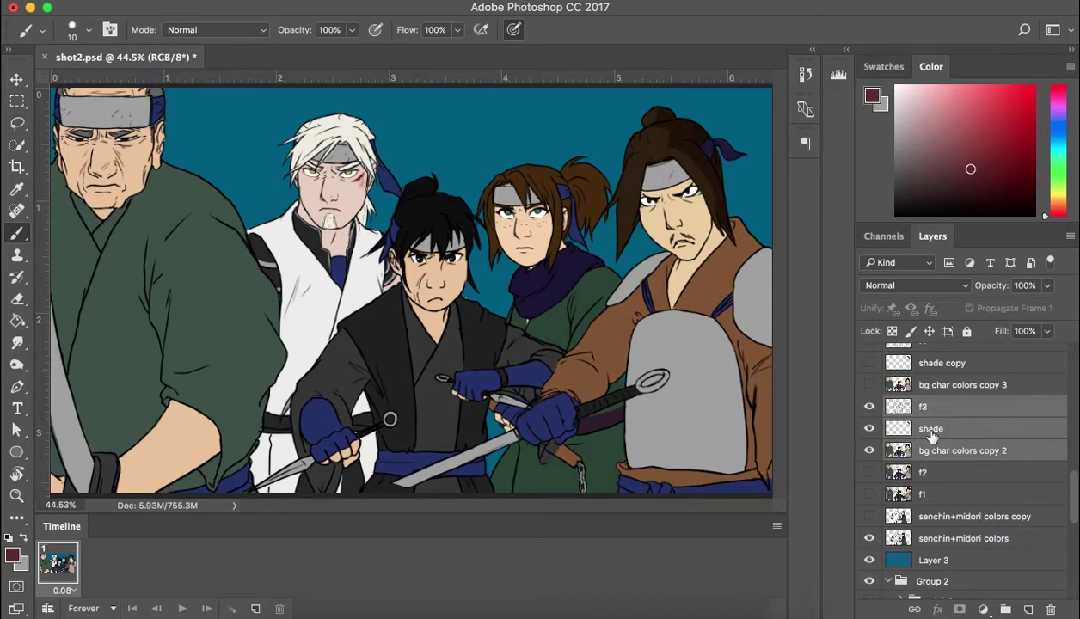
{"action": "left_click", "coordinate": [869, 406]}
{"action": "left_click", "coordinate": [868, 406]}
{"action": "left_click", "coordinate": [869, 428]}
{"action": "left_click", "coordinate": [868, 428]}
{"action": "left_click", "coordinate": [869, 451]}
{"action": "left_click", "coordinate": [870, 451]}
{"action": "left_click", "coordinate": [1070, 236]}
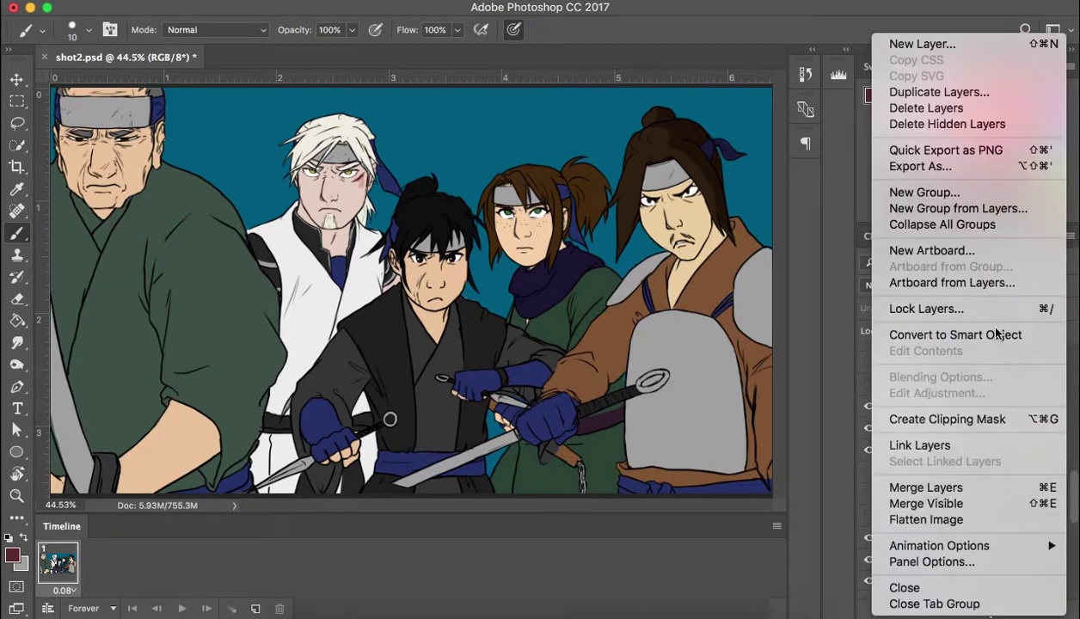
{"action": "left_click", "coordinate": [926, 487]}
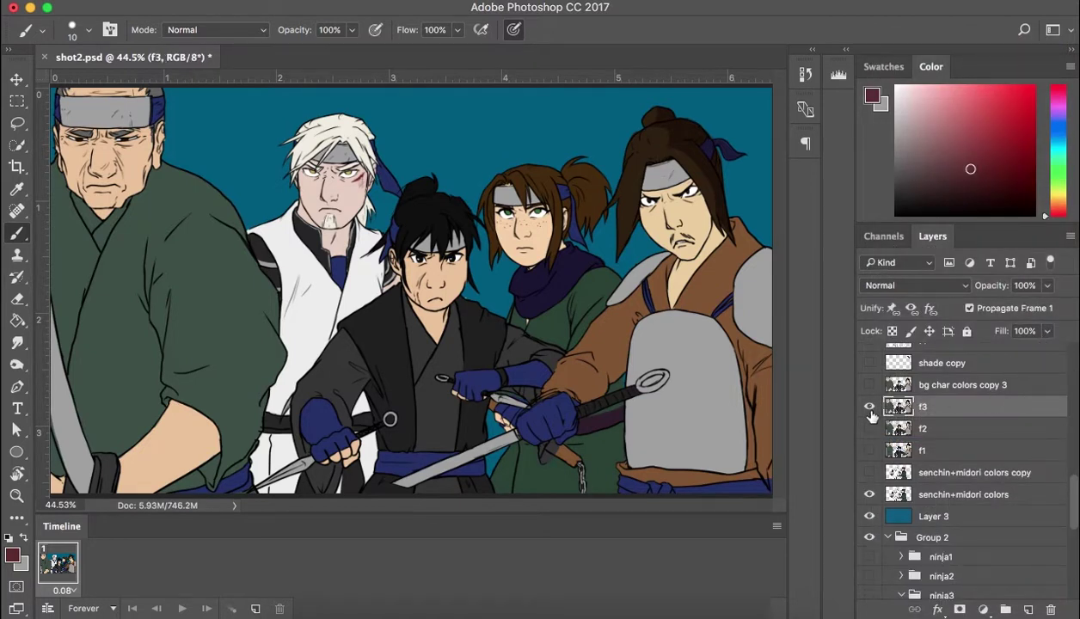
Make timeline frames from the document's layers and check the first frames up to frame 11
{"action": "left_click", "coordinate": [772, 526]}
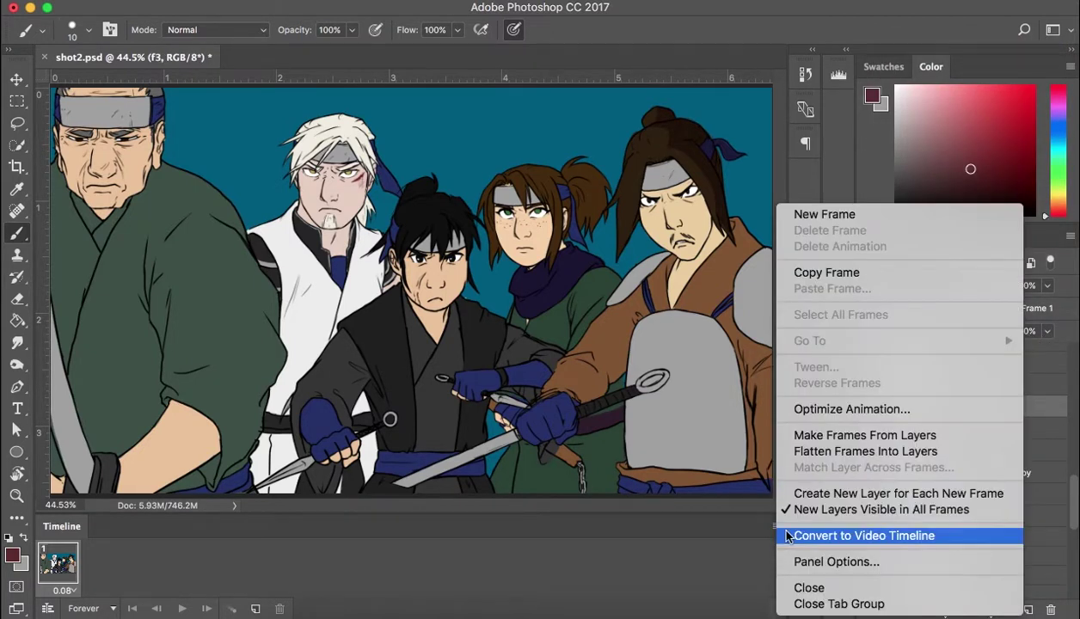
{"action": "left_click", "coordinate": [843, 436]}
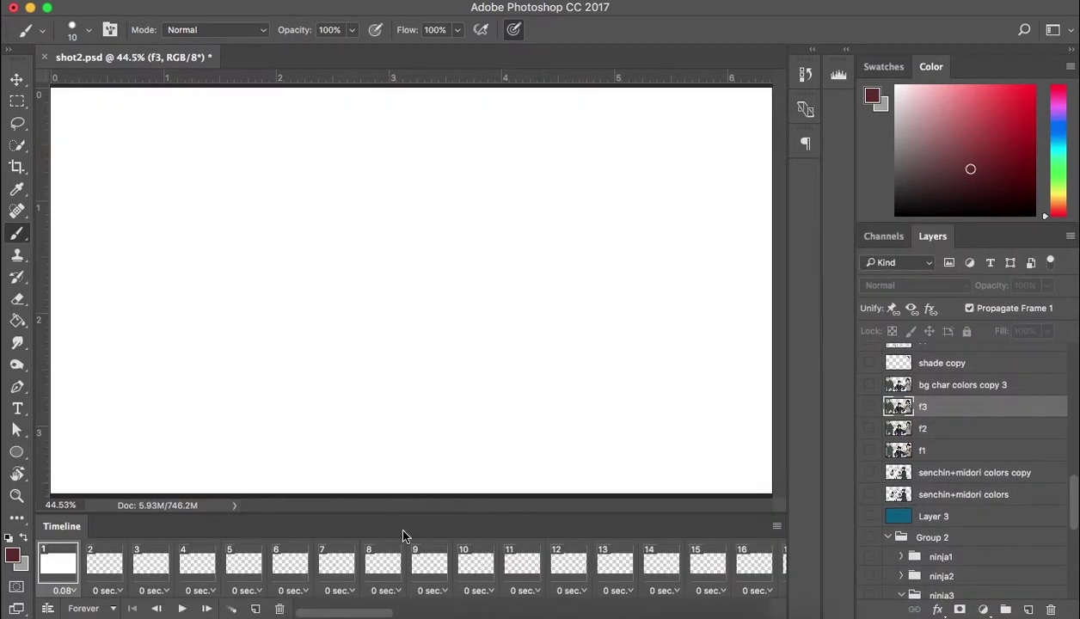
{"action": "left_click", "coordinate": [100, 567]}
{"action": "left_click", "coordinate": [152, 564]}
{"action": "left_click", "coordinate": [198, 564]}
{"action": "left_click", "coordinate": [244, 564]}
{"action": "left_click", "coordinate": [303, 568]}
{"action": "left_click", "coordinate": [335, 567]}
{"action": "left_click", "coordinate": [518, 569]}
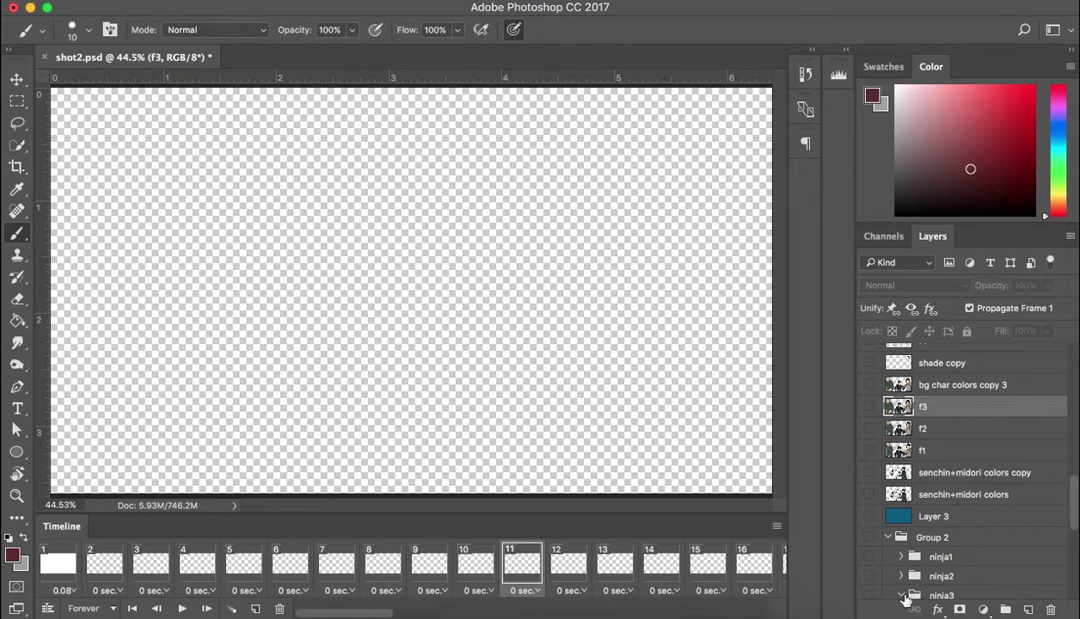
Examine timeline frames 43 to 49, comparing the background, the pair's color layers and the colored character frames
{"action": "left_click_drag", "start_coordinate": [332, 612], "coordinate": [535, 612]}
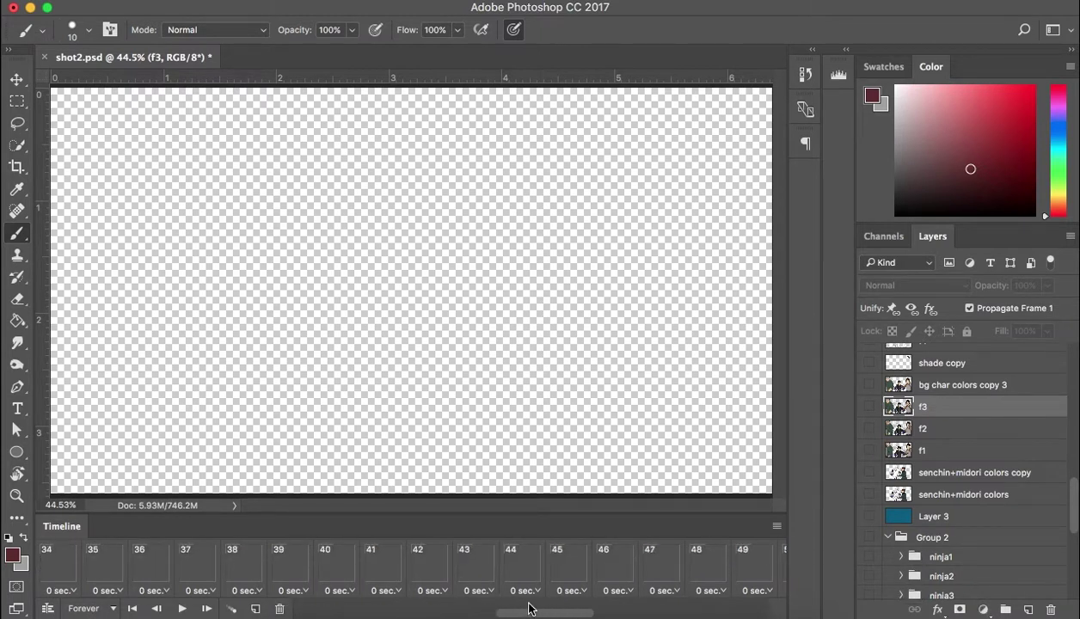
{"action": "left_click", "coordinate": [471, 567]}
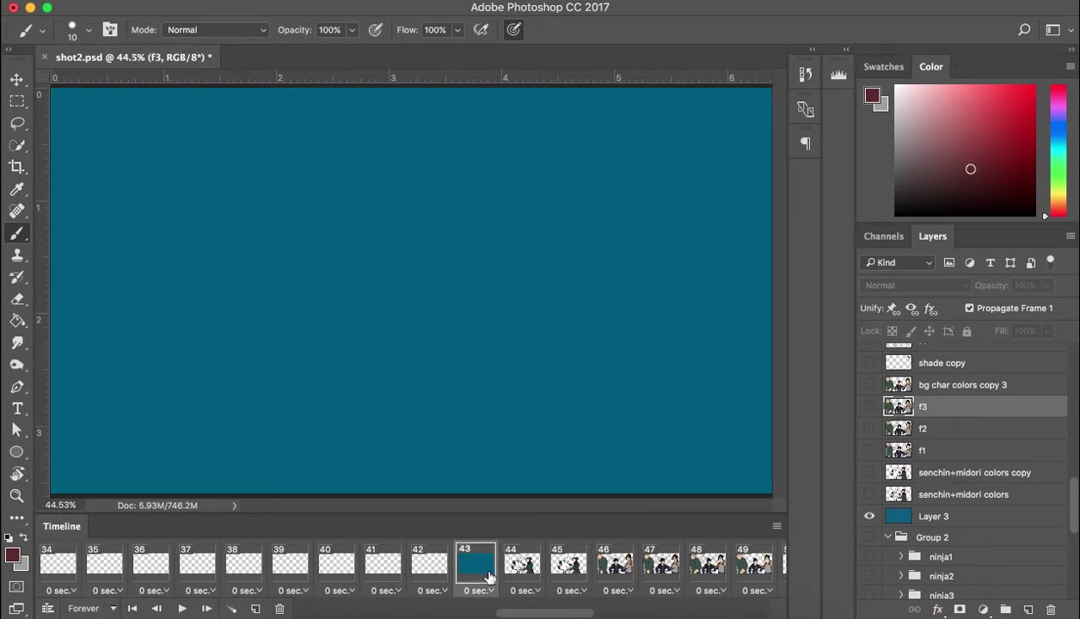
{"action": "left_click", "coordinate": [512, 561]}
{"action": "left_click", "coordinate": [561, 563]}
{"action": "left_click", "coordinate": [612, 564]}
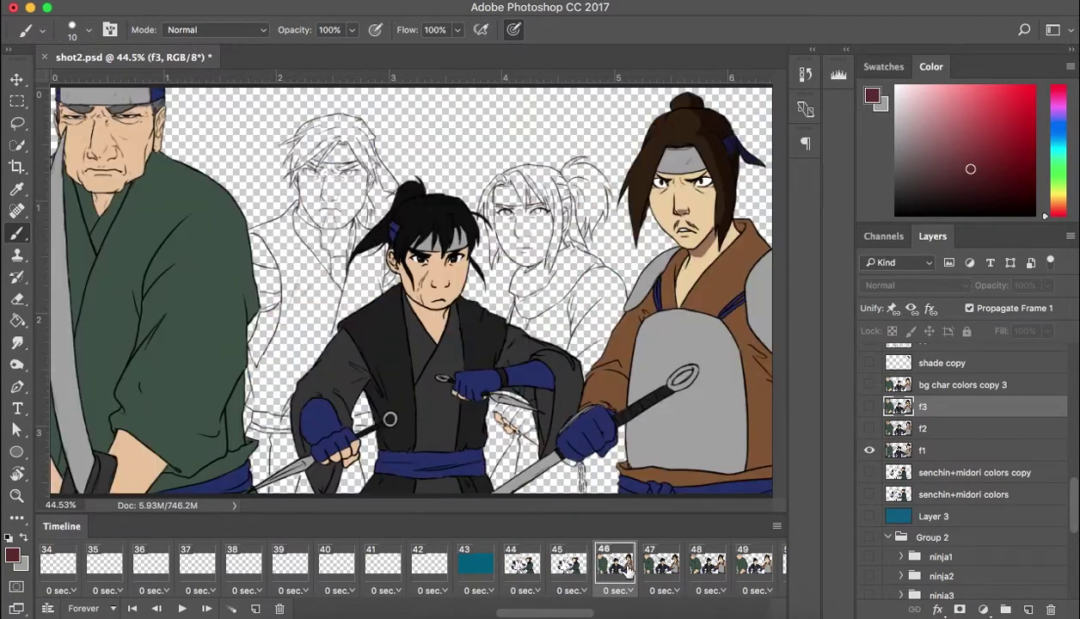
{"action": "left_click", "coordinate": [662, 569]}
{"action": "left_click", "coordinate": [713, 567]}
{"action": "left_click", "coordinate": [735, 563]}
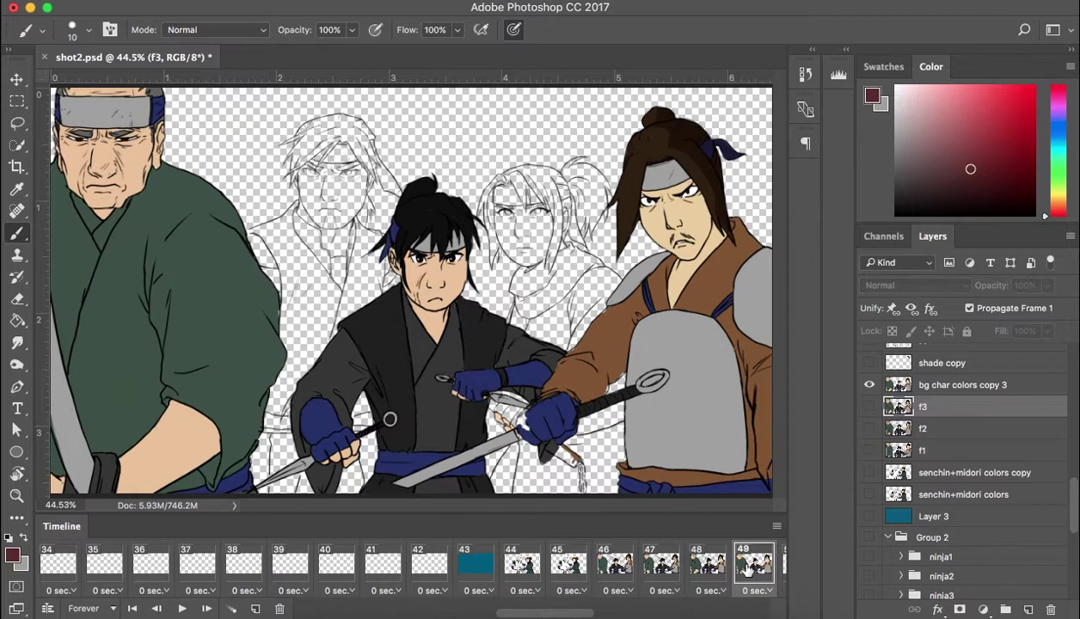
{"action": "left_click", "coordinate": [707, 570]}
{"action": "left_click", "coordinate": [660, 569]}
{"action": "left_click", "coordinate": [614, 569]}
{"action": "left_click", "coordinate": [585, 571]}
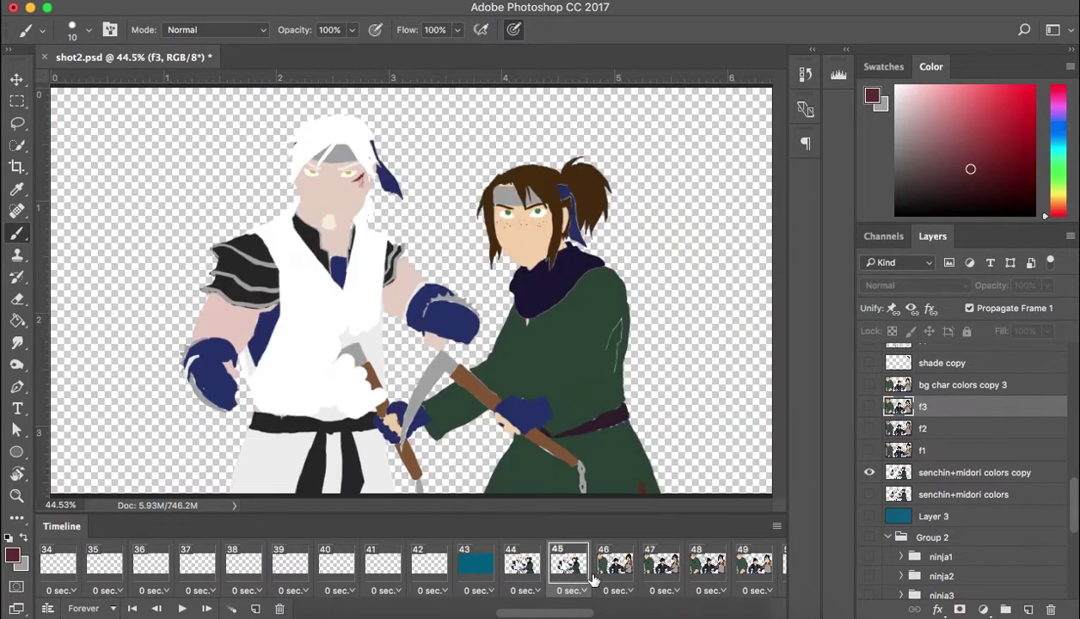
Examine timeline frames 44 to 48, comparing the pair's flat colors with the colored character frames
{"action": "left_click", "coordinate": [614, 570]}
{"action": "left_click", "coordinate": [660, 569]}
{"action": "left_click", "coordinate": [707, 569]}
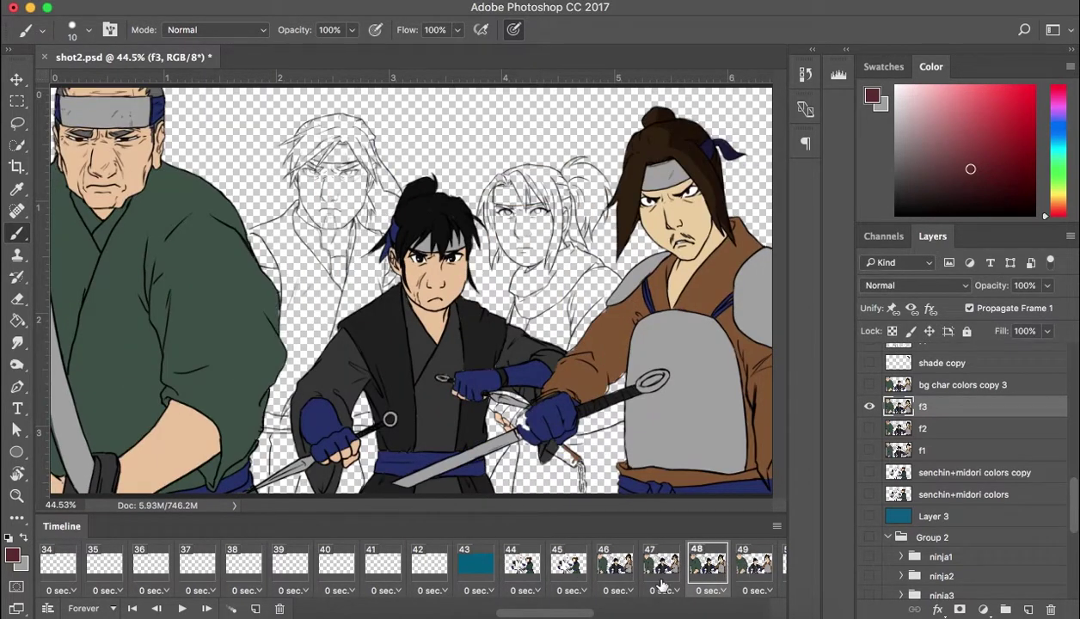
{"action": "scroll", "coordinate": [554, 569], "scroll_direction": "right", "scroll_amount": 3}
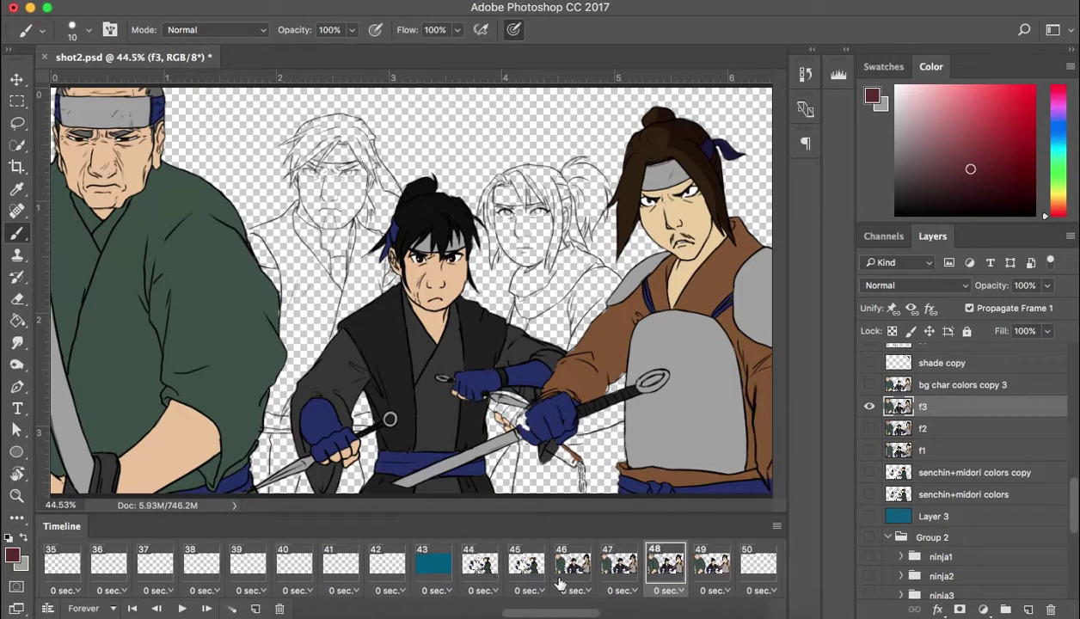
{"action": "left_click", "coordinate": [437, 566]}
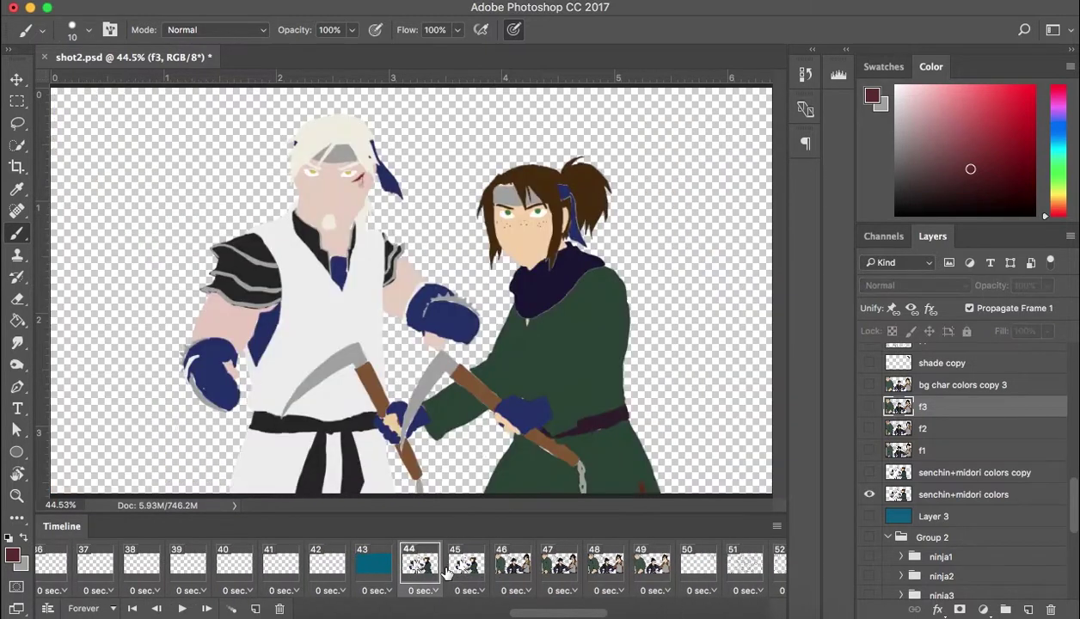
{"action": "left_click", "coordinate": [507, 555]}
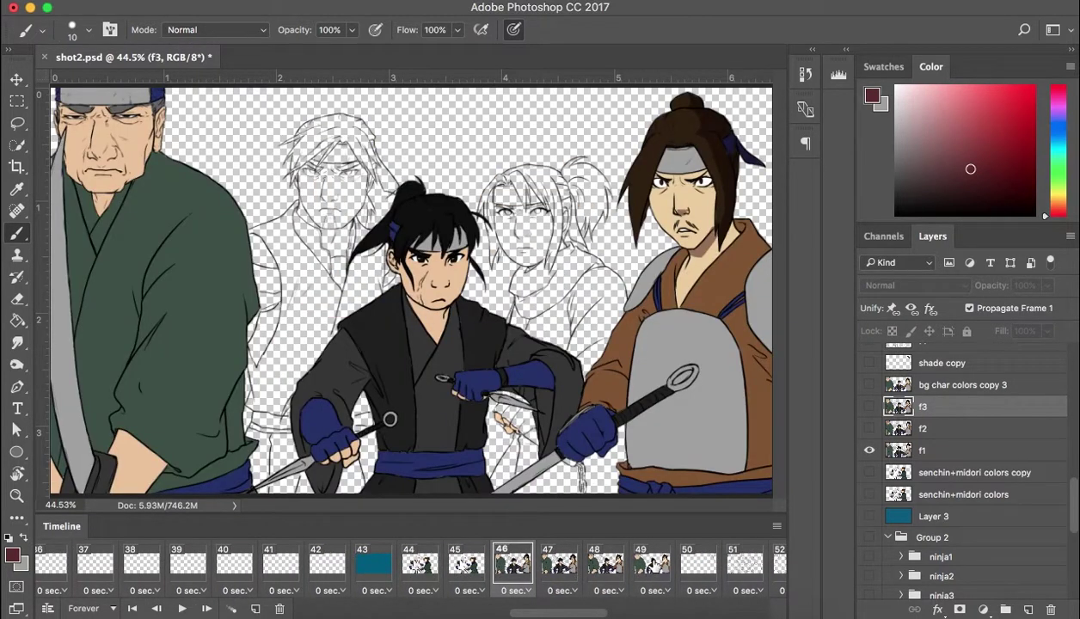
Turn on the senchin+midori colors layer in timeline frames 46 to 48 together
{"action": "left_click", "coordinate": [594, 561]}
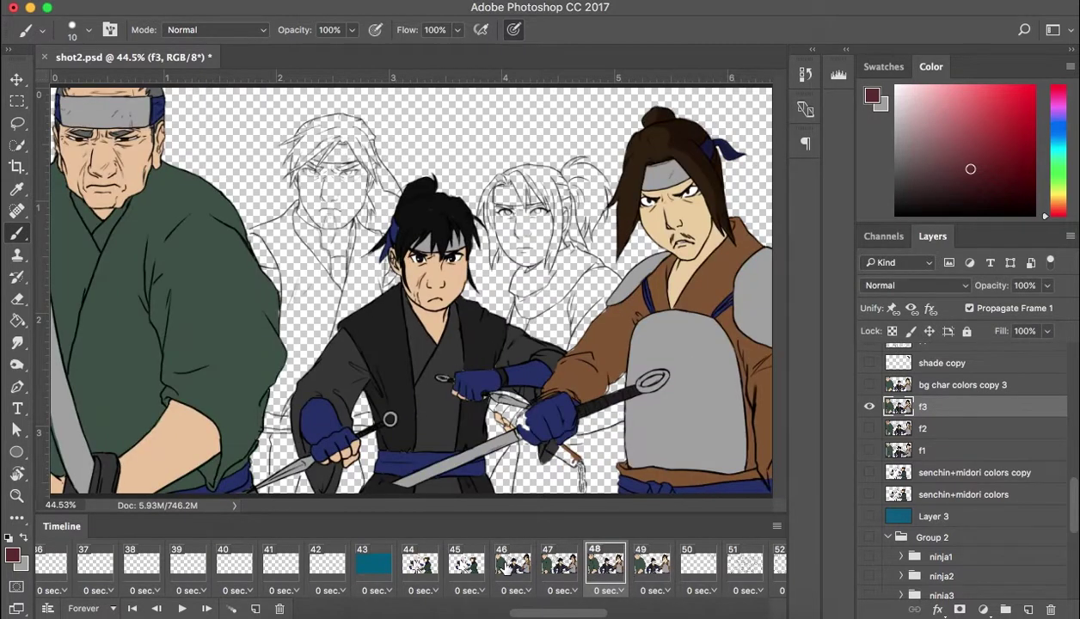
{"action": "left_click", "coordinate": [508, 559], "text": "shift"}
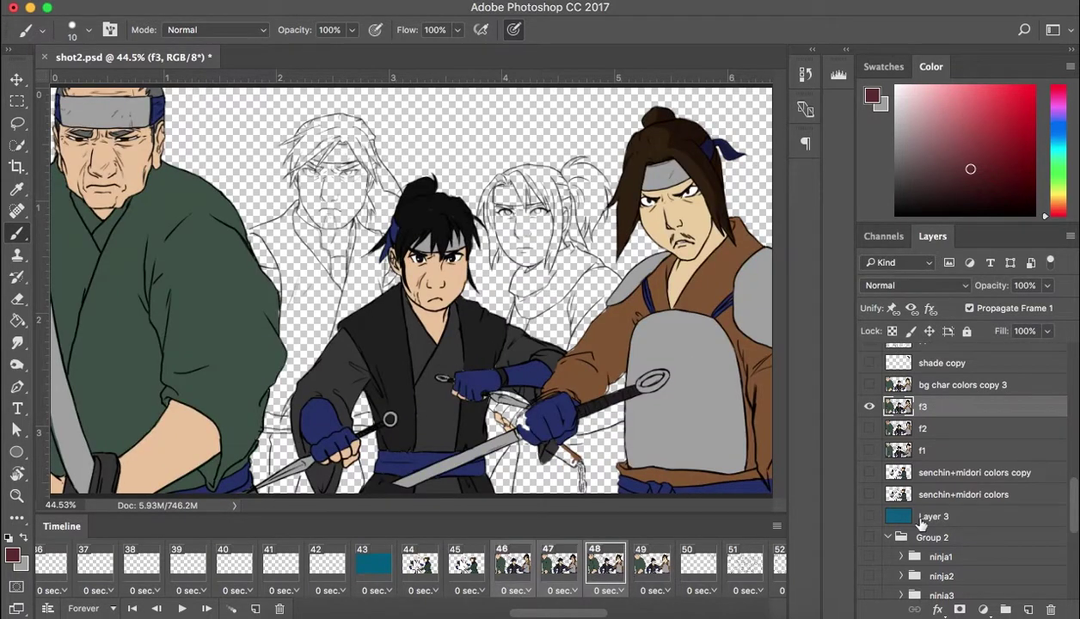
{"action": "left_click", "coordinate": [870, 494]}
{"action": "left_click", "coordinate": [612, 567]}
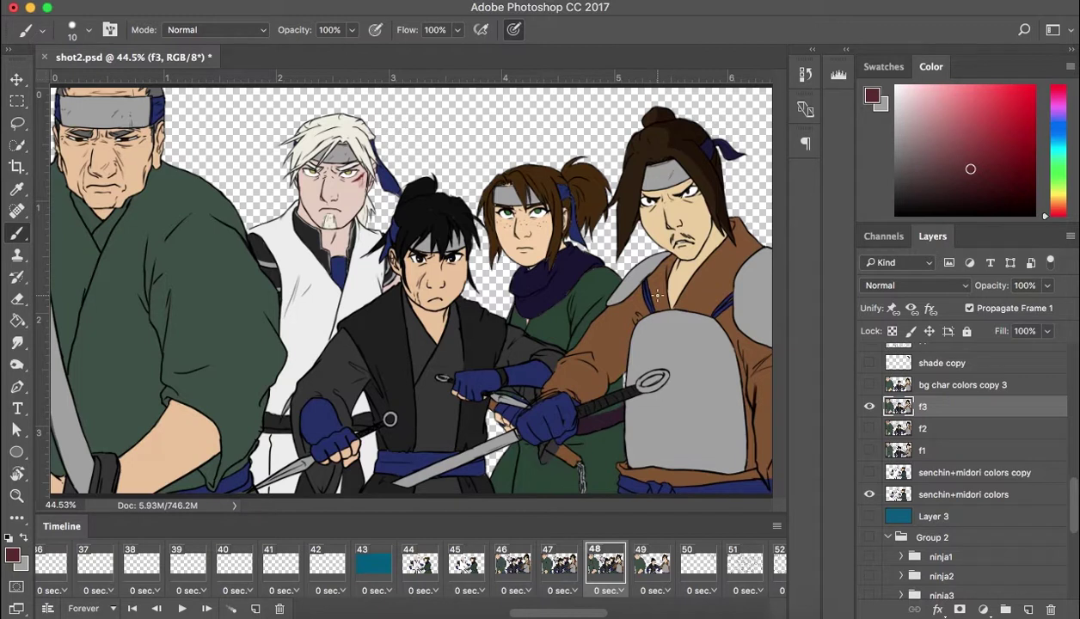
Flip back and forth through timeline frames 45 to 48 to review the motion with the background pair colored
{"action": "left_click", "coordinate": [467, 564]}
{"action": "left_click", "coordinate": [512, 564]}
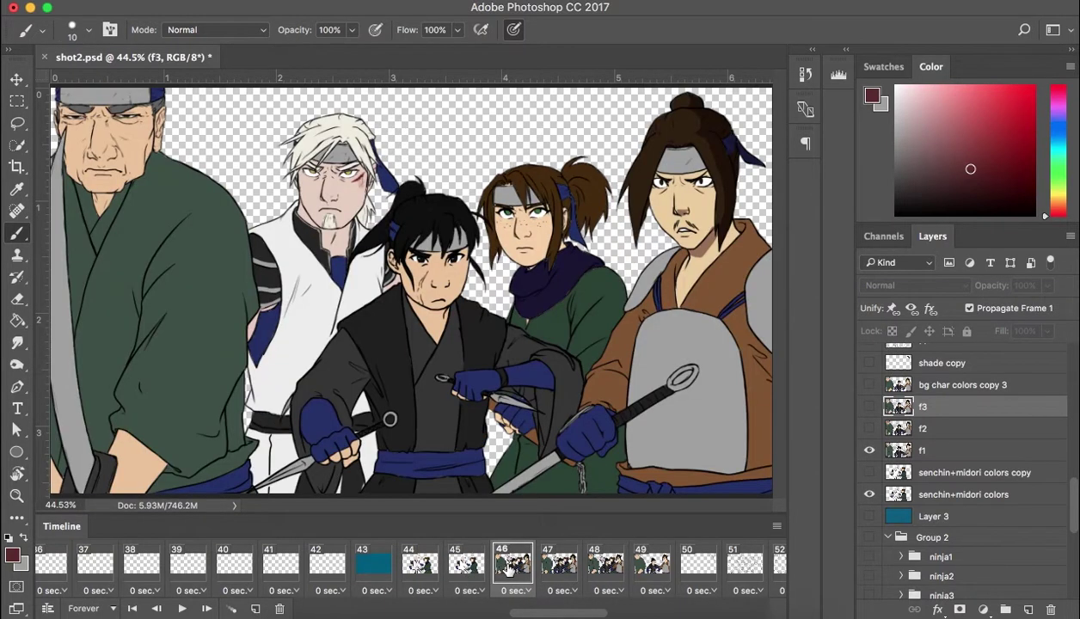
{"action": "left_click", "coordinate": [549, 564]}
{"action": "left_click", "coordinate": [588, 561]}
{"action": "left_click", "coordinate": [555, 561]}
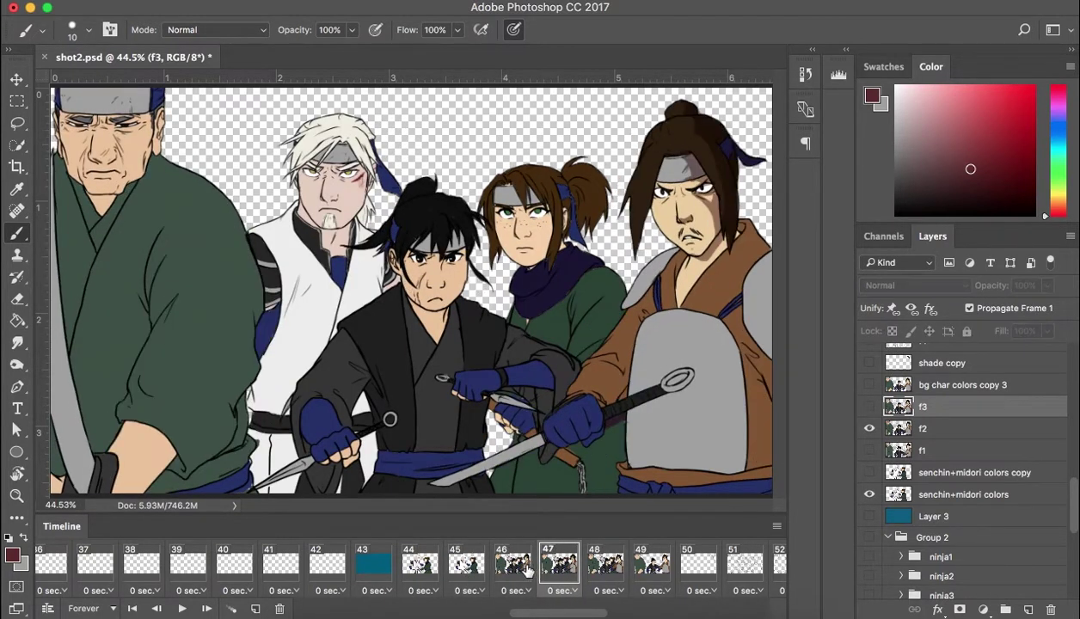
{"action": "left_click", "coordinate": [526, 566]}
{"action": "left_click", "coordinate": [545, 561]}
{"action": "left_click", "coordinate": [589, 564]}
{"action": "left_click", "coordinate": [549, 566]}
{"action": "left_click", "coordinate": [526, 568]}
{"action": "left_click", "coordinate": [564, 572]}
{"action": "left_click", "coordinate": [591, 568]}
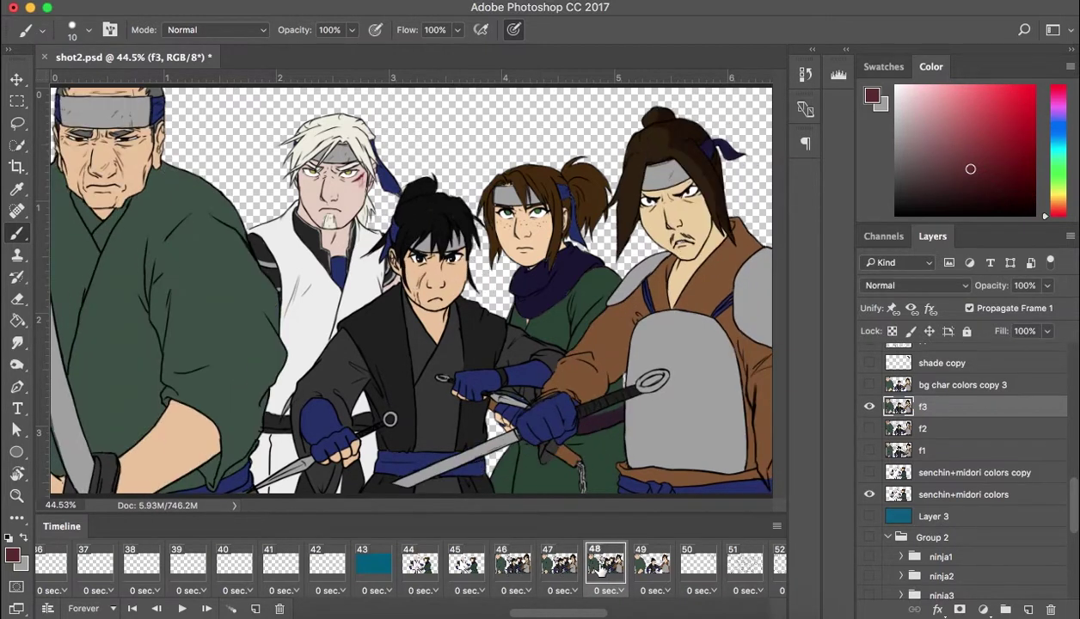
{"action": "left_click", "coordinate": [558, 568]}
{"action": "left_click", "coordinate": [515, 559]}
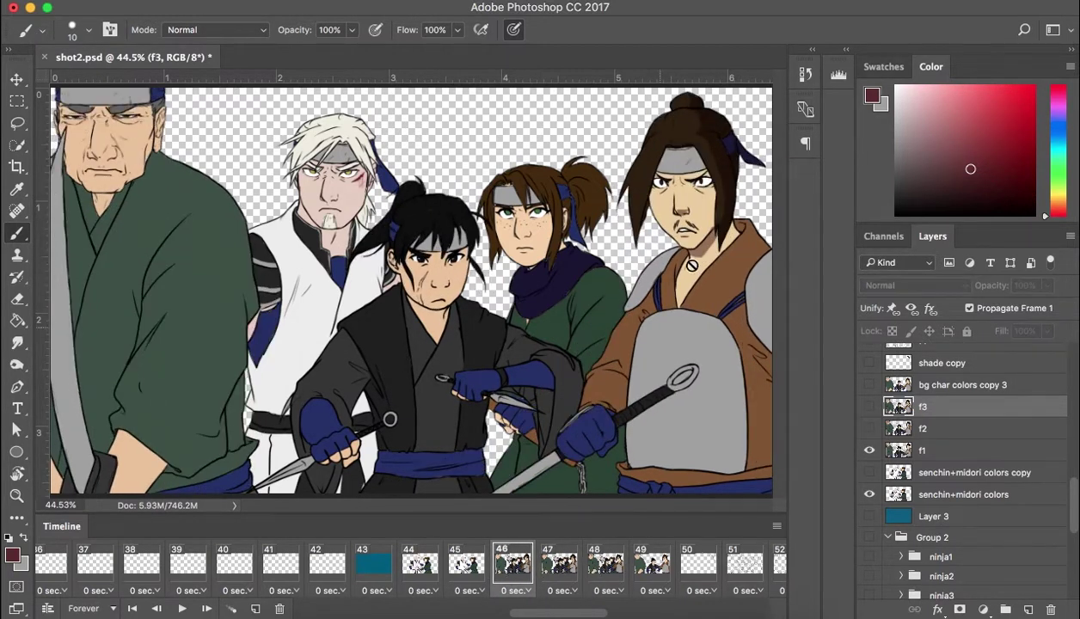
{"action": "left_click", "coordinate": [567, 557]}
{"action": "left_click", "coordinate": [598, 570]}
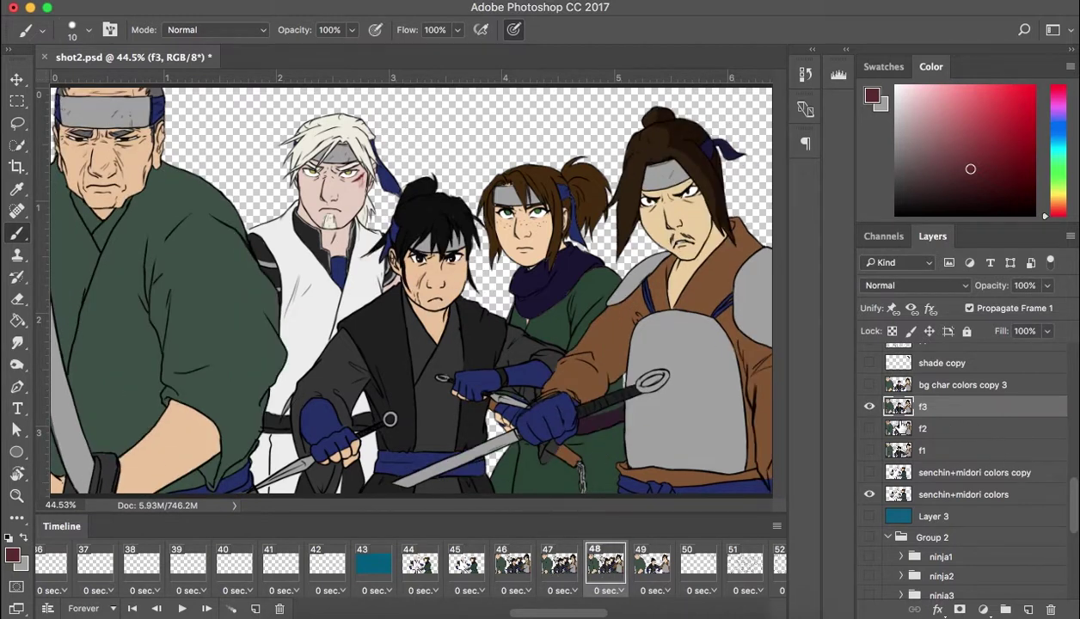
Hide the f3 layer in frame 48 and delete the whole timeline animation
{"action": "left_click", "coordinate": [869, 408]}
{"action": "left_click", "coordinate": [776, 527]}
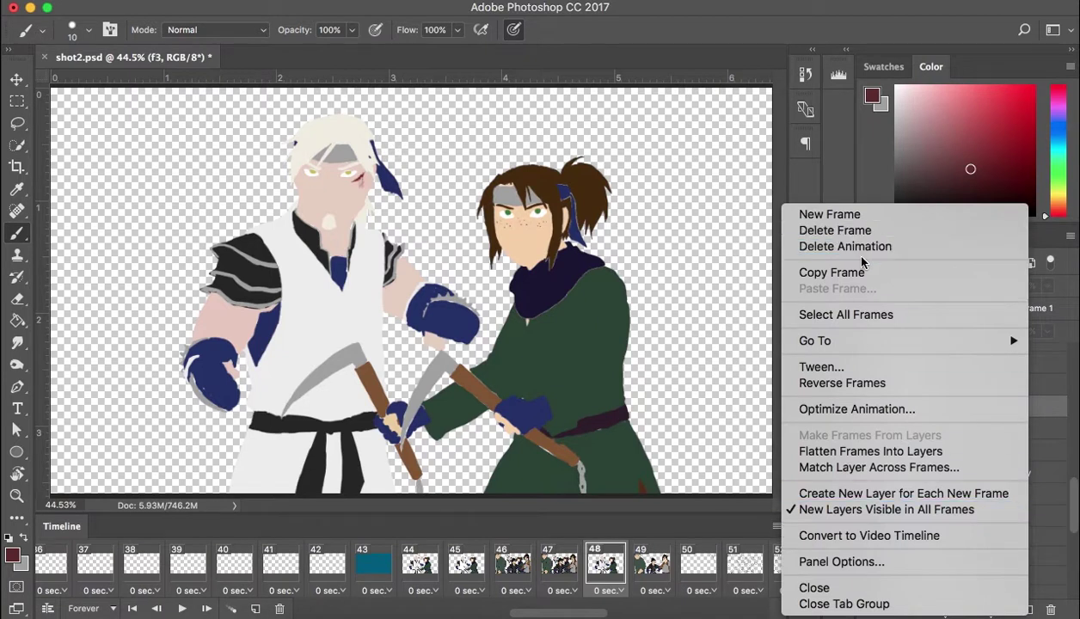
{"action": "key", "text": "Escape"}
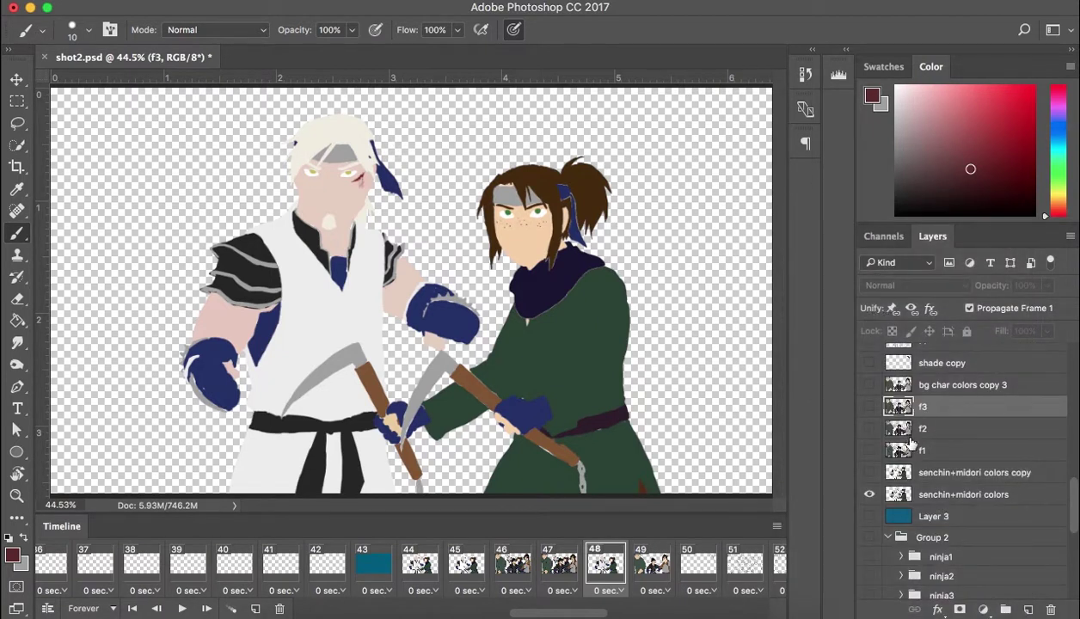
{"action": "left_click", "coordinate": [777, 527]}
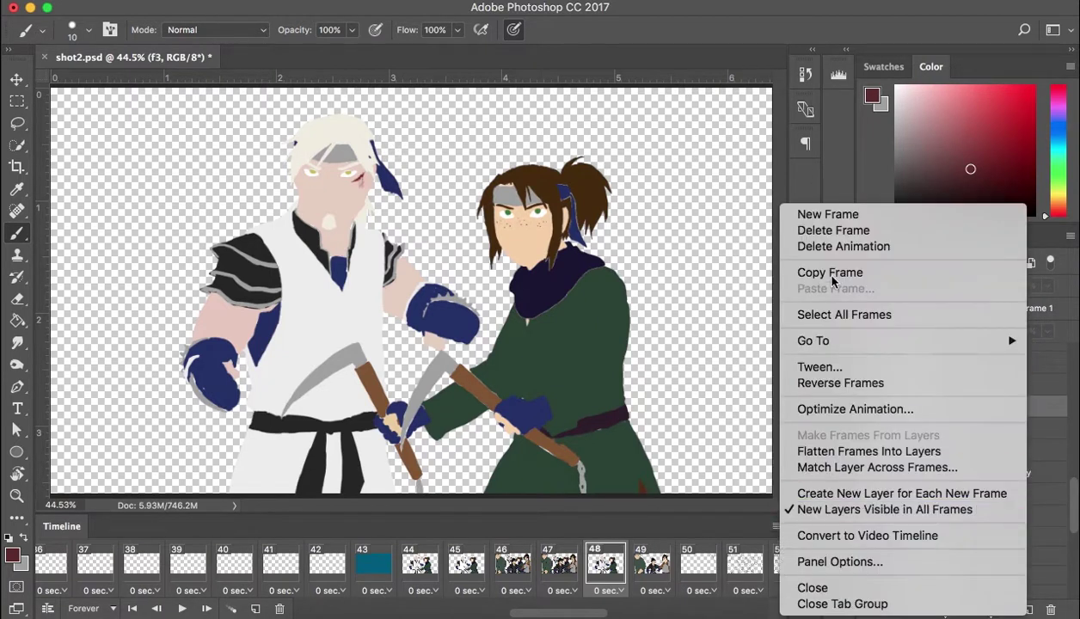
{"action": "left_click", "coordinate": [825, 247]}
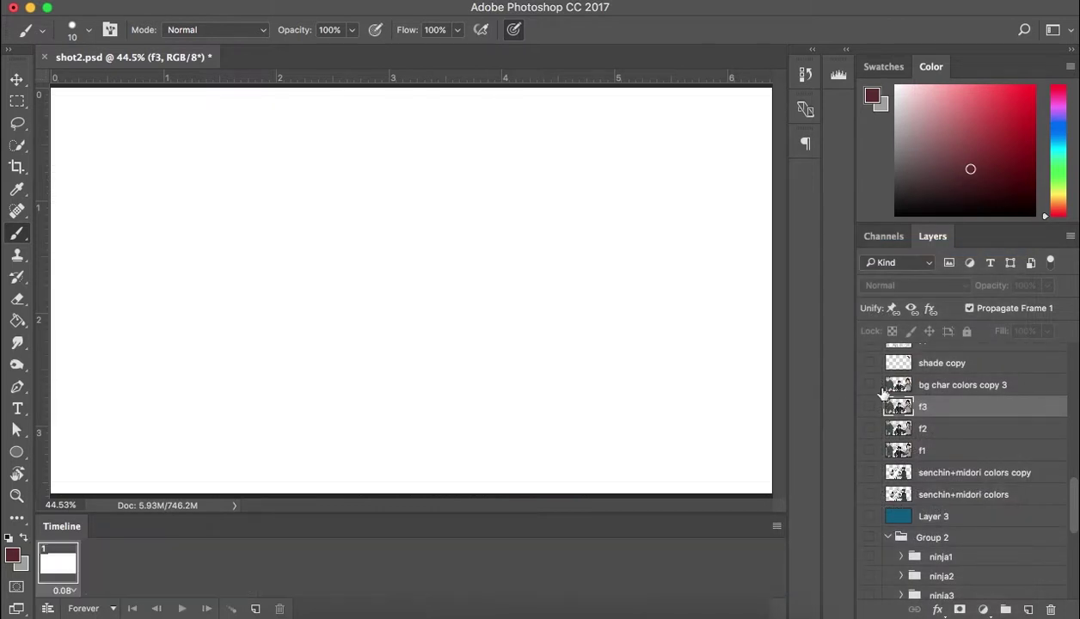
Show the shade copy, bg char colors copy 3, f4 and senchin+midori colors layers, with f4 selected
{"action": "scroll", "coordinate": [874, 396], "scroll_direction": "up", "scroll_amount": 3}
{"action": "left_click", "coordinate": [870, 441]}
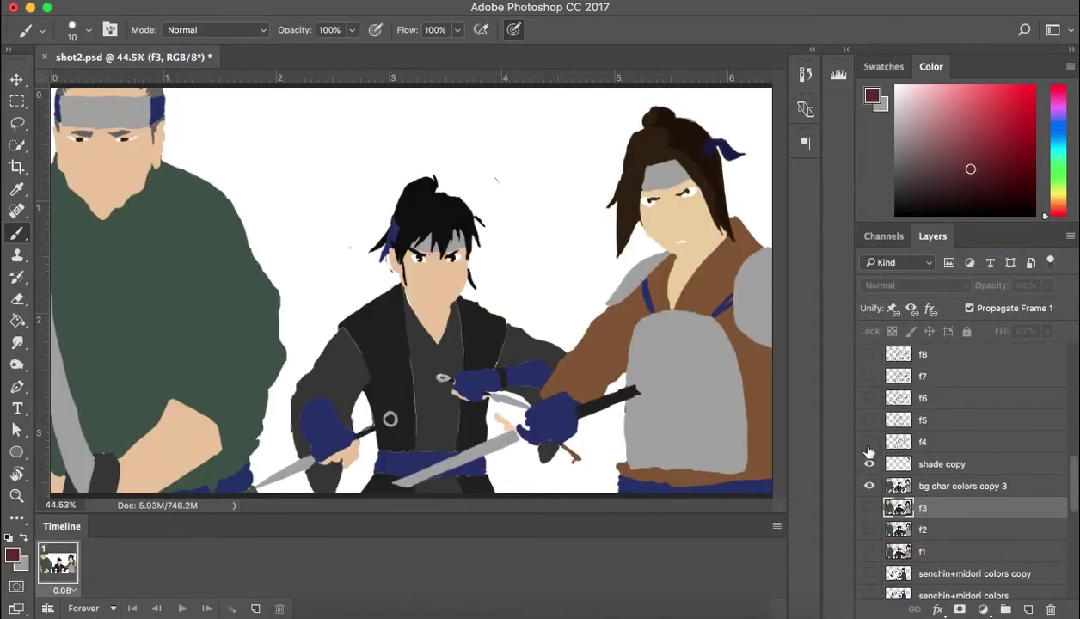
{"action": "scroll", "coordinate": [873, 509], "scroll_direction": "down", "scroll_amount": 2}
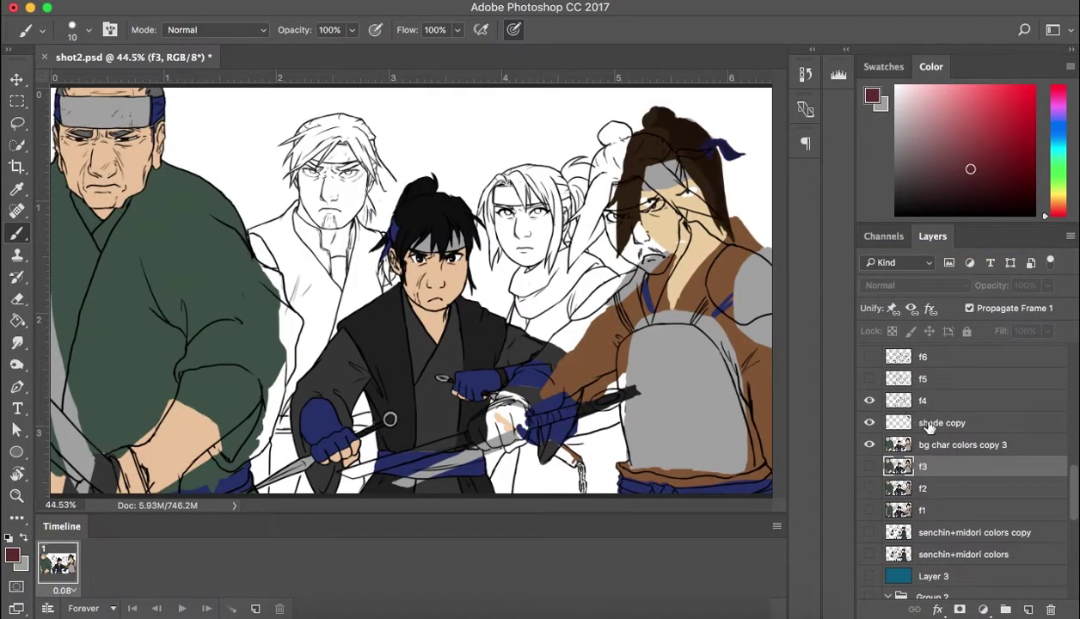
{"action": "left_click", "coordinate": [924, 402]}
{"action": "left_click", "coordinate": [868, 401]}
{"action": "left_click", "coordinate": [869, 402]}
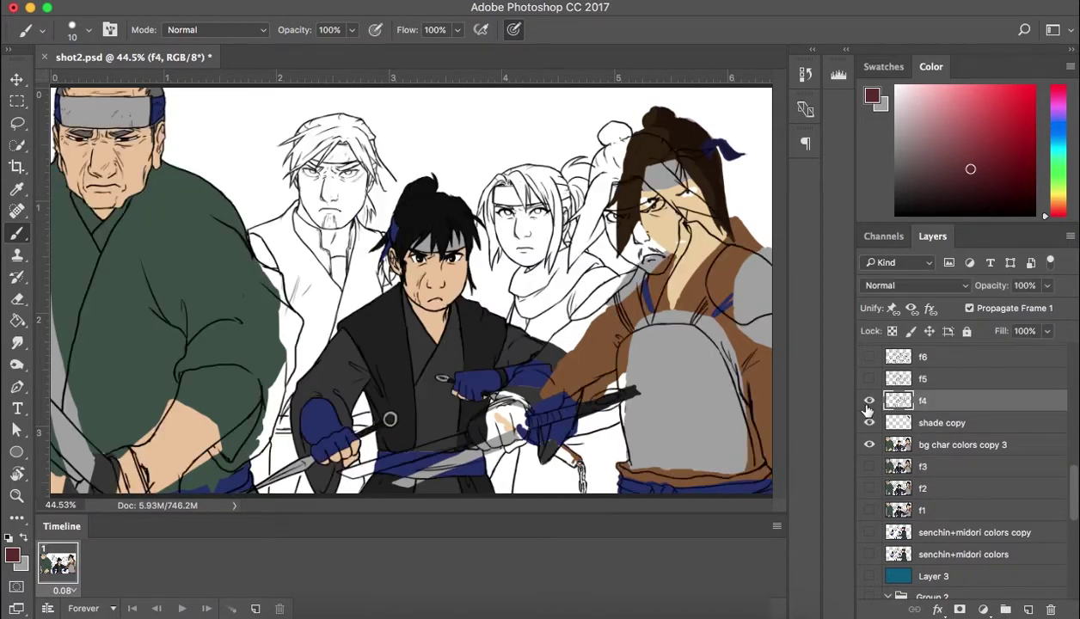
{"action": "left_click", "coordinate": [868, 401]}
{"action": "left_click", "coordinate": [868, 402]}
{"action": "left_click", "coordinate": [870, 555]}
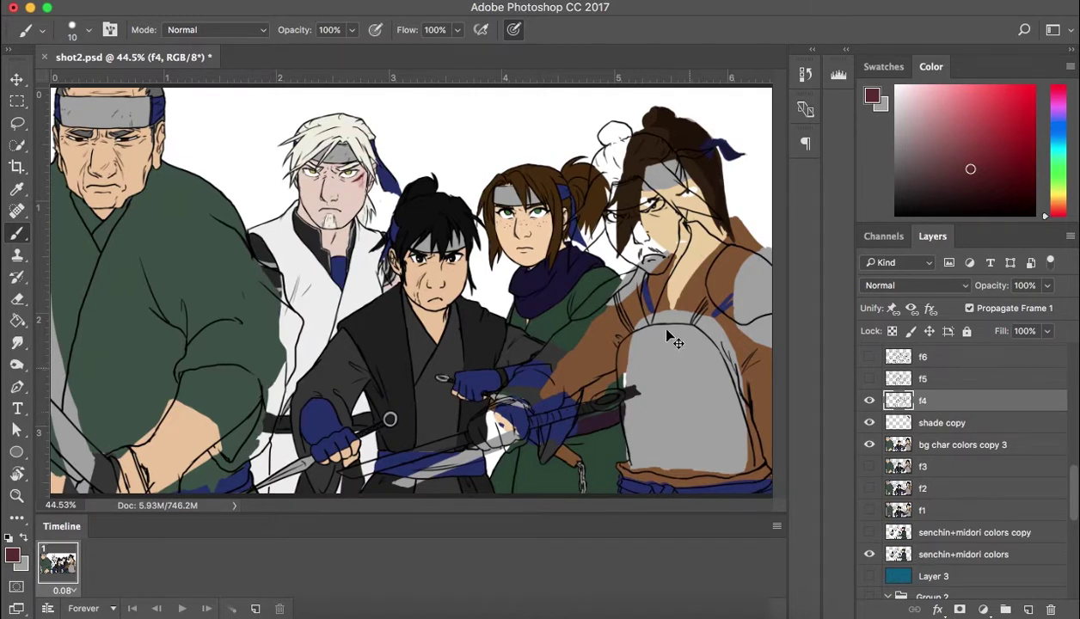
On bg char colors copy 3, erase the brown-robed man's old hair and headband-tail colors outside his f4 head outline, using a size 40 eraser
{"action": "key", "text": "super+plus"}
{"action": "key", "text": "super+plus"}
{"action": "scroll", "coordinate": [499, 350], "scroll_direction": "right", "scroll_amount": 5}
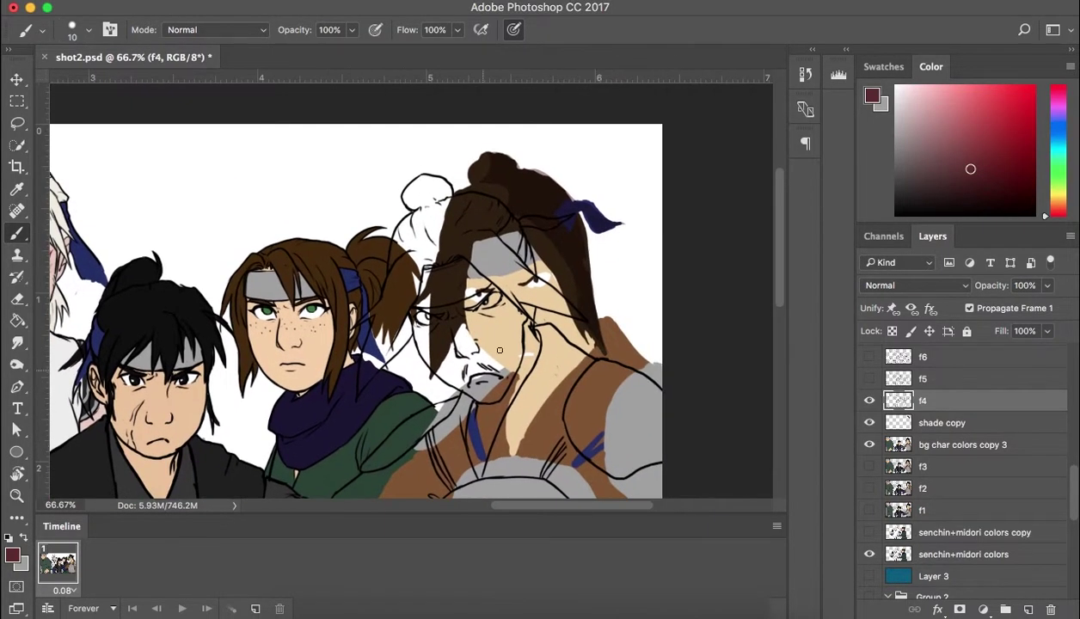
{"action": "key", "text": "e"}
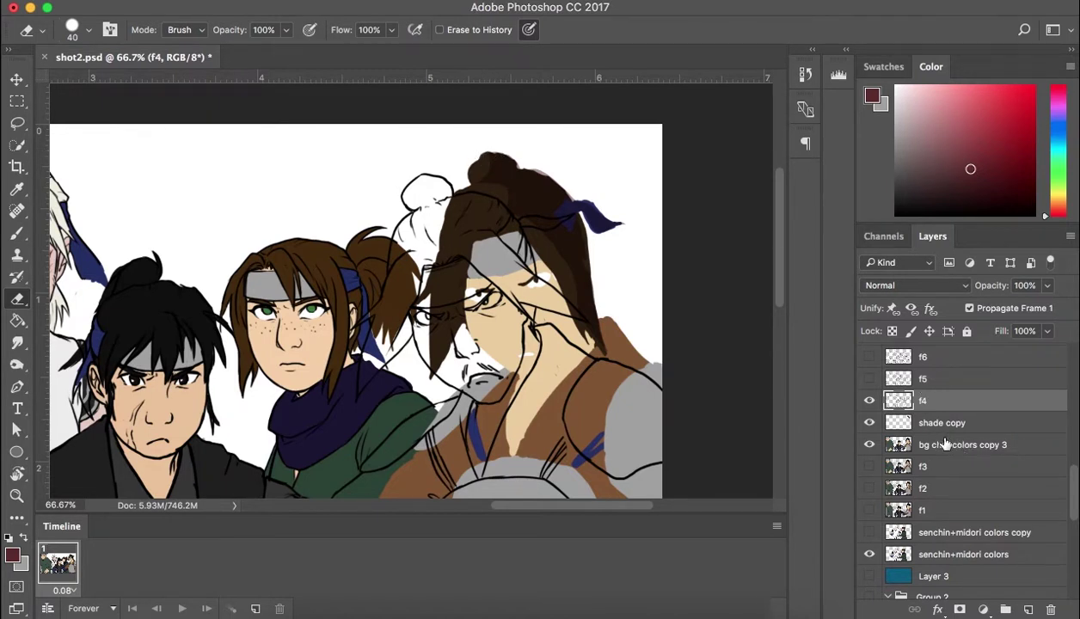
{"action": "left_click", "coordinate": [953, 453]}
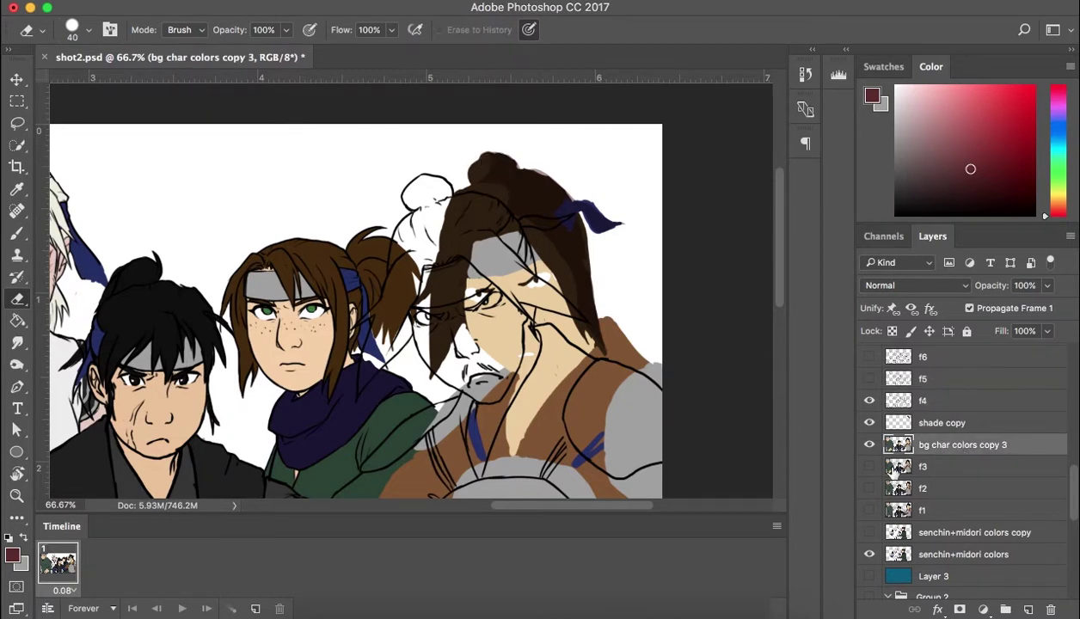
{"action": "left_click", "coordinate": [869, 487]}
{"action": "left_click", "coordinate": [869, 487]}
{"action": "left_click", "coordinate": [869, 466]}
{"action": "left_click", "coordinate": [869, 487]}
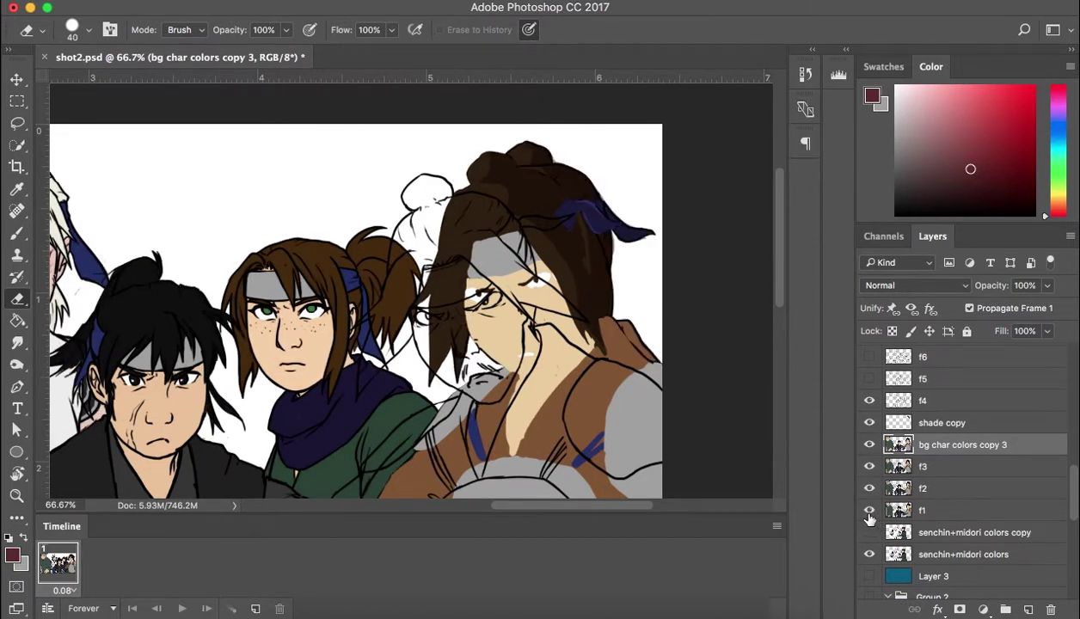
{"action": "left_click", "coordinate": [870, 510]}
{"action": "left_click", "coordinate": [869, 487]}
{"action": "left_click", "coordinate": [869, 467]}
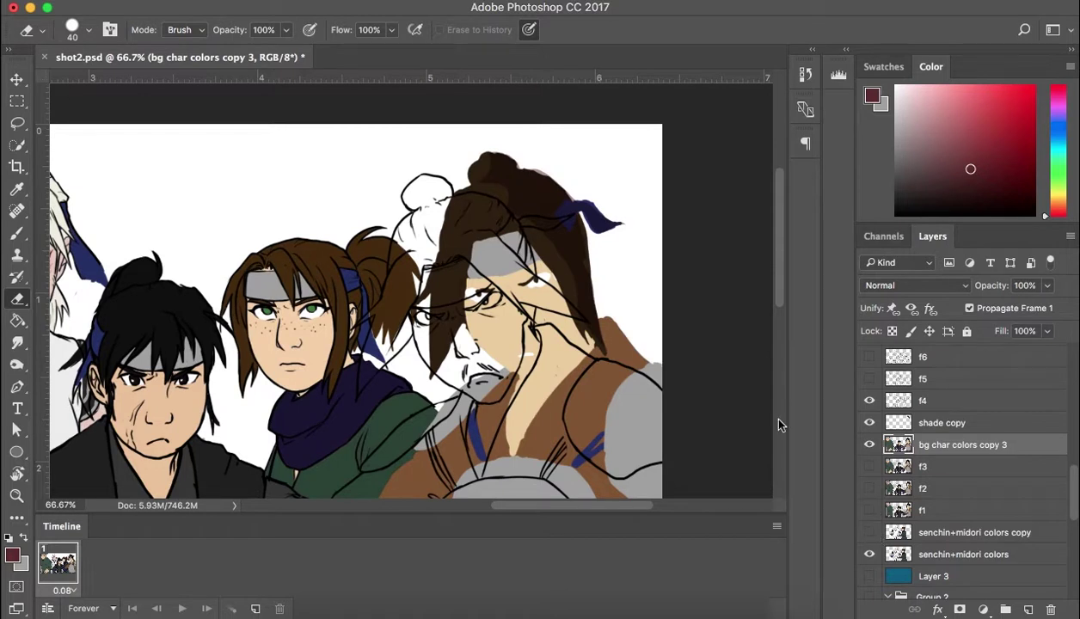
{"action": "mouse_move", "coordinate": [483, 174]}
{"action": "left_mouse_down"}
{"action": "mouse_move", "coordinate": [542, 178]}
{"action": "mouse_move", "coordinate": [482, 150]}
{"action": "mouse_move", "coordinate": [477, 164]}
{"action": "mouse_move", "coordinate": [496, 166]}
{"action": "mouse_move", "coordinate": [474, 176]}
{"action": "mouse_move", "coordinate": [504, 179]}
{"action": "mouse_move", "coordinate": [469, 184]}
{"action": "mouse_move", "coordinate": [519, 204]}
{"action": "mouse_move", "coordinate": [494, 181]}
{"action": "mouse_move", "coordinate": [543, 212]}
{"action": "mouse_move", "coordinate": [560, 179]}
{"action": "mouse_move", "coordinate": [515, 170]}
{"action": "mouse_move", "coordinate": [576, 199]}
{"action": "mouse_move", "coordinate": [603, 346]}
{"action": "mouse_move", "coordinate": [656, 363]}
{"action": "mouse_move", "coordinate": [672, 388]}
{"action": "mouse_move", "coordinate": [546, 299]}
{"action": "mouse_move", "coordinate": [532, 234]}
{"action": "mouse_move", "coordinate": [554, 276]}
{"action": "mouse_move", "coordinate": [567, 269]}
{"action": "mouse_move", "coordinate": [575, 230]}
{"action": "mouse_move", "coordinate": [598, 264]}
{"action": "mouse_move", "coordinate": [608, 227]}
{"action": "mouse_move", "coordinate": [579, 276]}
{"action": "mouse_move", "coordinate": [596, 317]}
{"action": "left_mouse_up"}
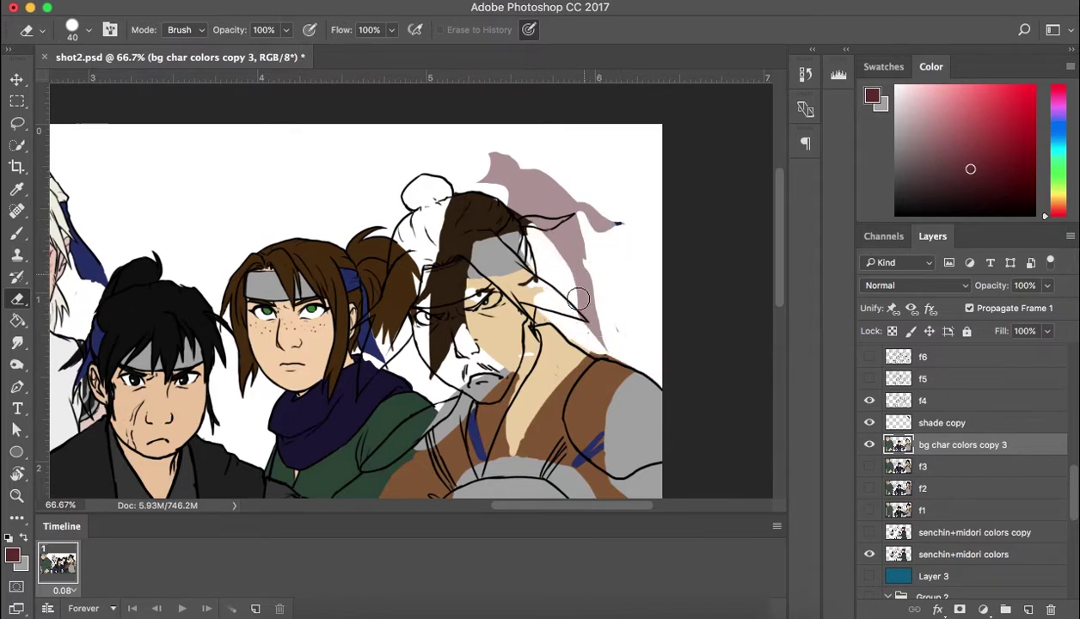
Sample the dark brown hair color and paint the brown-robed man's hair and bun inside the f4 lines with a size 30 brush
{"action": "key", "text": "i"}
{"action": "left_click", "coordinate": [457, 228]}
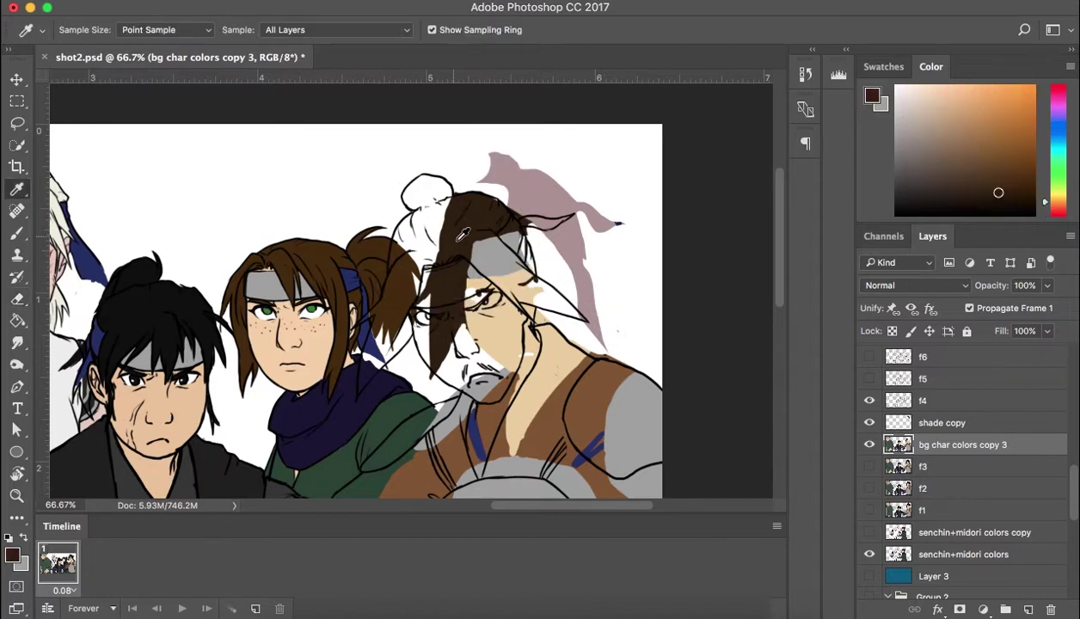
{"action": "key", "text": "b"}
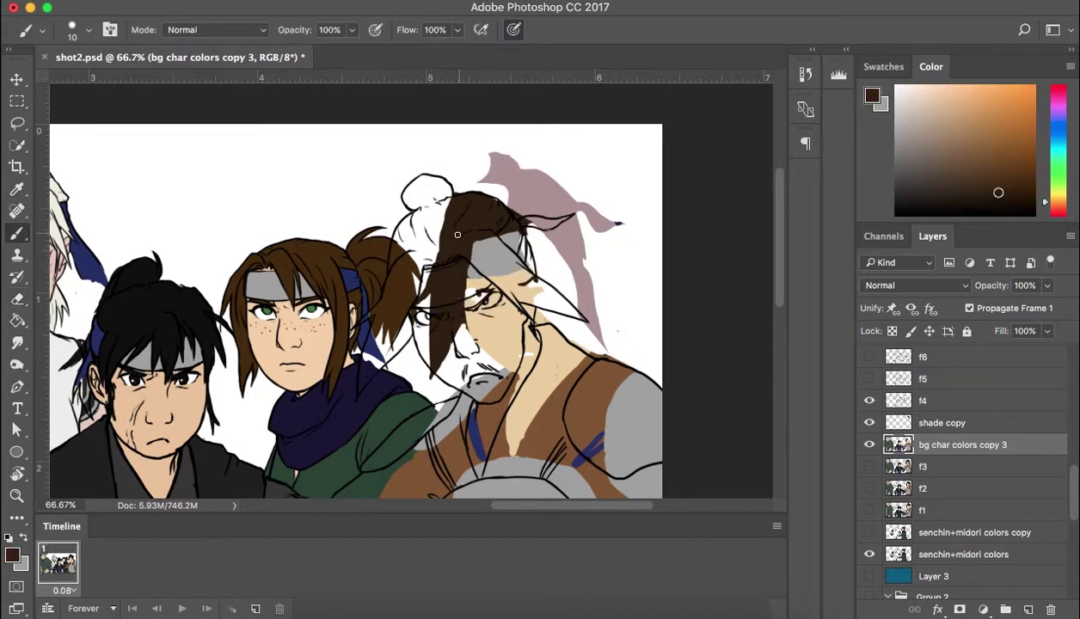
{"action": "key", "text": "bracketright"}
{"action": "key", "text": "bracketright"}
{"action": "mouse_move", "coordinate": [440, 204]}
{"action": "left_mouse_down"}
{"action": "mouse_move", "coordinate": [420, 240]}
{"action": "mouse_move", "coordinate": [446, 232]}
{"action": "mouse_move", "coordinate": [412, 234]}
{"action": "mouse_move", "coordinate": [402, 262]}
{"action": "mouse_move", "coordinate": [443, 218]}
{"action": "mouse_move", "coordinate": [431, 194]}
{"action": "left_mouse_up"}
Lasso the long hair lock across the brown-robed man's headband and cheek, fill it with the dark brown, and deselect
{"action": "key", "text": "l"}
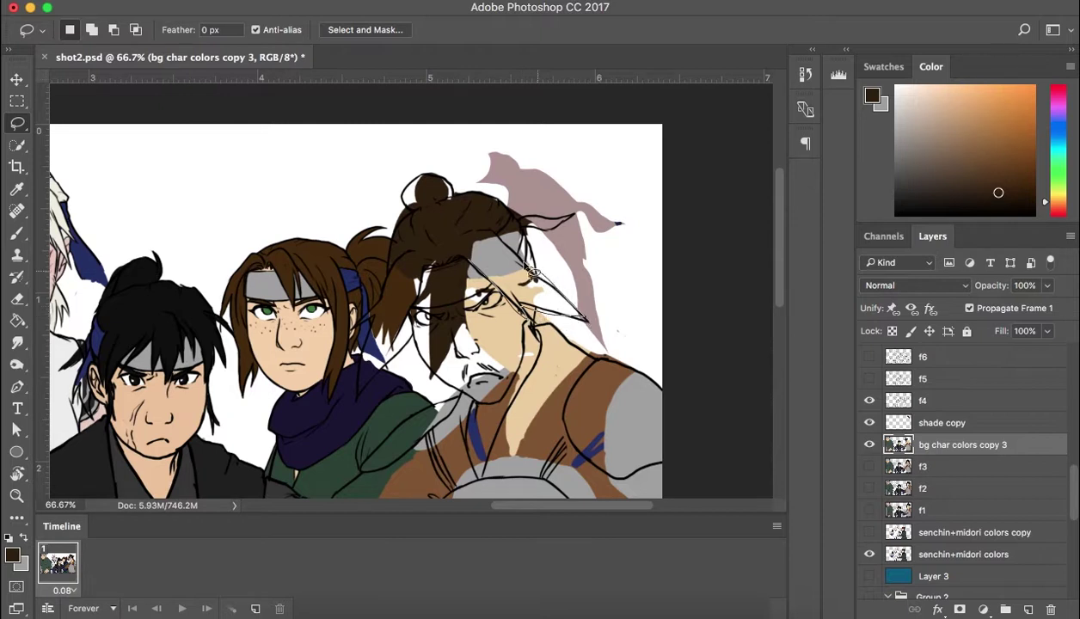
{"action": "left_click", "coordinate": [18, 320]}
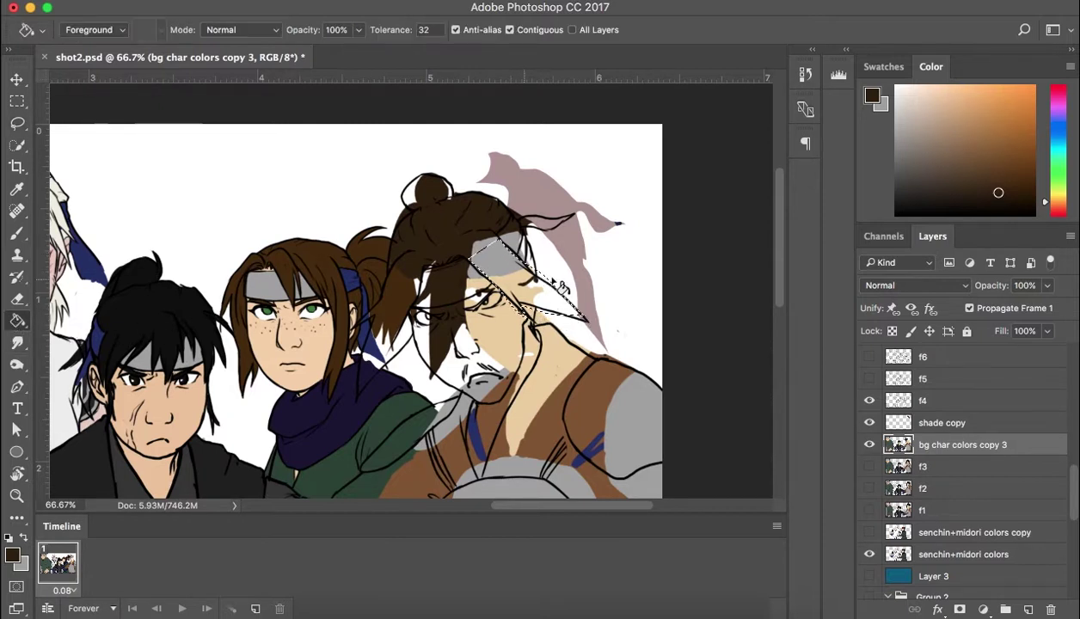
{"action": "left_click", "coordinate": [574, 316]}
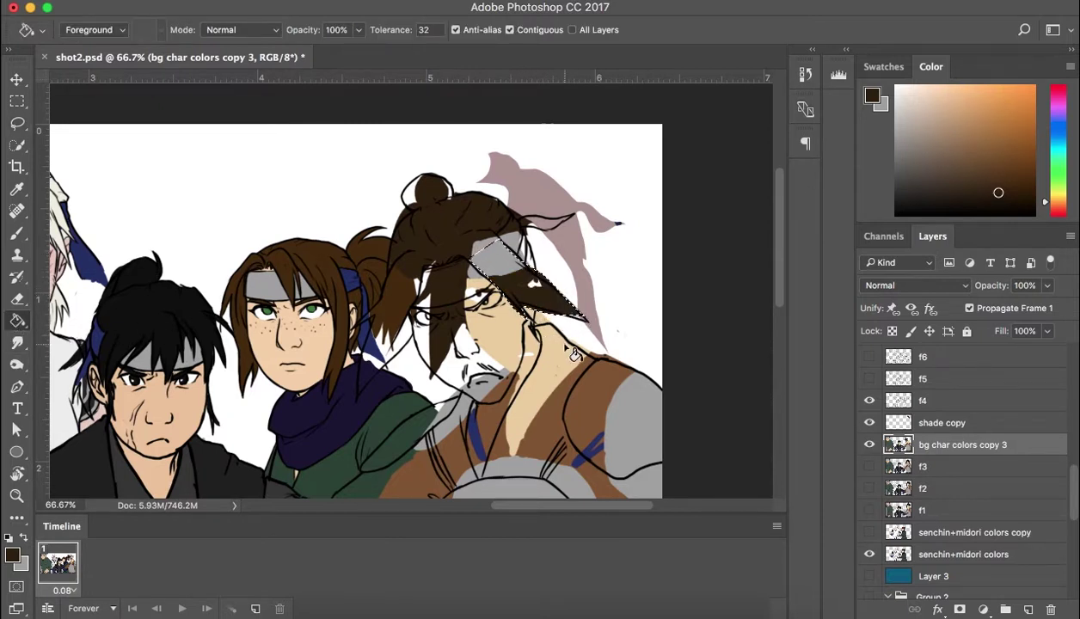
{"action": "left_click", "coordinate": [503, 254]}
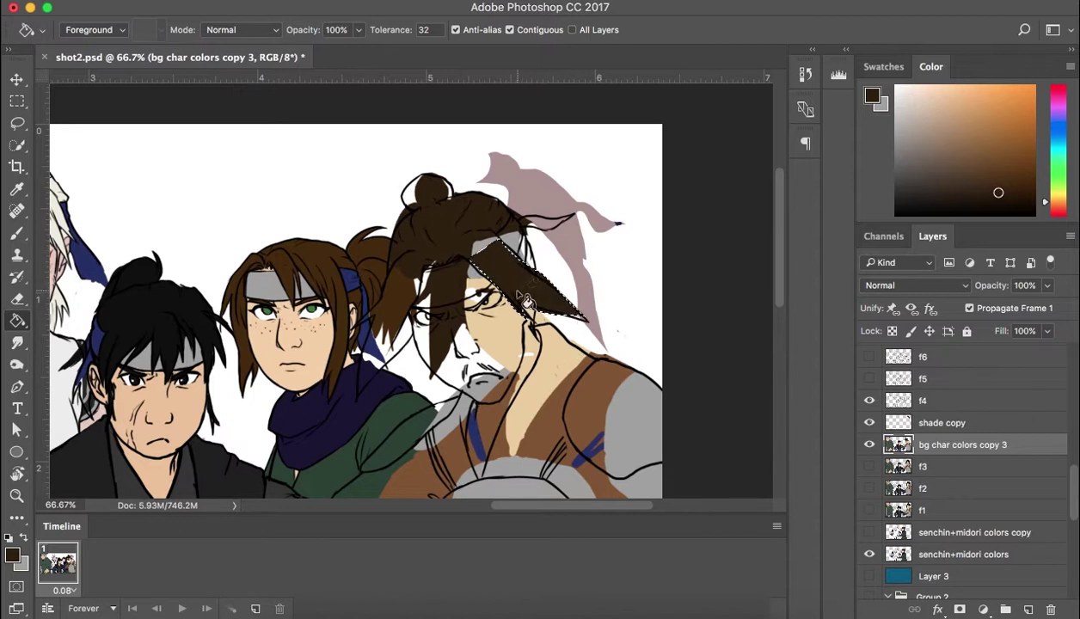
{"action": "key", "text": "super+d"}
{"action": "key", "text": "e"}
{"action": "mouse_move", "coordinate": [468, 198]}
{"action": "left_mouse_down"}
{"action": "mouse_move", "coordinate": [444, 164]}
{"action": "mouse_move", "coordinate": [434, 188]}
{"action": "left_mouse_up"}
{"action": "key", "text": "super+z"}
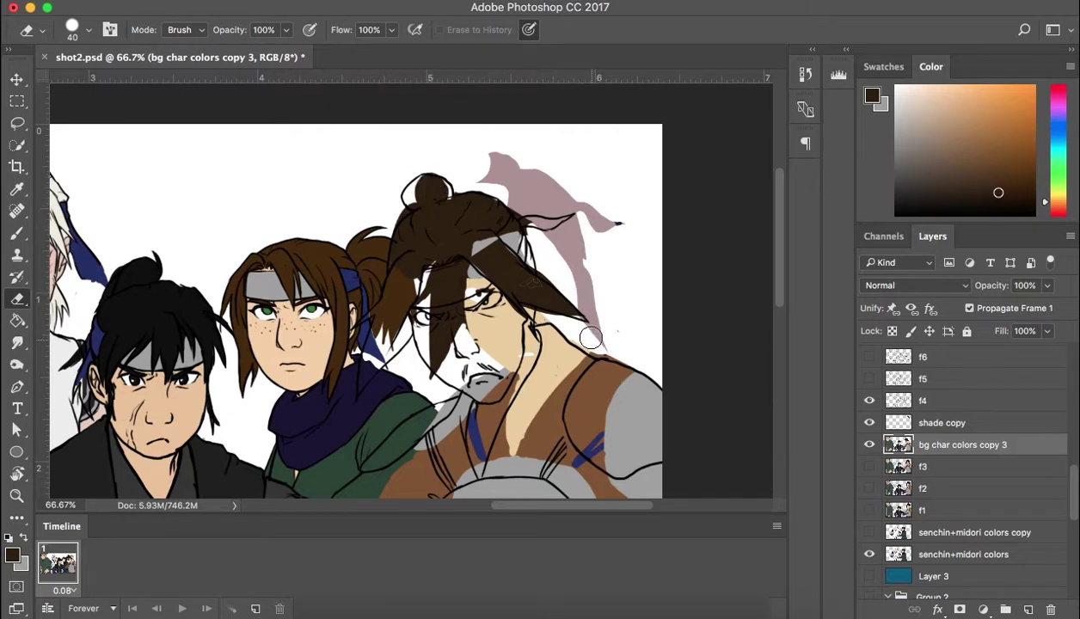
Paint the gap in the brown-robed man's front hair dark brown and cover his face with the sampled skin tone, using a size 30 brush
{"action": "key", "text": "b"}
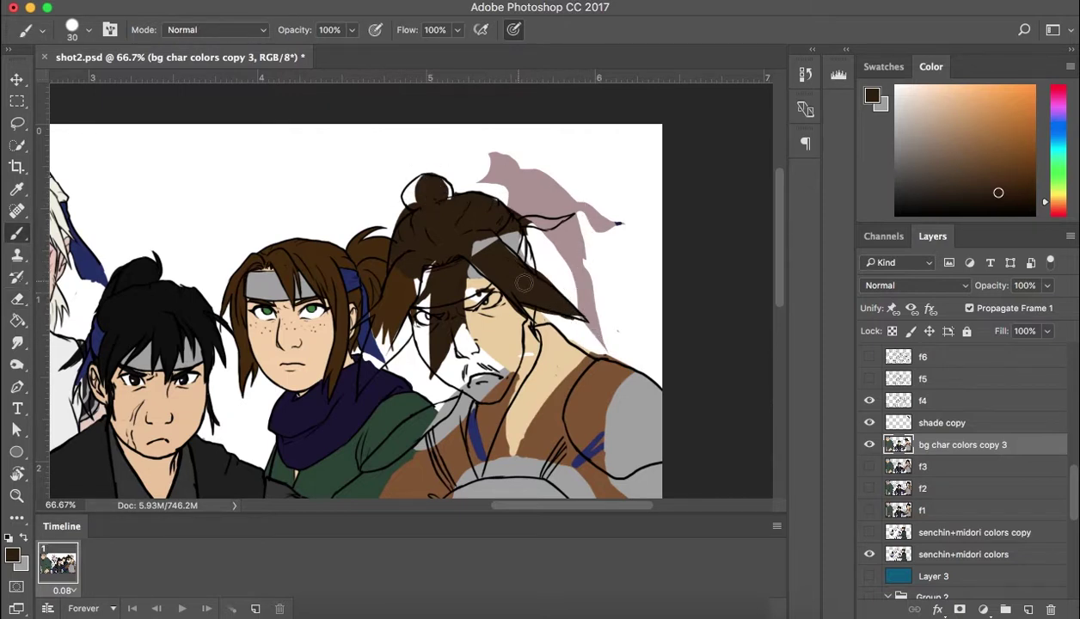
{"action": "mouse_move", "coordinate": [502, 245]}
{"action": "left_mouse_down"}
{"action": "mouse_move", "coordinate": [471, 237]}
{"action": "mouse_move", "coordinate": [486, 239]}
{"action": "left_mouse_up"}
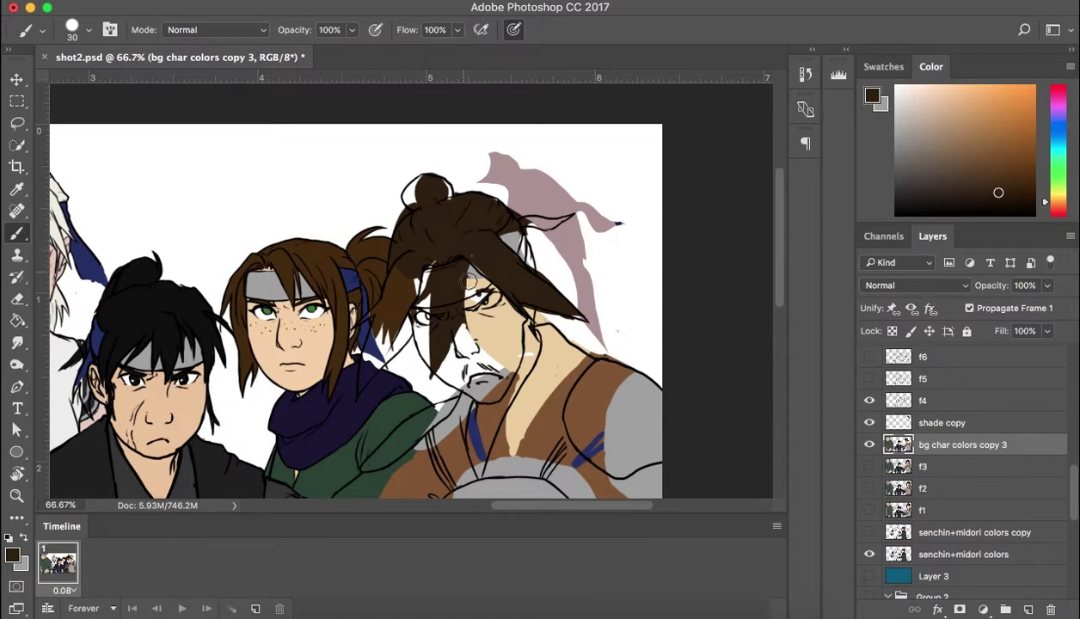
{"action": "left_click", "coordinate": [497, 350], "text": "alt"}
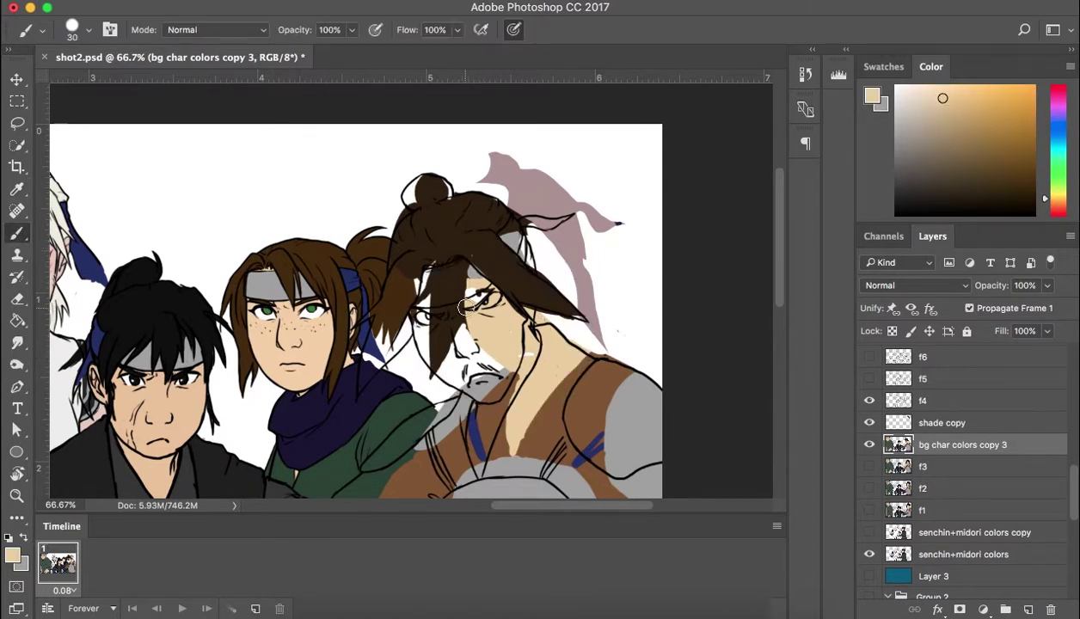
{"action": "mouse_move", "coordinate": [475, 299]}
{"action": "left_mouse_down"}
{"action": "mouse_move", "coordinate": [434, 323]}
{"action": "mouse_move", "coordinate": [447, 351]}
{"action": "mouse_move", "coordinate": [495, 385]}
{"action": "mouse_move", "coordinate": [507, 355]}
{"action": "mouse_move", "coordinate": [477, 395]}
{"action": "mouse_move", "coordinate": [421, 320]}
{"action": "left_mouse_up"}
{"action": "mouse_move", "coordinate": [433, 367]}
{"action": "left_mouse_down"}
{"action": "mouse_move", "coordinate": [483, 375]}
{"action": "mouse_move", "coordinate": [469, 366]}
{"action": "left_mouse_up"}
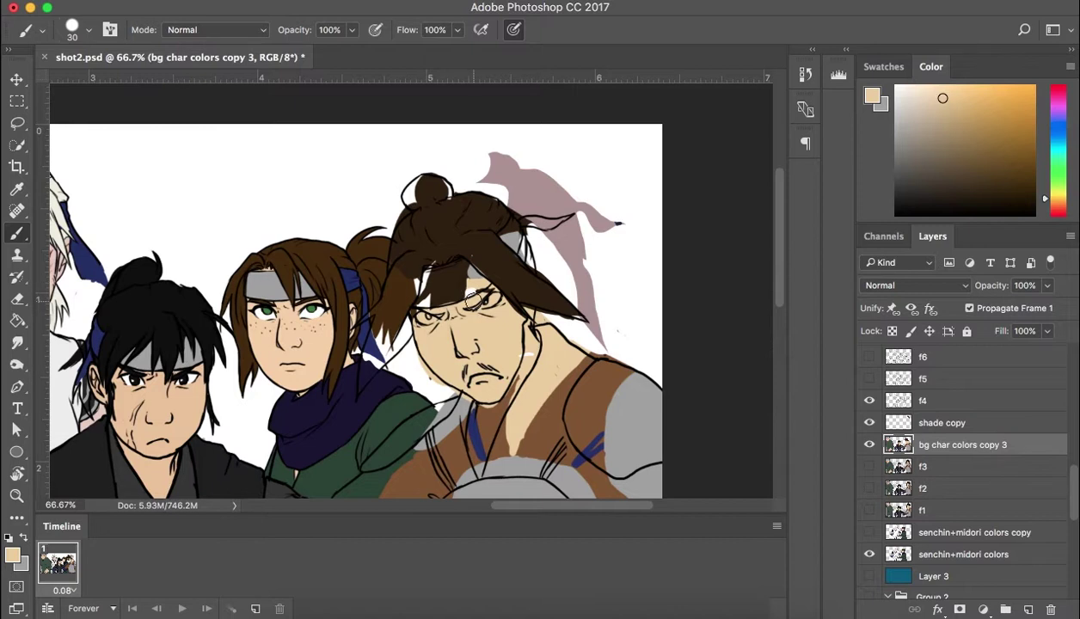
Try to lasso the brown-robed man's sword arm colors and rotate and move them about 11.4° to fit the f4 lines
{"action": "left_click_drag", "start_coordinate": [548, 248], "coordinate": [577, 206]}
{"action": "left_click_drag", "start_coordinate": [542, 225], "coordinate": [540, 208]}
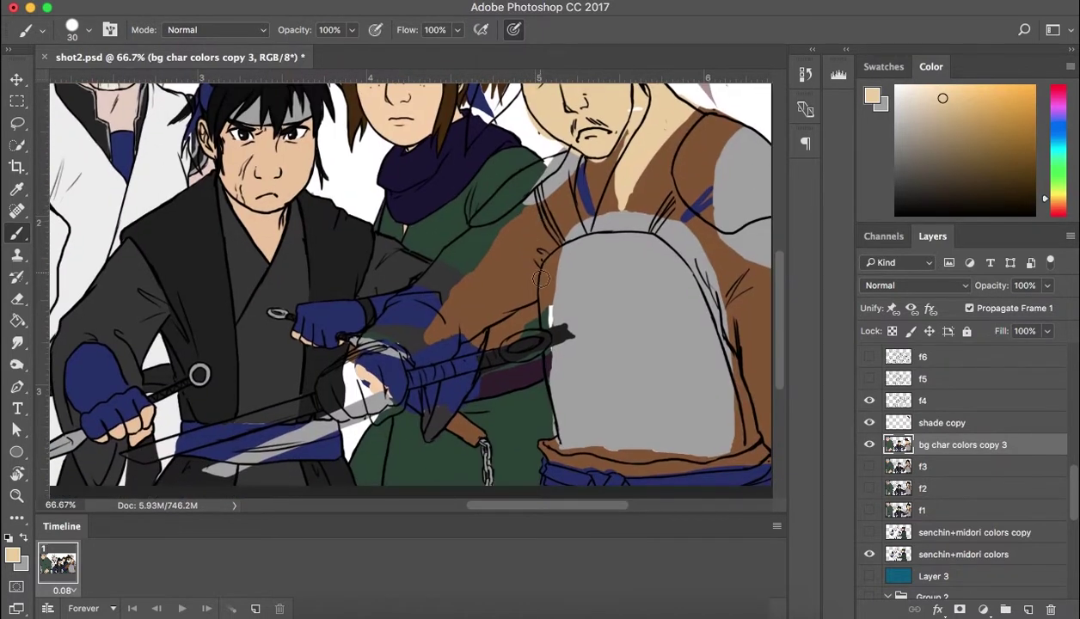
{"action": "key", "text": "l"}
{"action": "mouse_move", "coordinate": [509, 371]}
{"action": "left_mouse_down"}
{"action": "mouse_move", "coordinate": [554, 243]}
{"action": "mouse_move", "coordinate": [504, 200]}
{"action": "mouse_move", "coordinate": [401, 346]}
{"action": "mouse_move", "coordinate": [396, 395]}
{"action": "mouse_move", "coordinate": [512, 378]}
{"action": "left_mouse_up"}
{"action": "key", "text": "ctrl+t"}
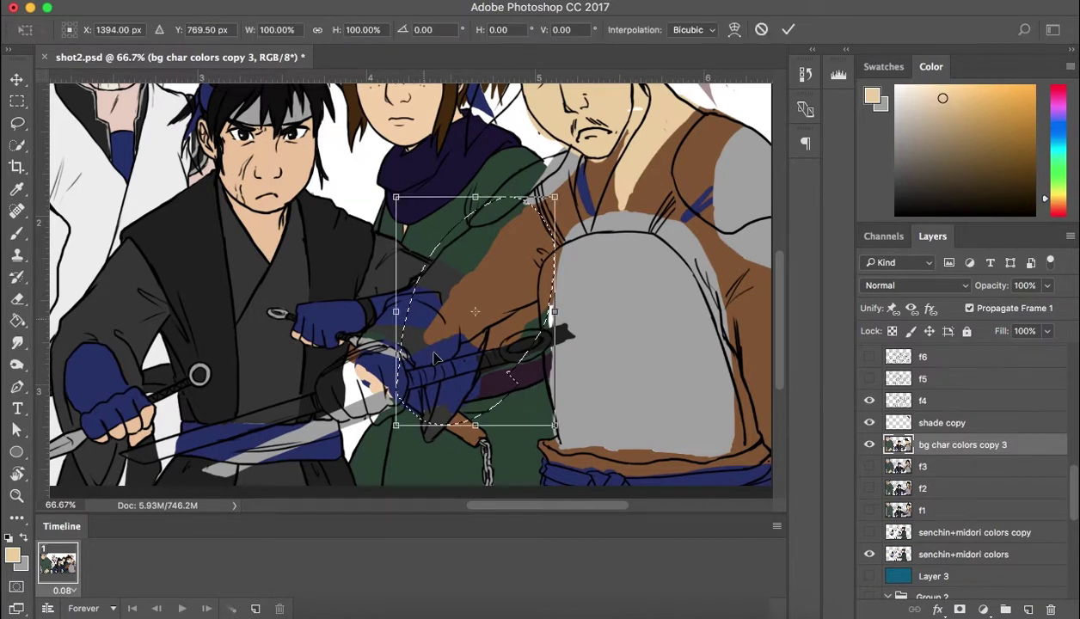
{"action": "left_click_drag", "start_coordinate": [572, 258], "coordinate": [580, 277]}
{"action": "mouse_move", "coordinate": [504, 301]}
{"action": "left_mouse_down"}
{"action": "mouse_move", "coordinate": [475, 249]}
{"action": "mouse_move", "coordinate": [427, 286]}
{"action": "mouse_move", "coordinate": [387, 256]}
{"action": "mouse_move", "coordinate": [525, 292]}
{"action": "mouse_move", "coordinate": [533, 249]}
{"action": "mouse_move", "coordinate": [508, 375]}
{"action": "mouse_move", "coordinate": [514, 275]}
{"action": "mouse_move", "coordinate": [361, 275]}
{"action": "mouse_move", "coordinate": [496, 289]}
{"action": "mouse_move", "coordinate": [542, 253]}
{"action": "mouse_move", "coordinate": [430, 221]}
{"action": "mouse_move", "coordinate": [507, 331]}
{"action": "mouse_move", "coordinate": [233, 241]}
{"action": "mouse_move", "coordinate": [550, 253]}
{"action": "mouse_move", "coordinate": [489, 286]}
{"action": "mouse_move", "coordinate": [499, 247]}
{"action": "left_mouse_up"}
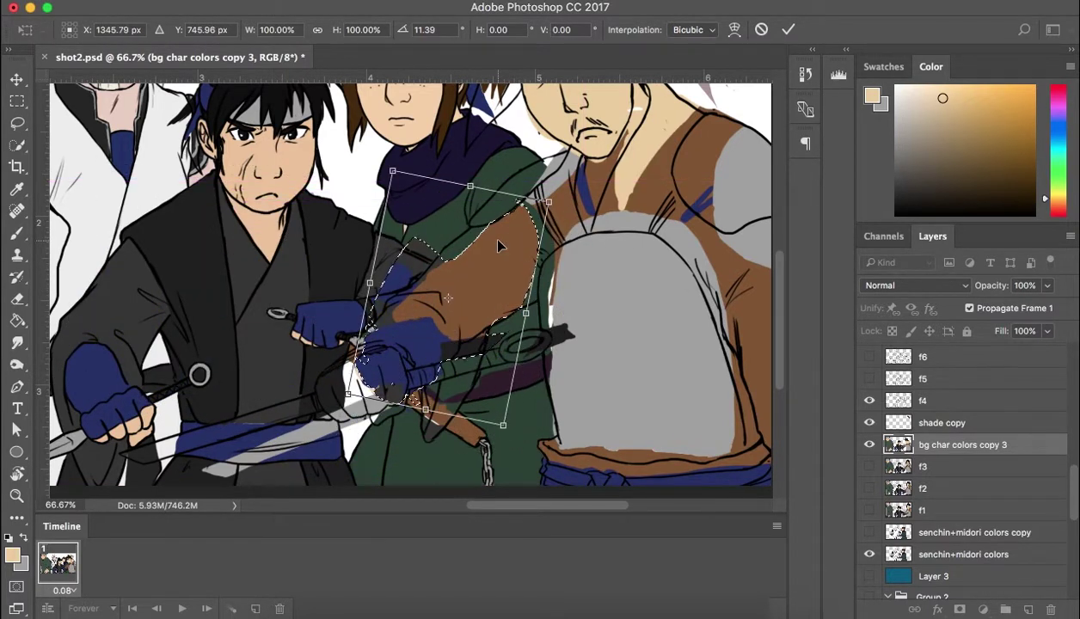
{"action": "key", "text": "Return"}
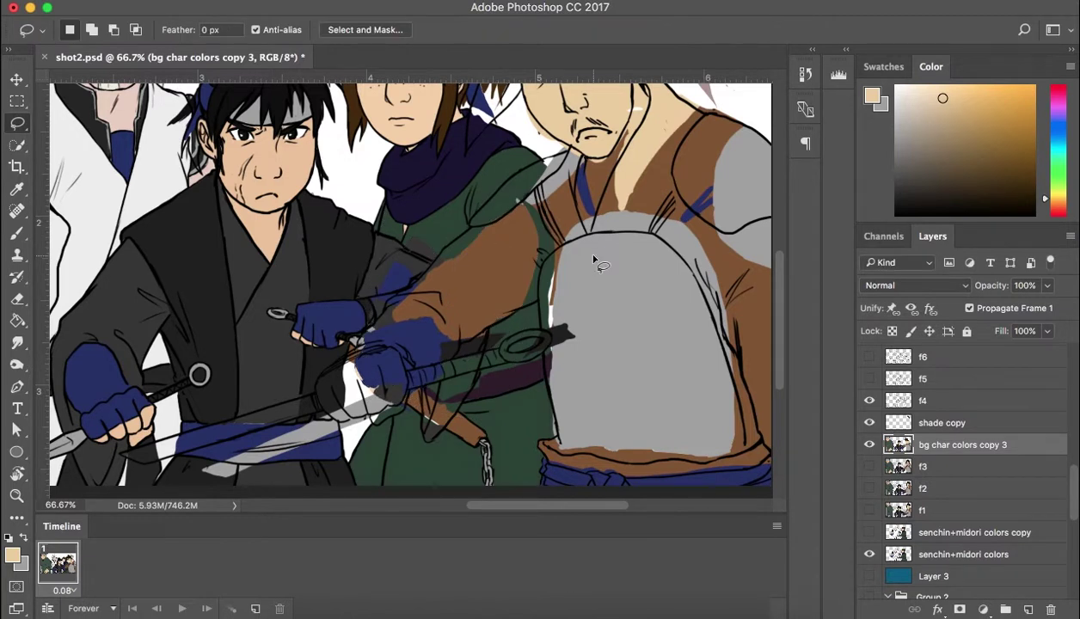
{"action": "key", "text": "super+alt+z"}
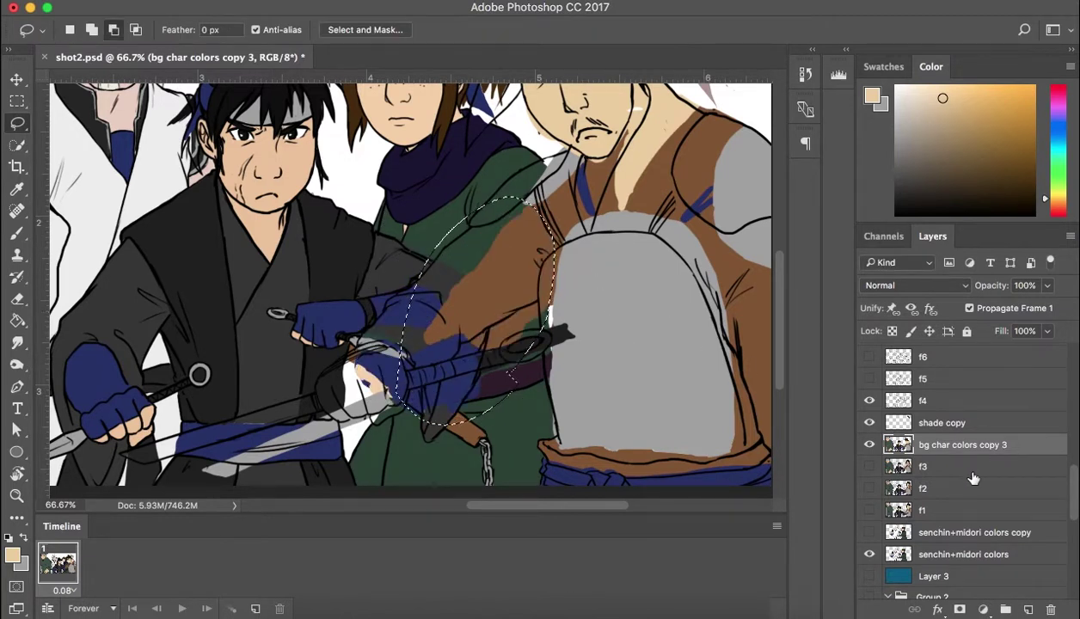
{"action": "left_click", "coordinate": [554, 354]}
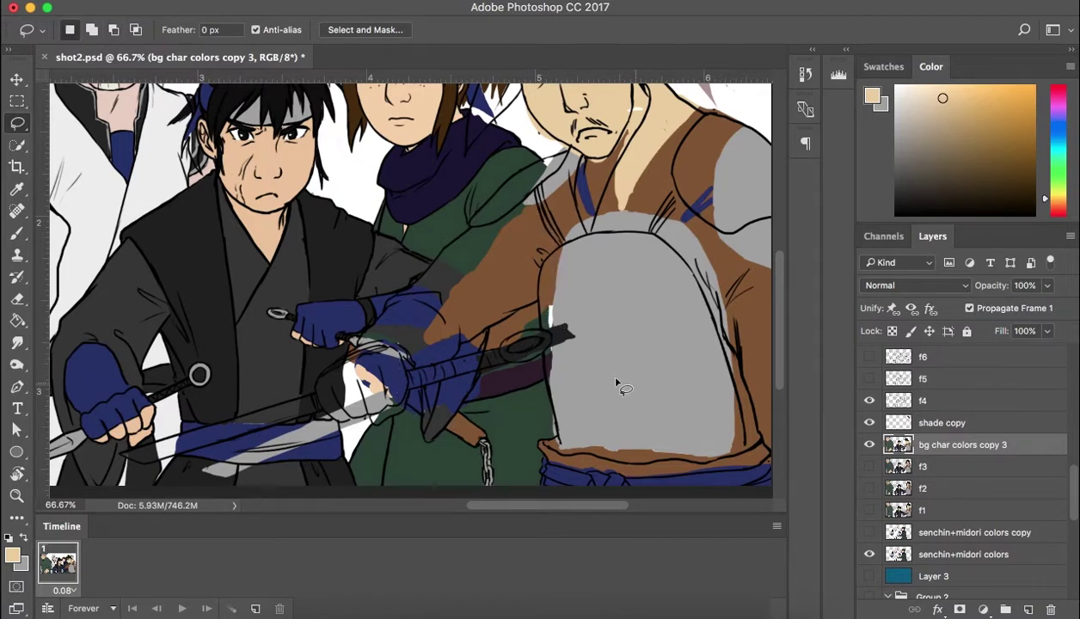
Erase old colors around the sword handle beside the breastplate, and paint the brown-robed man's neck and collar opening with the skin tone
{"action": "key", "text": "e"}
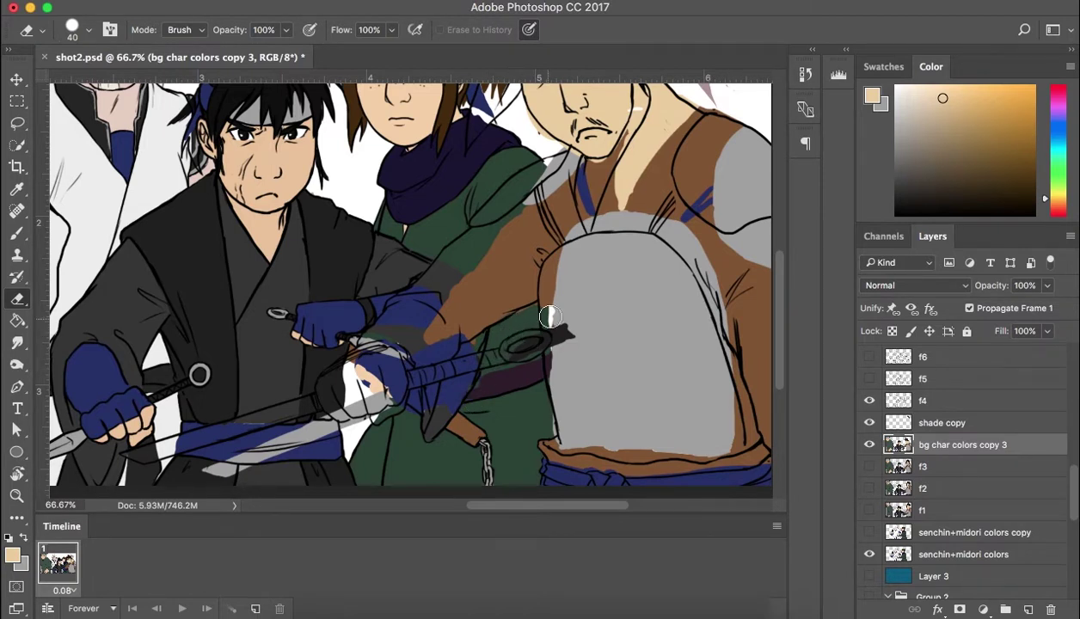
{"action": "left_click_drag", "start_coordinate": [525, 402], "coordinate": [369, 537]}
{"action": "scroll", "coordinate": [413, 430], "scroll_direction": "up", "scroll_amount": 5}
{"action": "key", "text": "i"}
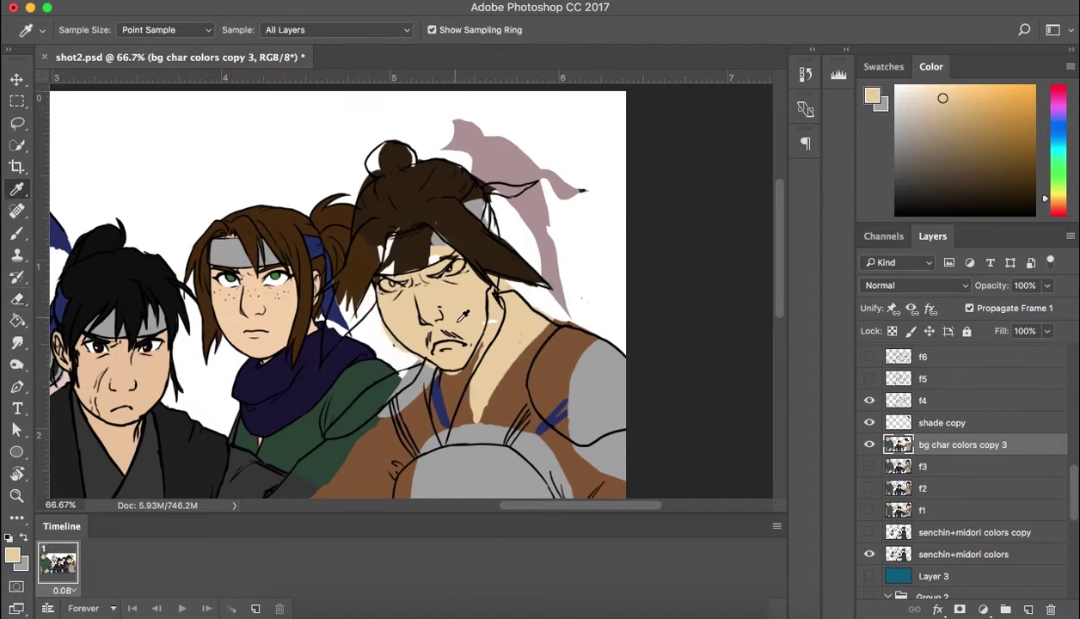
{"action": "key", "text": "b"}
{"action": "mouse_move", "coordinate": [482, 349]}
{"action": "left_mouse_down"}
{"action": "mouse_move", "coordinate": [449, 400]}
{"action": "mouse_move", "coordinate": [447, 419]}
{"action": "mouse_move", "coordinate": [467, 375]}
{"action": "mouse_move", "coordinate": [448, 440]}
{"action": "mouse_move", "coordinate": [442, 368]}
{"action": "mouse_move", "coordinate": [449, 396]}
{"action": "left_mouse_up"}
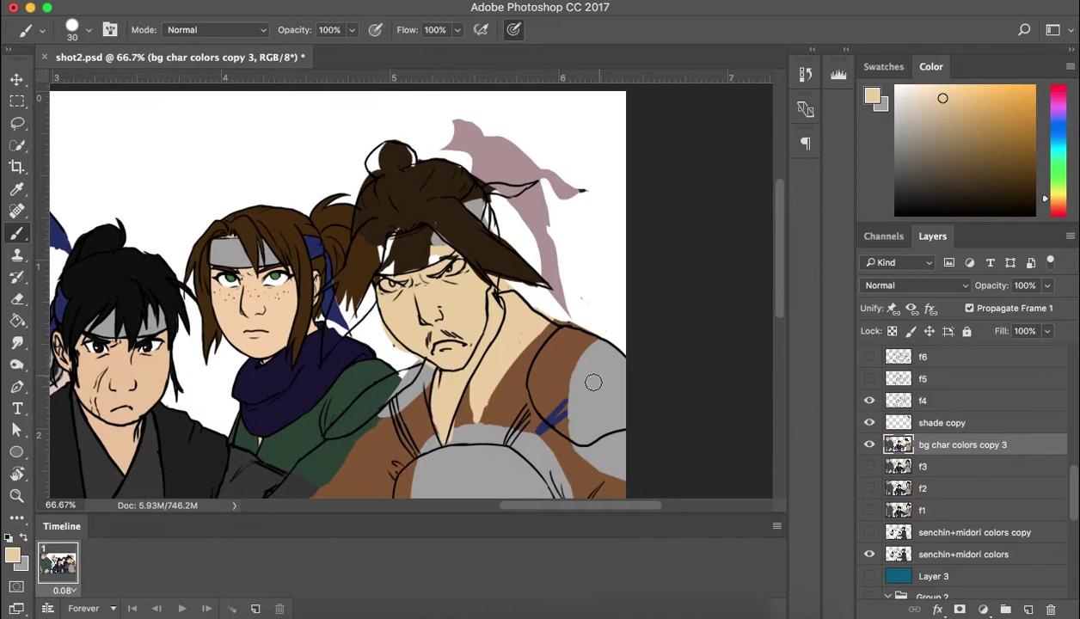
Sample the robe's brown and paint the robe around the collar and the breastplate's upper edge inside the f4 lines with a size 30 brush
{"action": "key", "text": "i"}
{"action": "left_click", "coordinate": [522, 389]}
{"action": "key", "text": "b"}
{"action": "mouse_move", "coordinate": [509, 345]}
{"action": "left_mouse_down"}
{"action": "mouse_move", "coordinate": [458, 439]}
{"action": "mouse_move", "coordinate": [443, 428]}
{"action": "mouse_move", "coordinate": [520, 430]}
{"action": "mouse_move", "coordinate": [462, 428]}
{"action": "mouse_move", "coordinate": [550, 464]}
{"action": "mouse_move", "coordinate": [504, 342]}
{"action": "mouse_move", "coordinate": [499, 405]}
{"action": "mouse_move", "coordinate": [510, 368]}
{"action": "left_mouse_up"}
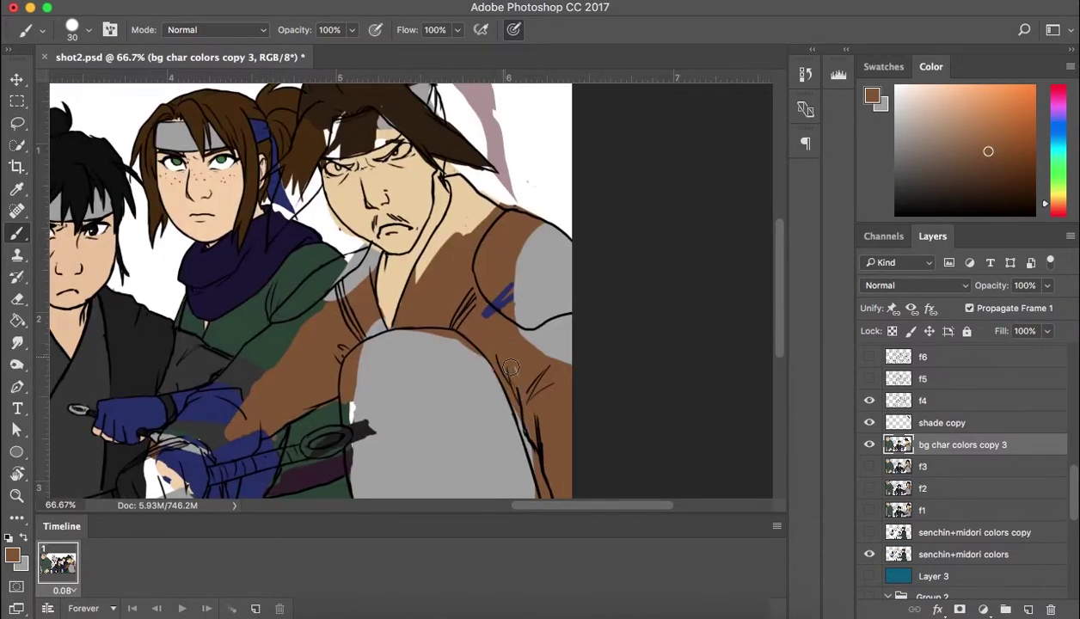
{"action": "left_click_drag", "start_coordinate": [543, 441], "coordinate": [599, 505]}
{"action": "mouse_move", "coordinate": [519, 282]}
{"action": "left_mouse_down"}
{"action": "mouse_move", "coordinate": [498, 327]}
{"action": "mouse_move", "coordinate": [514, 293]}
{"action": "mouse_move", "coordinate": [555, 267]}
{"action": "mouse_move", "coordinate": [512, 234]}
{"action": "mouse_move", "coordinate": [533, 257]}
{"action": "left_mouse_up"}
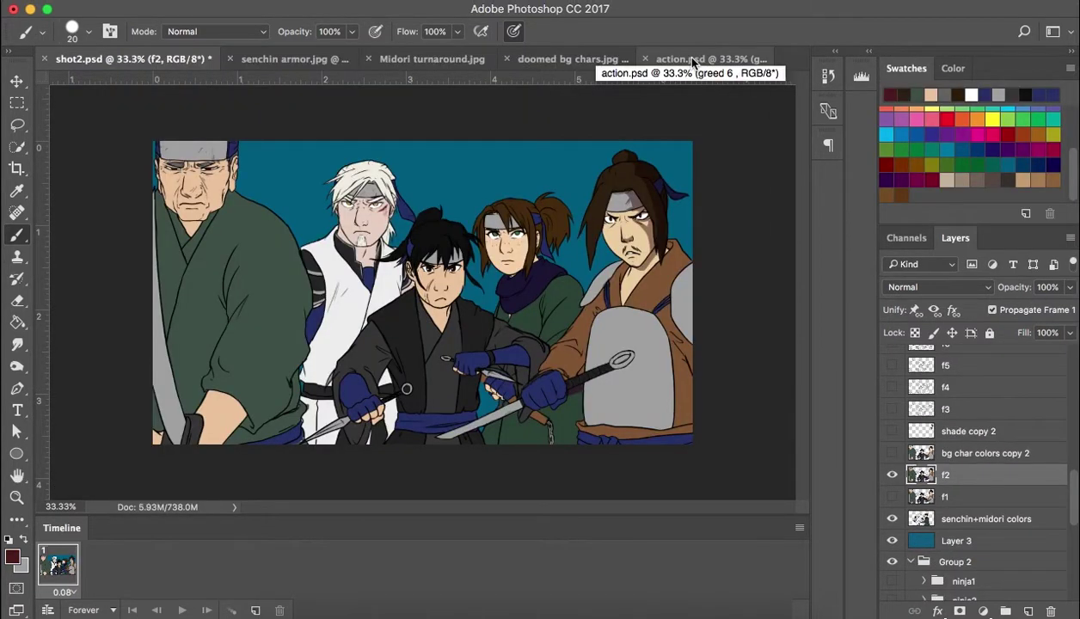
Switch to action.psd and look through the rough animation's timeline frames 1, 2, 4 and 5
{"action": "left_click", "coordinate": [688, 58]}
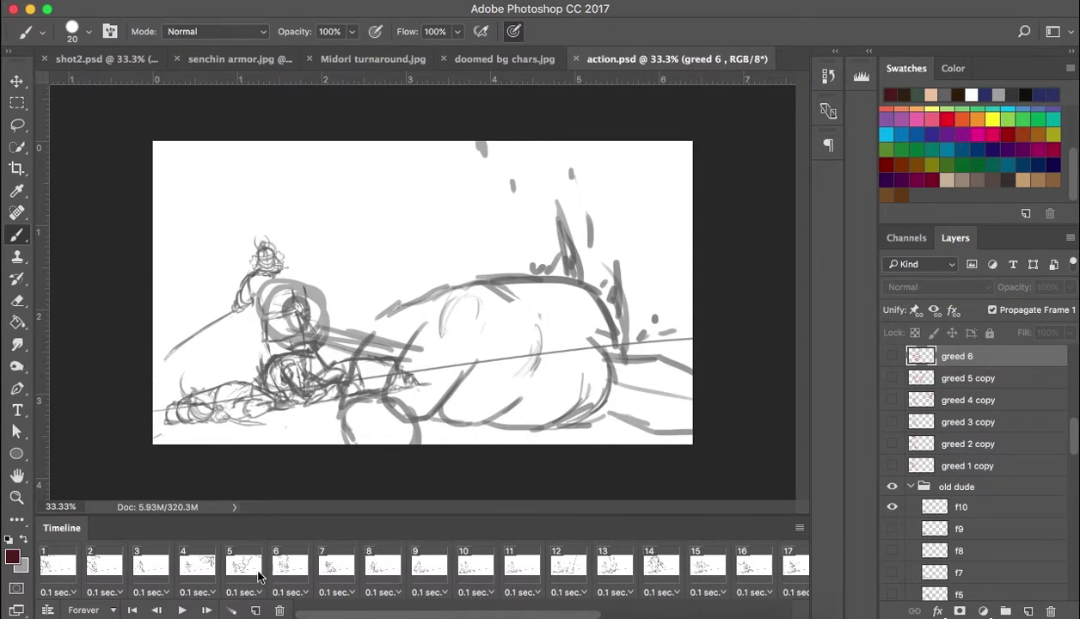
{"action": "left_click", "coordinate": [68, 569]}
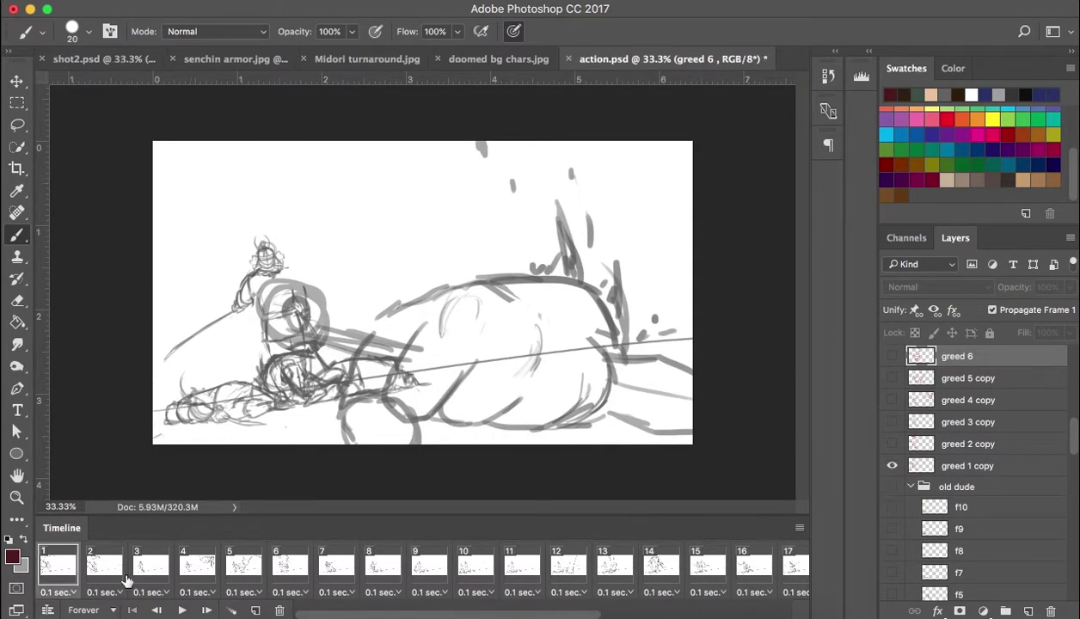
{"action": "left_click", "coordinate": [105, 569]}
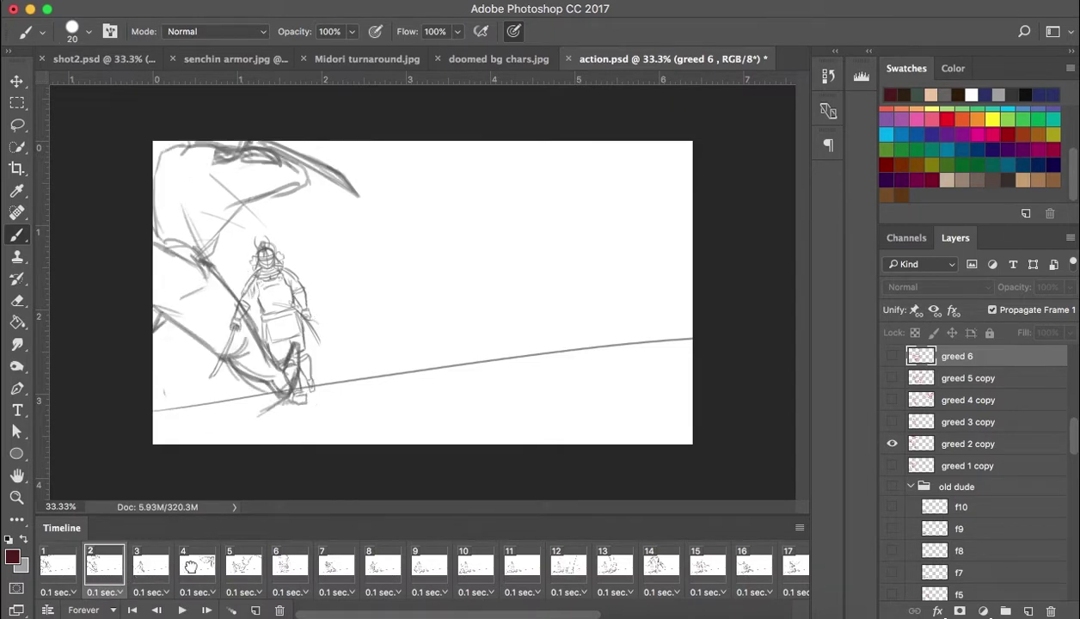
{"action": "left_click", "coordinate": [196, 569]}
{"action": "left_click", "coordinate": [245, 568]}
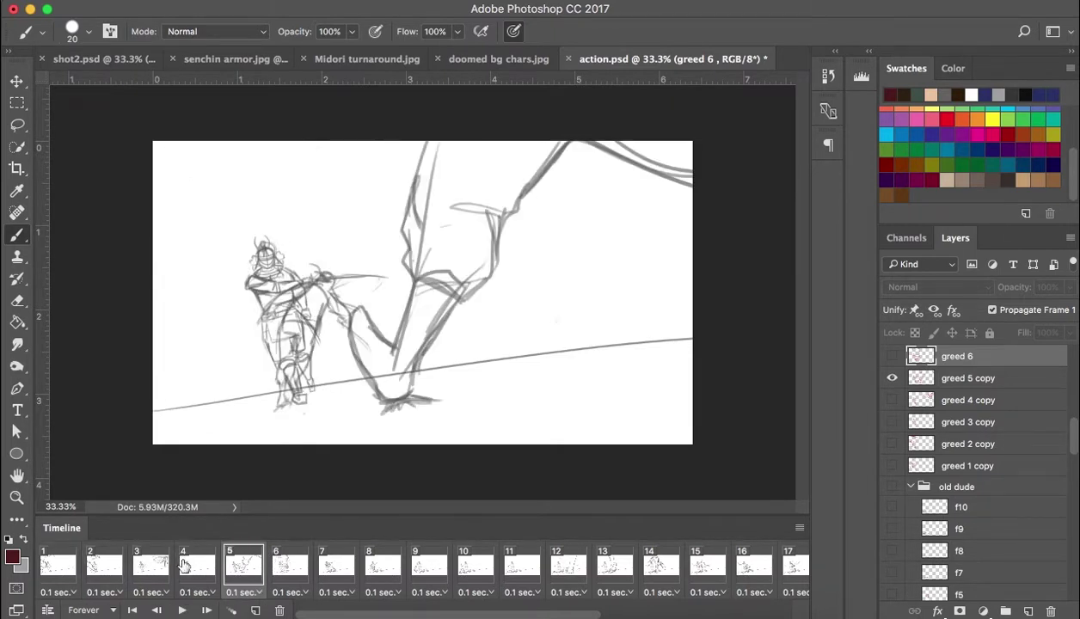
{"action": "left_click", "coordinate": [182, 564]}
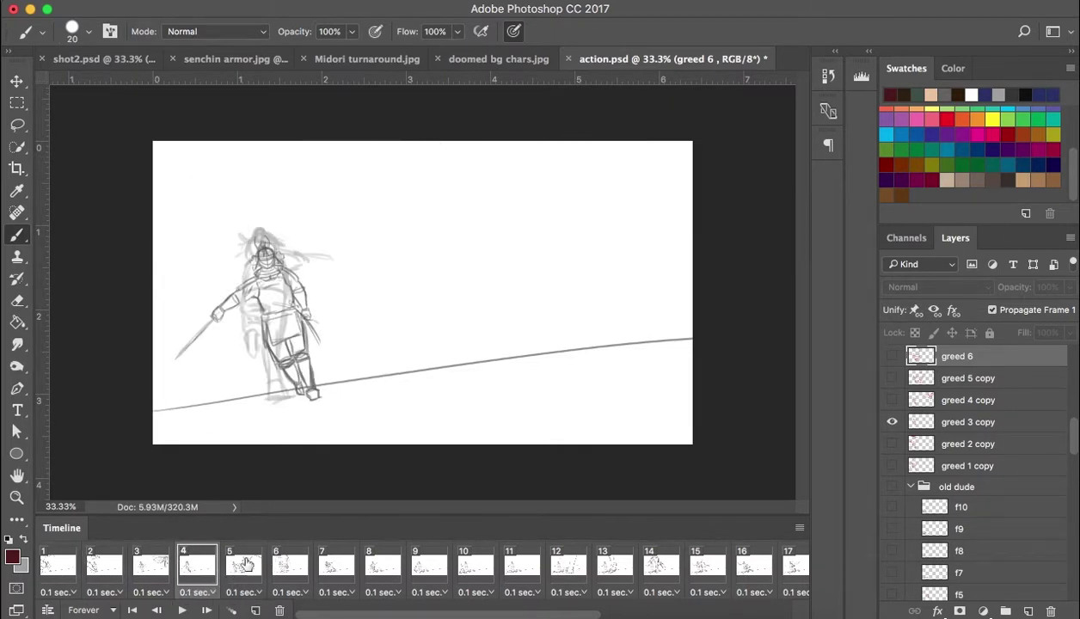
{"action": "left_click", "coordinate": [245, 565]}
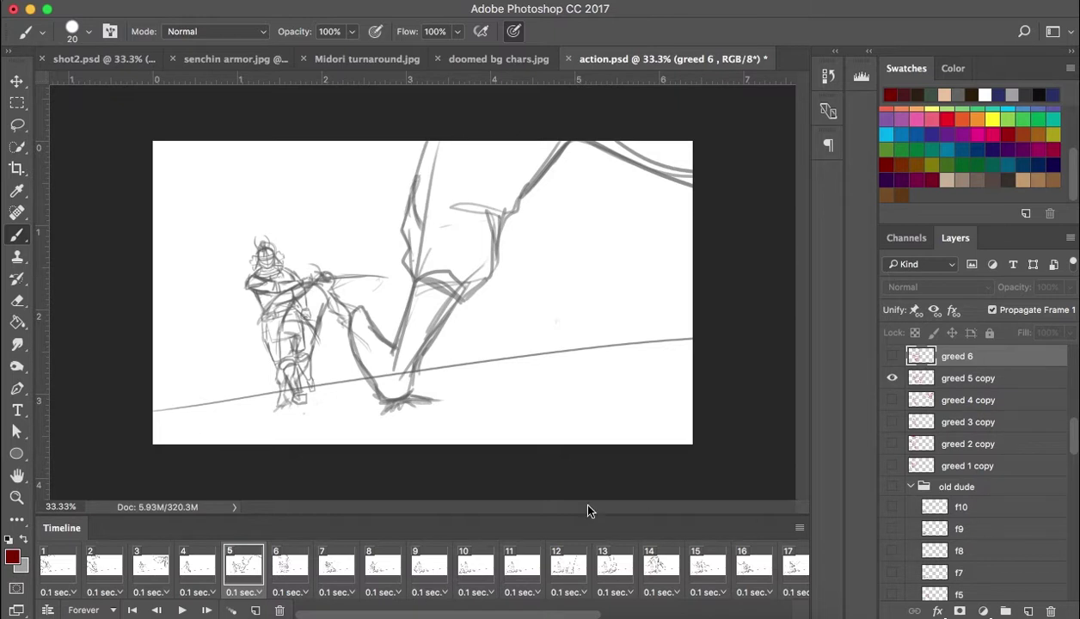
Find and select the greed 5 copy layer that belongs to timeline frame 5
{"action": "scroll", "coordinate": [944, 420], "scroll_direction": "down", "scroll_amount": 3}
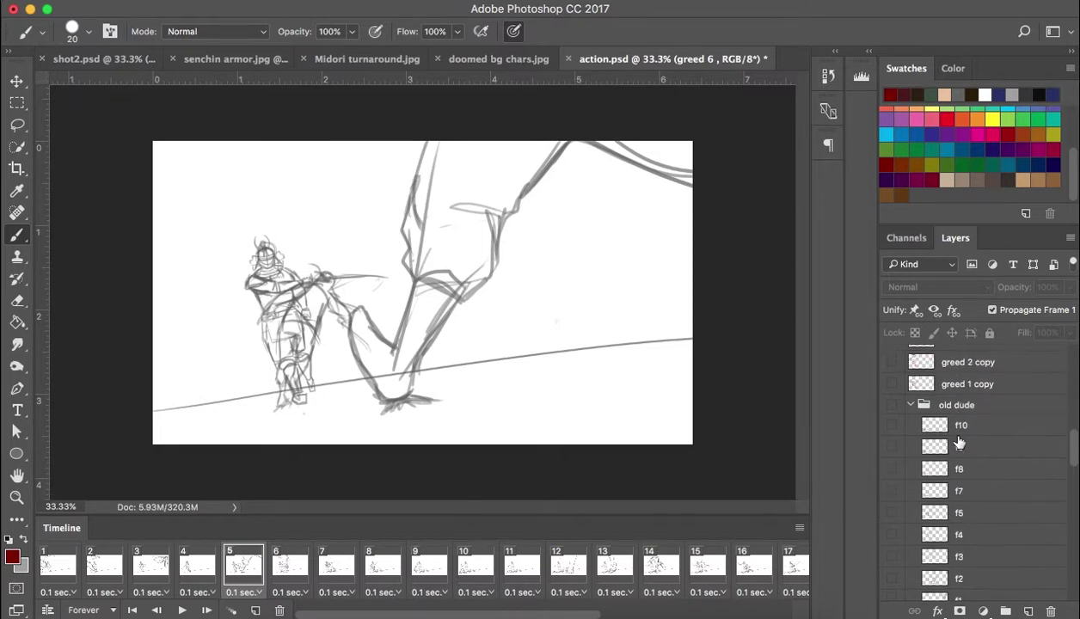
{"action": "scroll", "coordinate": [946, 430], "scroll_direction": "up", "scroll_amount": 10}
{"action": "scroll", "coordinate": [951, 445], "scroll_direction": "down", "scroll_amount": 3}
{"action": "scroll", "coordinate": [951, 444], "scroll_direction": "down", "scroll_amount": 3}
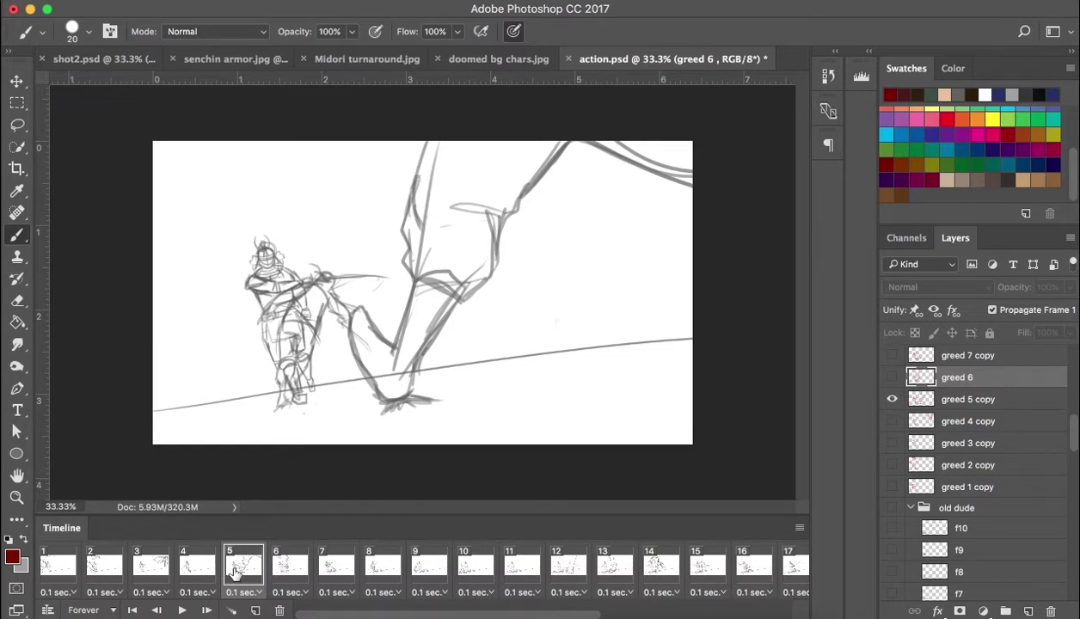
{"action": "left_click", "coordinate": [975, 400]}
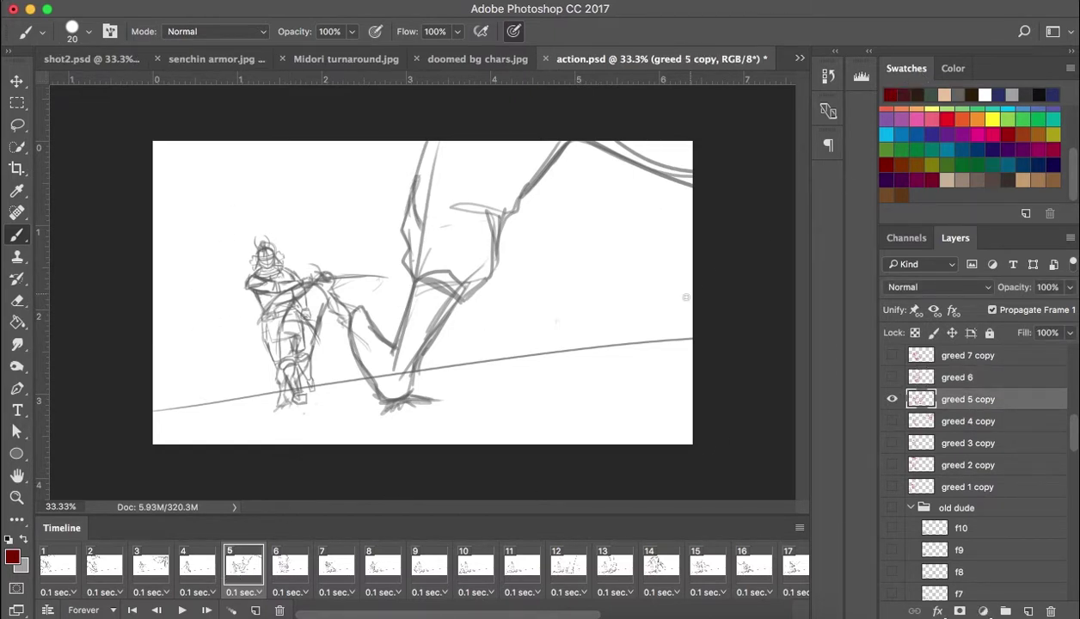
Test freehand strokes above the samurai on greed 5 copy, first in the current color and again in bright red, undoing each one
{"action": "left_click_drag", "start_coordinate": [294, 216], "coordinate": [399, 202]}
{"action": "key", "text": "ctrl+z"}
{"action": "left_click_drag", "start_coordinate": [301, 190], "coordinate": [380, 217]}
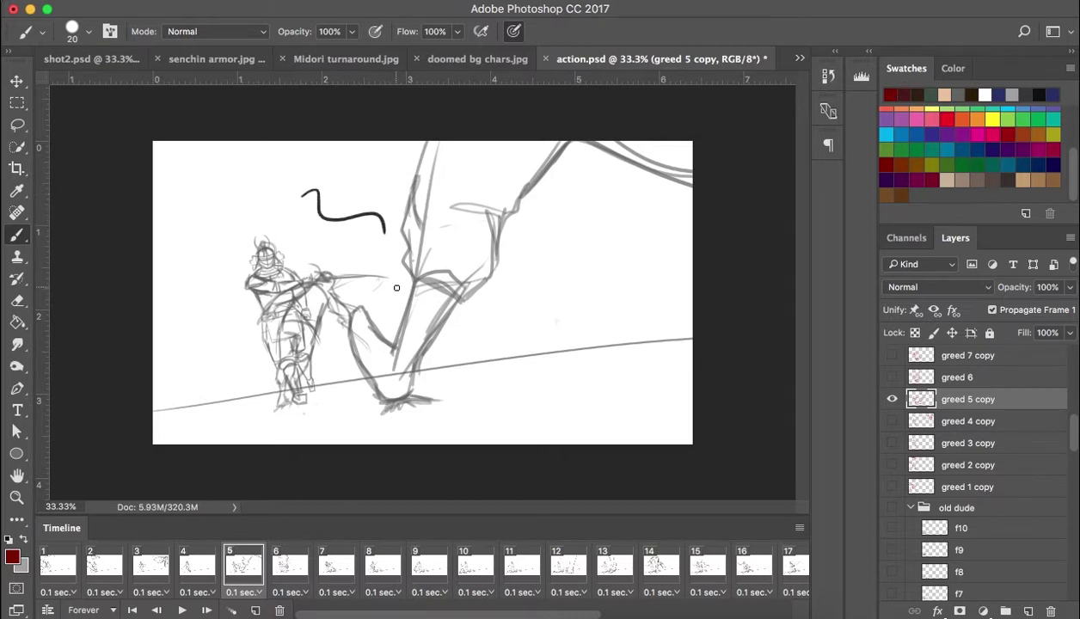
{"action": "key", "text": "ctrl+z"}
{"action": "left_click", "coordinate": [953, 68]}
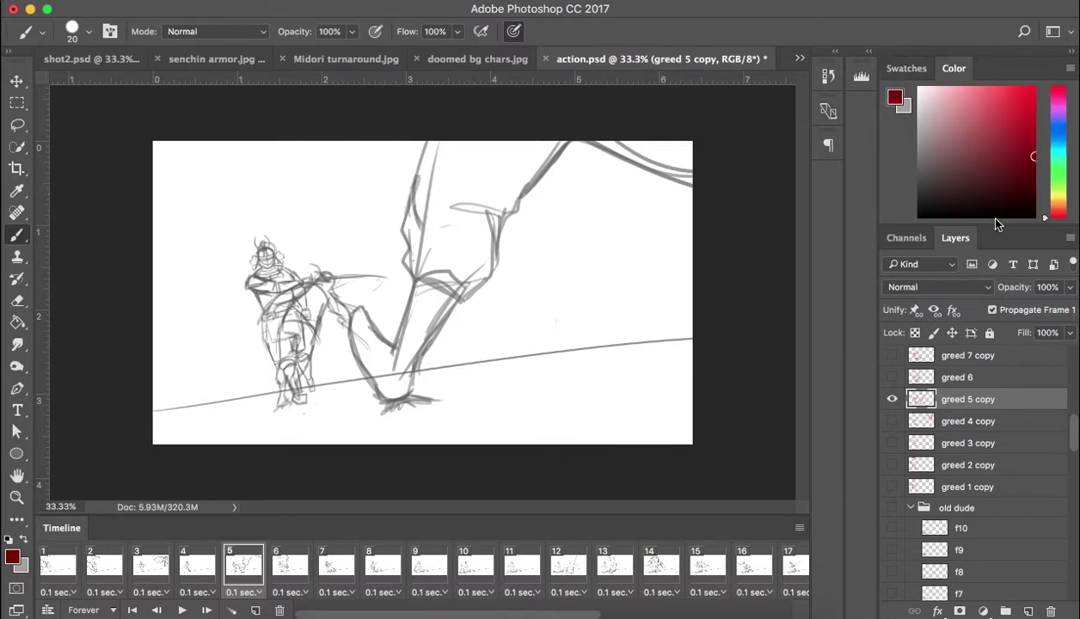
{"action": "left_click", "coordinate": [1029, 103]}
{"action": "left_click_drag", "start_coordinate": [308, 166], "coordinate": [386, 255]}
{"action": "key", "text": "ctrl+z"}
Toggle the Black & White 1 adjustment layer on and off in frame 5 to compare, leaving it hidden
{"action": "scroll", "coordinate": [998, 421], "scroll_direction": "up", "scroll_amount": 5}
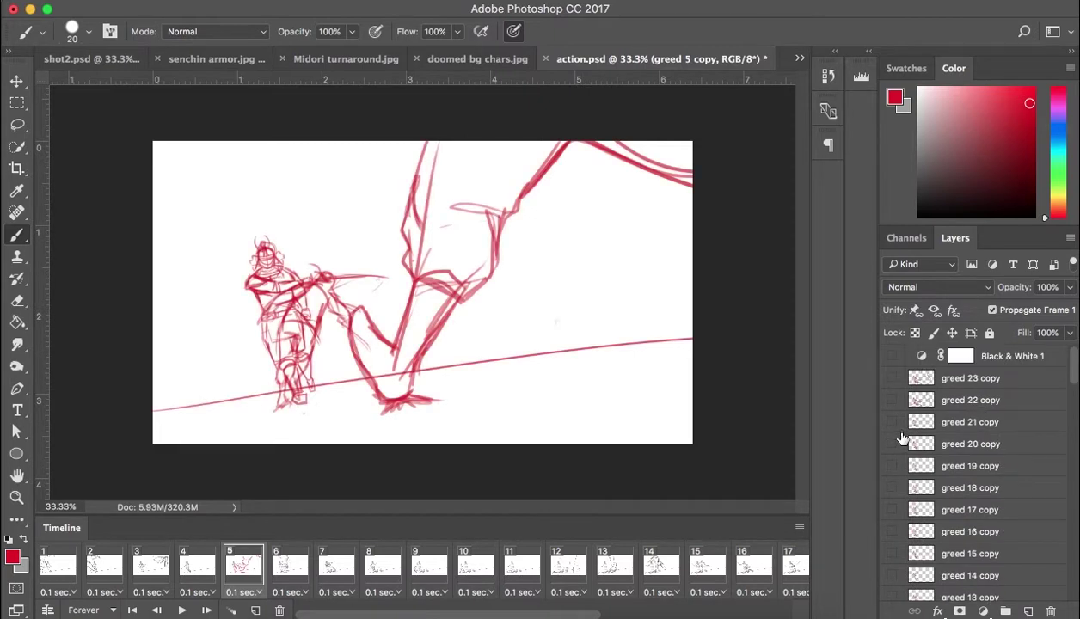
{"action": "left_click", "coordinate": [892, 356]}
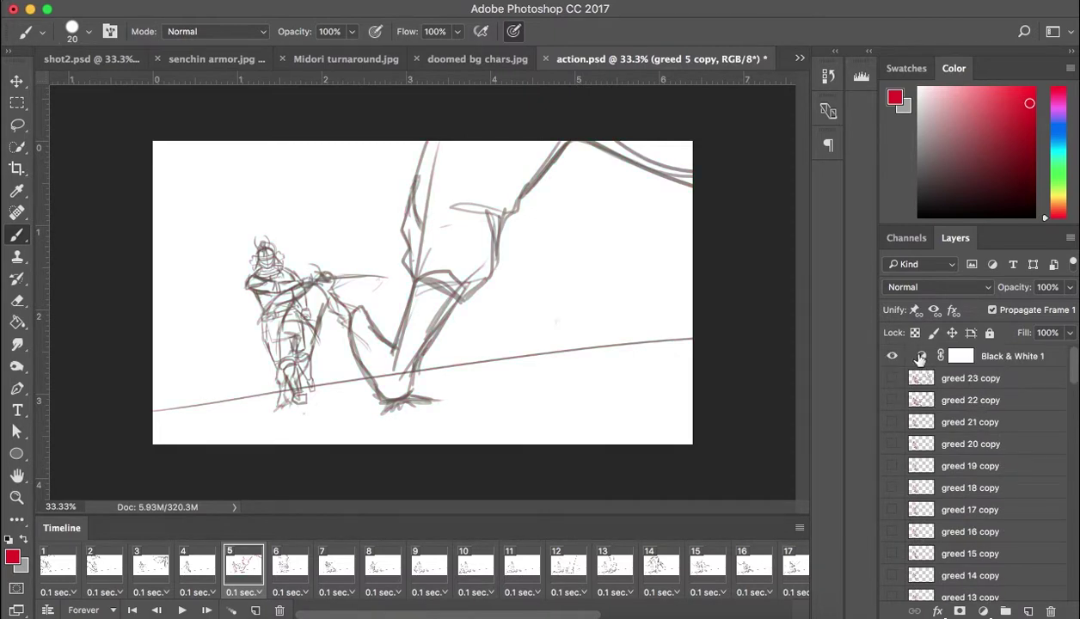
{"action": "left_click", "coordinate": [892, 356]}
{"action": "left_click", "coordinate": [892, 356]}
{"action": "left_click", "coordinate": [892, 362]}
{"action": "left_click", "coordinate": [892, 358]}
{"action": "left_click", "coordinate": [892, 358]}
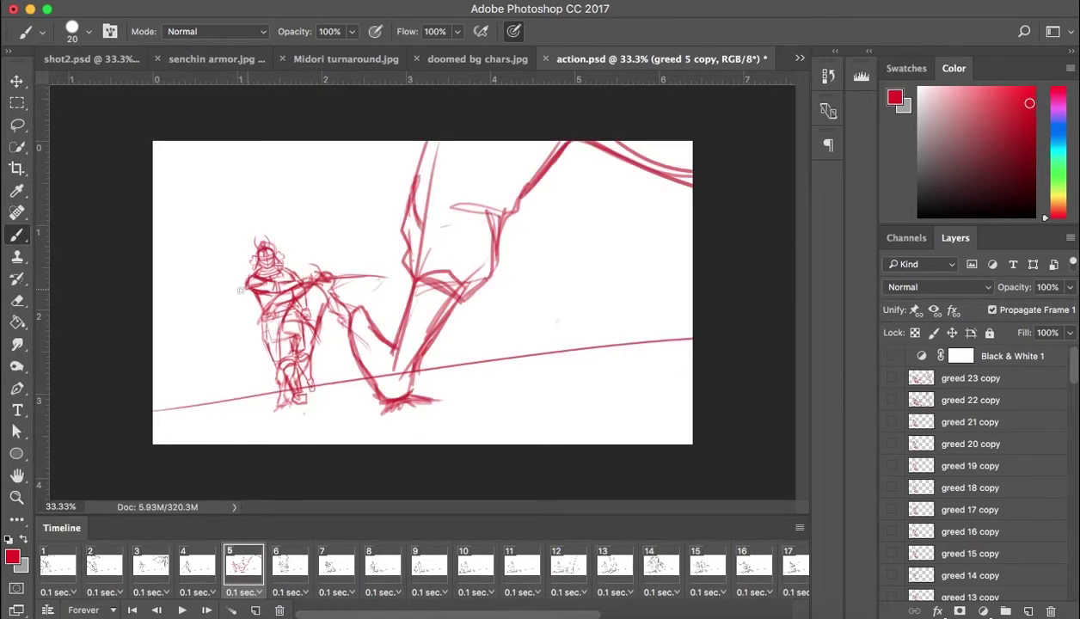
Choose a darker red and draw short strokes over the samurai's sword hand on greed 5 copy
{"action": "left_click", "coordinate": [1019, 138]}
{"action": "left_click", "coordinate": [1021, 147]}
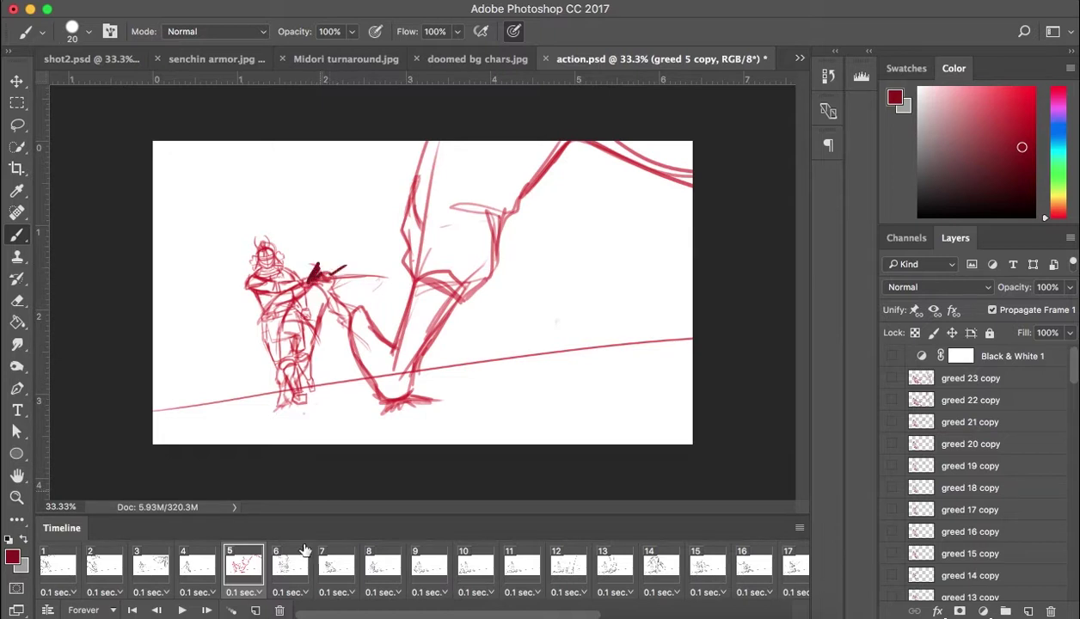
Select frame 6 and its greed 6 layer, flip back to frame 5 to compare the poses, and return to frame 6
{"action": "left_click", "coordinate": [291, 566]}
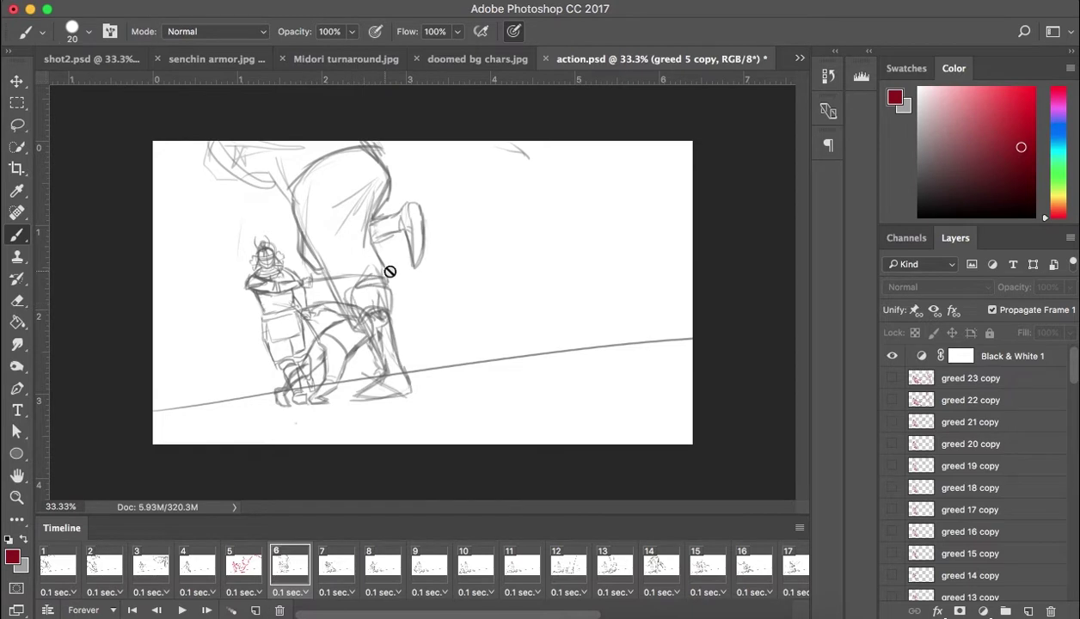
{"action": "scroll", "coordinate": [1019, 512], "scroll_direction": "down", "scroll_amount": 5}
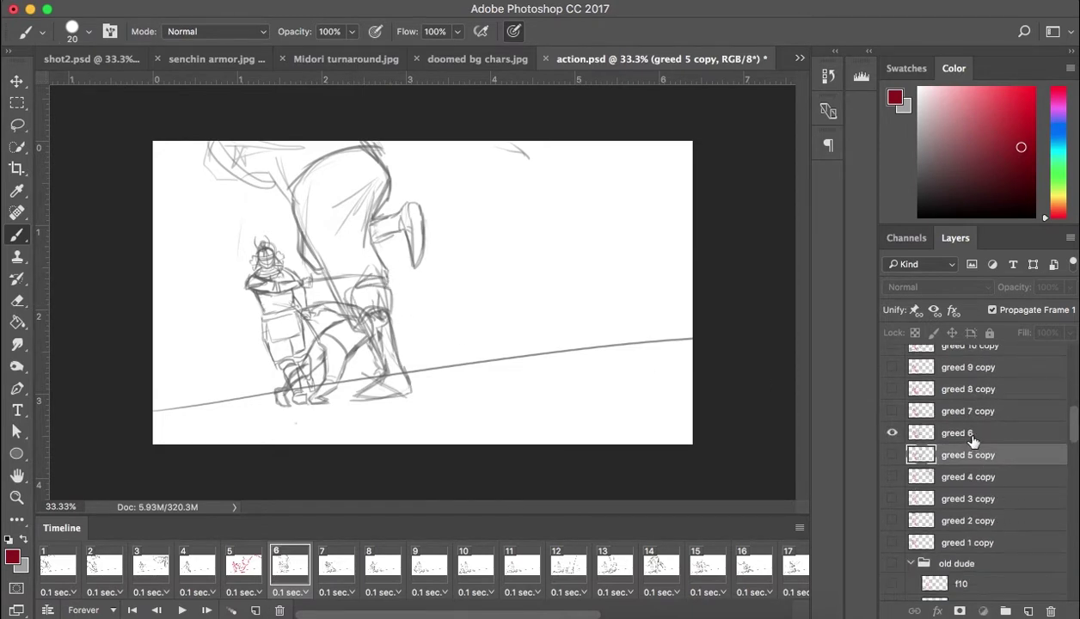
{"action": "left_click", "coordinate": [956, 434]}
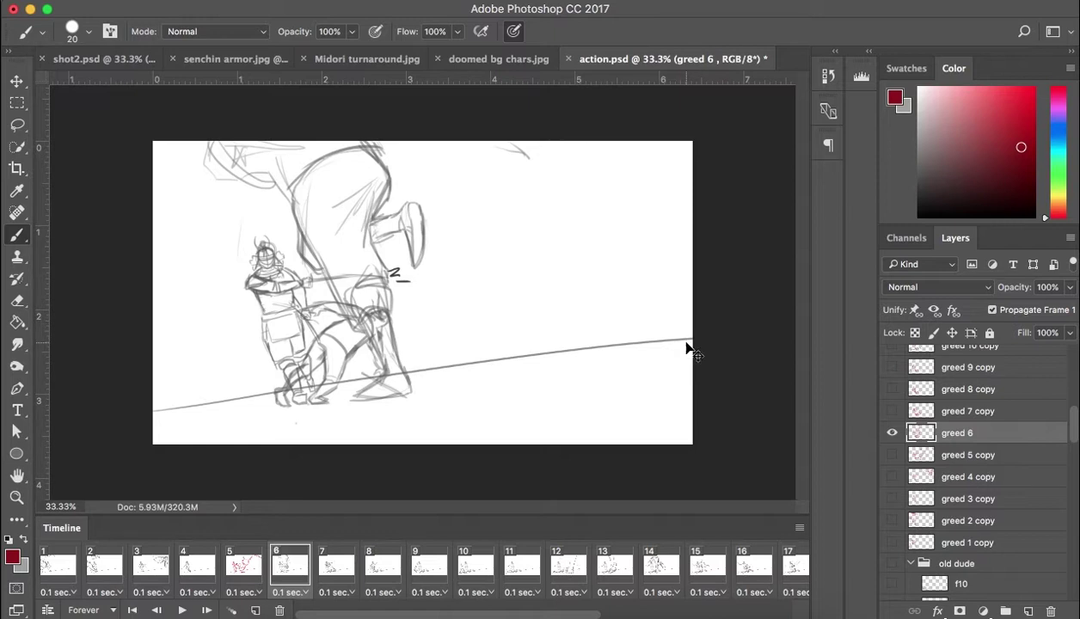
{"action": "key", "text": "comma"}
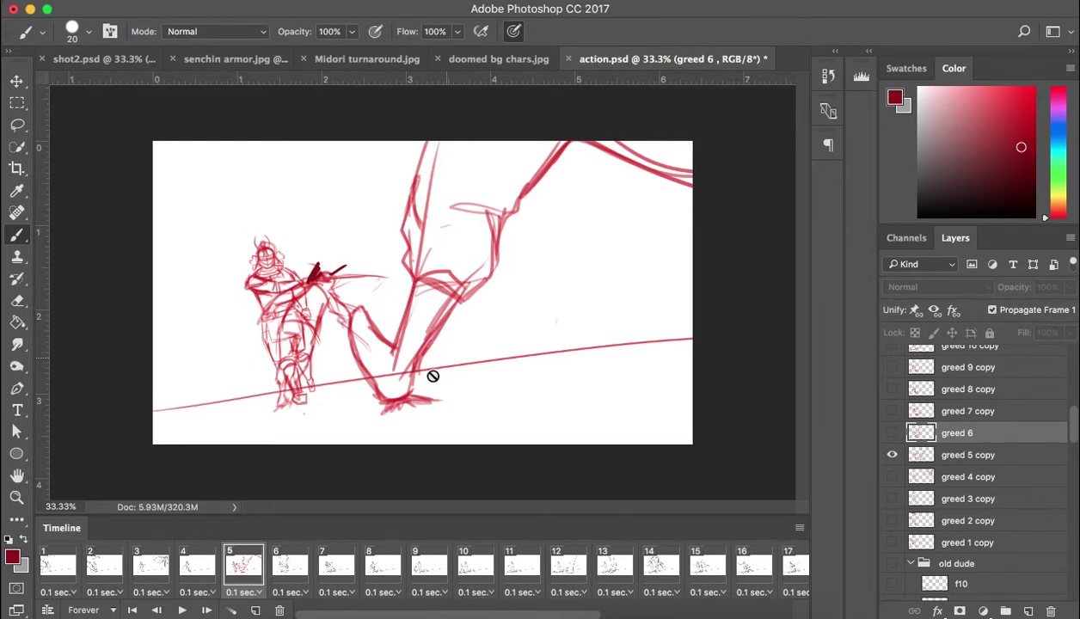
{"action": "left_click", "coordinate": [285, 563]}
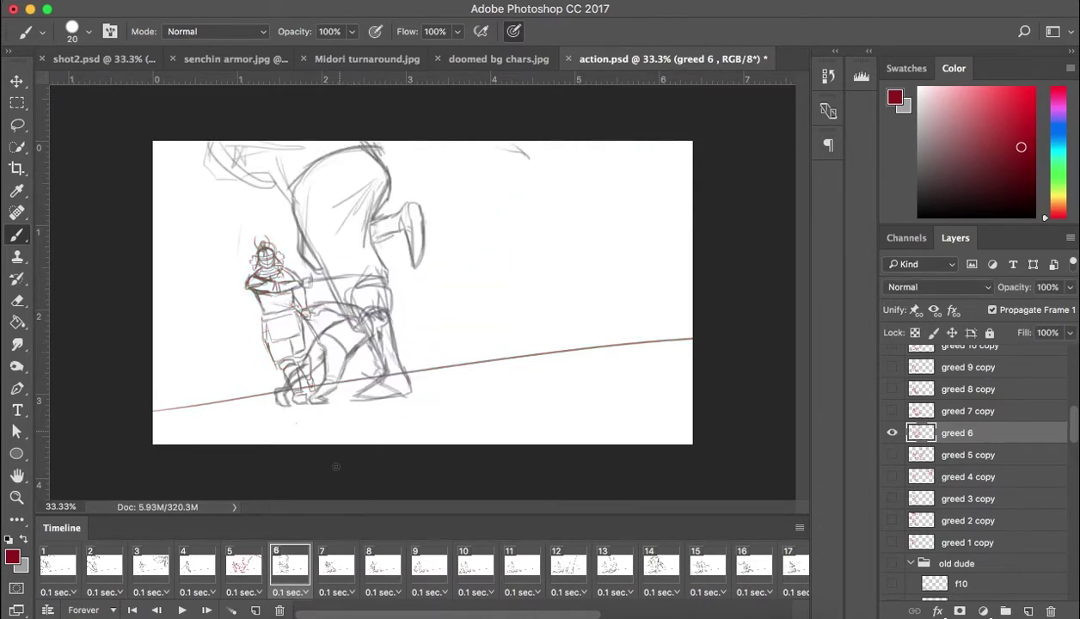
Play the animation from frame 7 and compare the poses in frame 1 and frame 27
{"action": "left_click", "coordinate": [330, 567]}
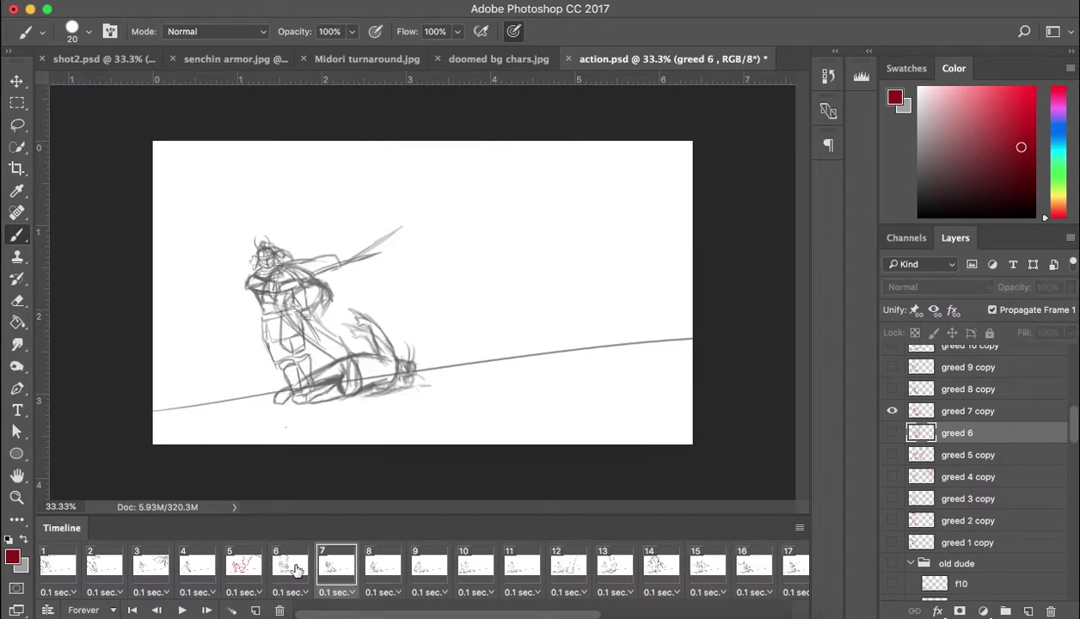
{"action": "key", "text": "space"}
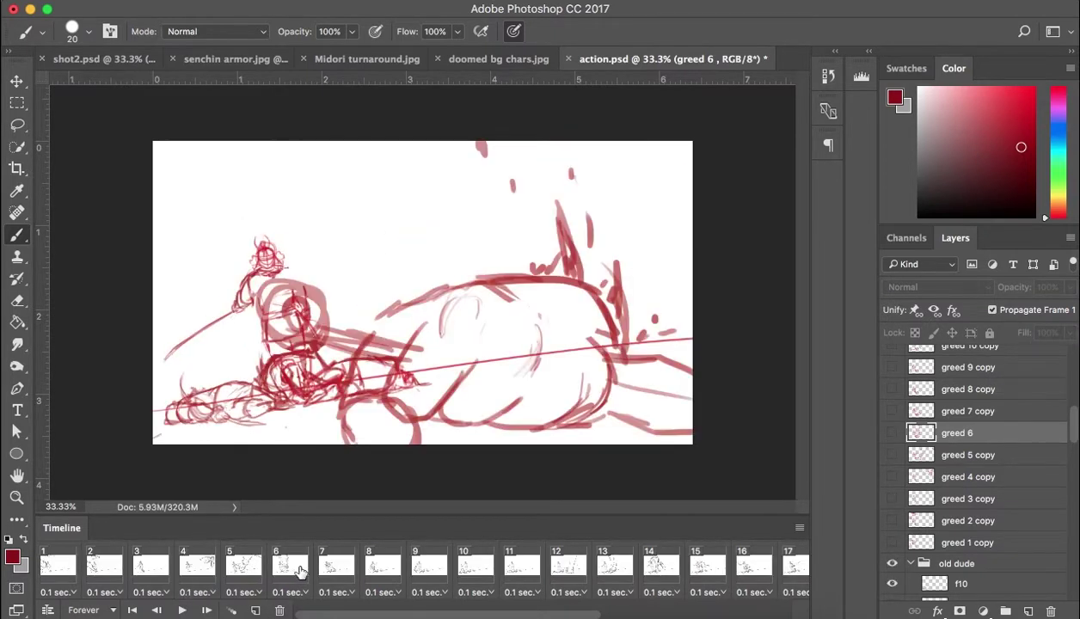
{"action": "left_click", "coordinate": [64, 571]}
{"action": "scroll", "coordinate": [778, 565], "scroll_direction": "right", "scroll_amount": 10}
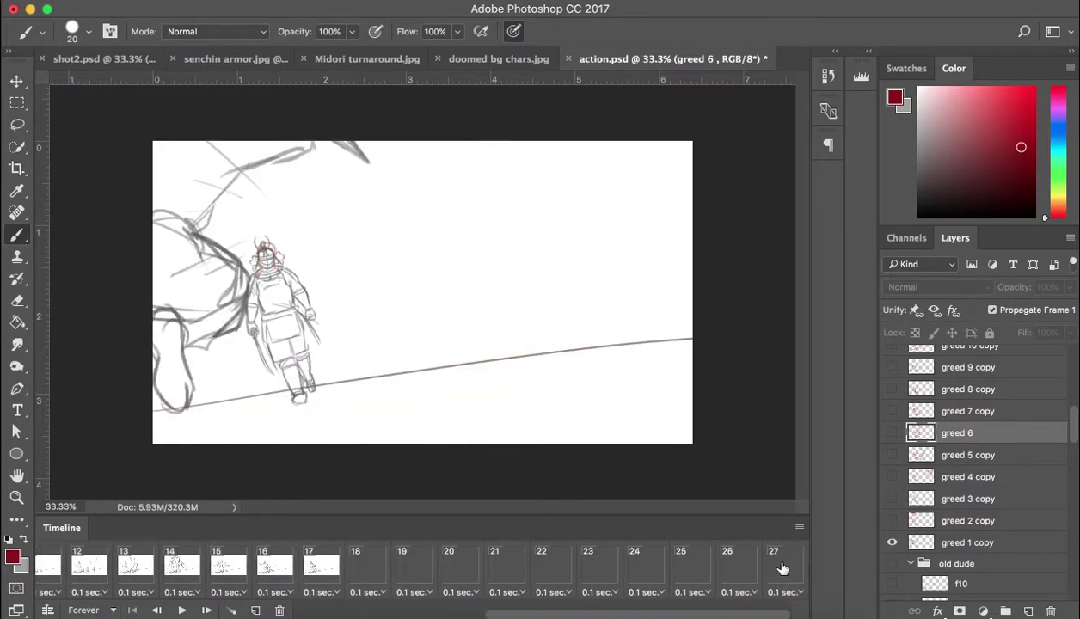
{"action": "left_click", "coordinate": [786, 567]}
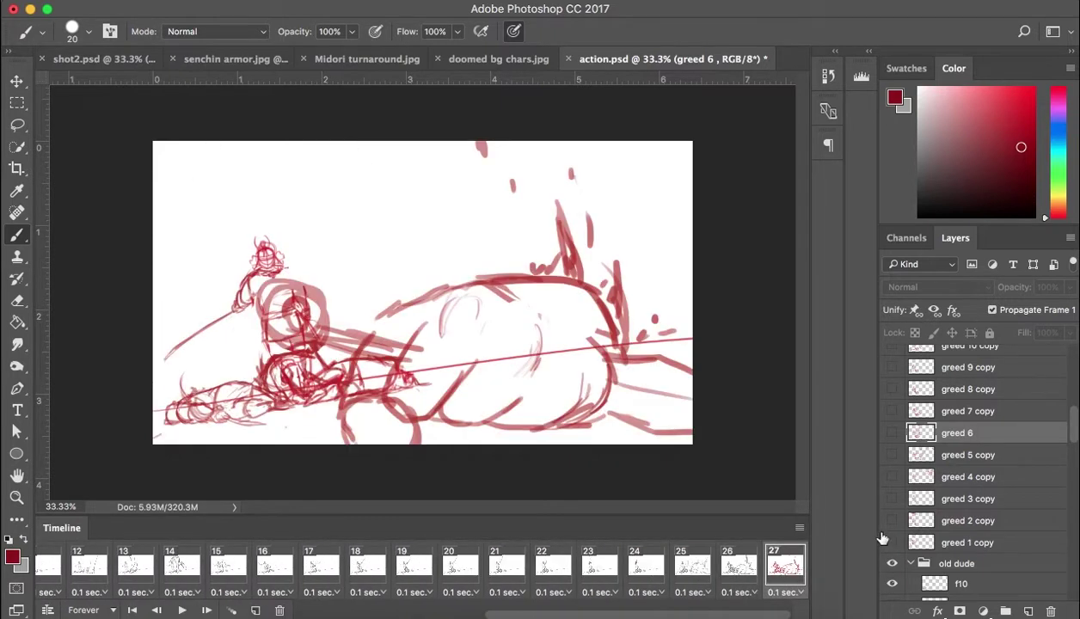
Toggle the Black & White 1 adjustment layer on and off across the frames, leaving it hidden so the sketches show in red
{"action": "scroll", "coordinate": [478, 559], "scroll_direction": "left", "scroll_amount": 10}
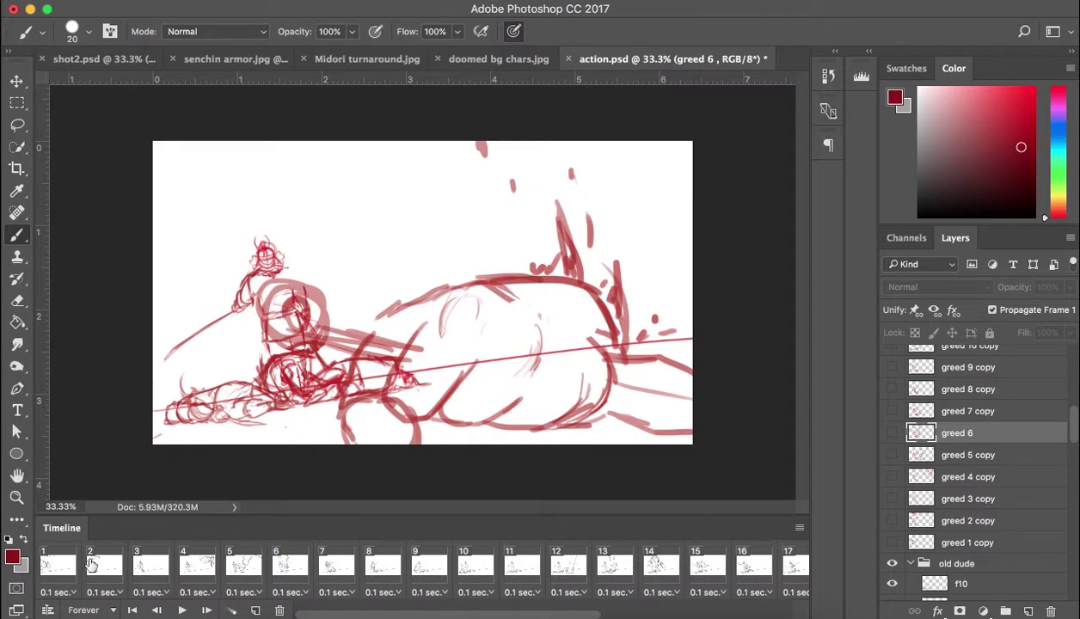
{"action": "scroll", "coordinate": [996, 409], "scroll_direction": "up", "scroll_amount": 6}
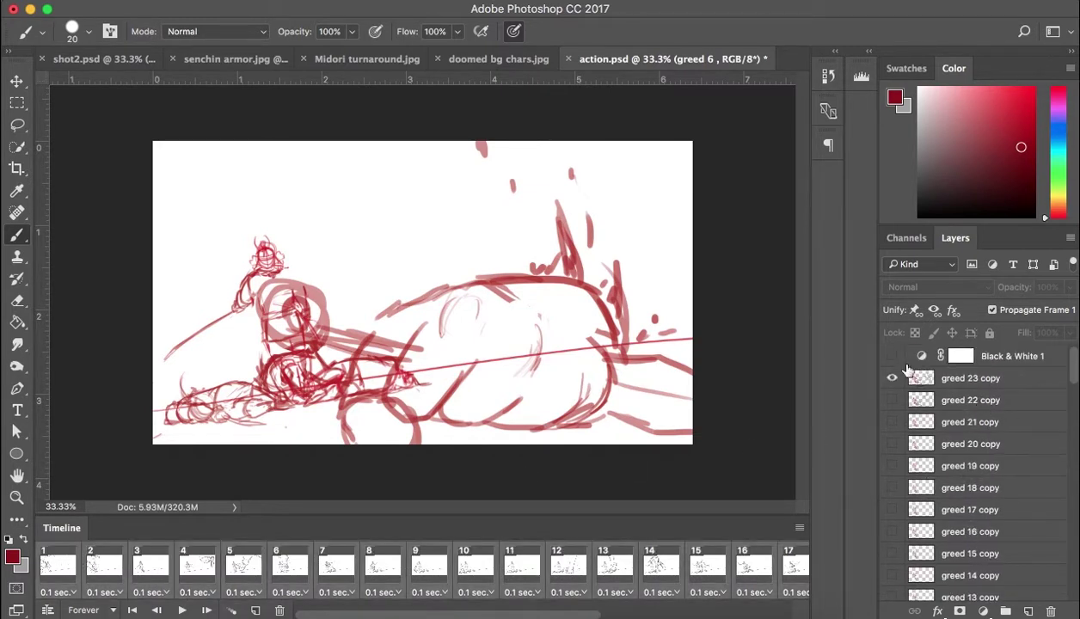
{"action": "left_click", "coordinate": [894, 356]}
{"action": "left_click", "coordinate": [894, 356]}
{"action": "left_click", "coordinate": [891, 356]}
{"action": "left_click", "coordinate": [891, 356]}
Inspect frame 6 and frame 27 with the adjustment layer hidden
{"action": "left_click", "coordinate": [285, 573]}
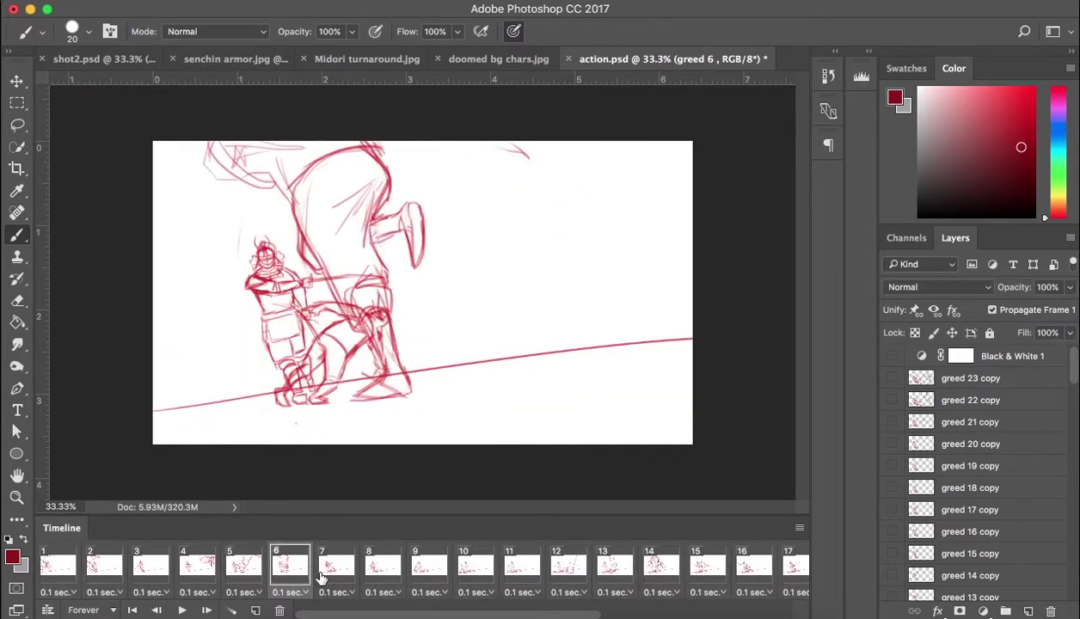
{"action": "scroll", "coordinate": [755, 564], "scroll_direction": "right", "scroll_amount": 10}
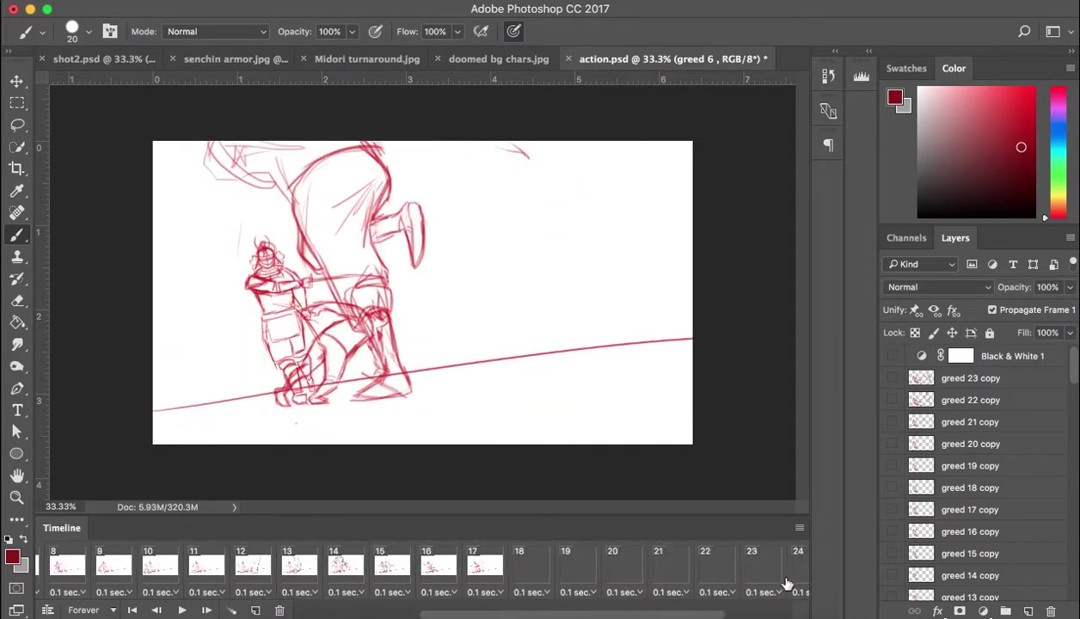
{"action": "left_click", "coordinate": [782, 570]}
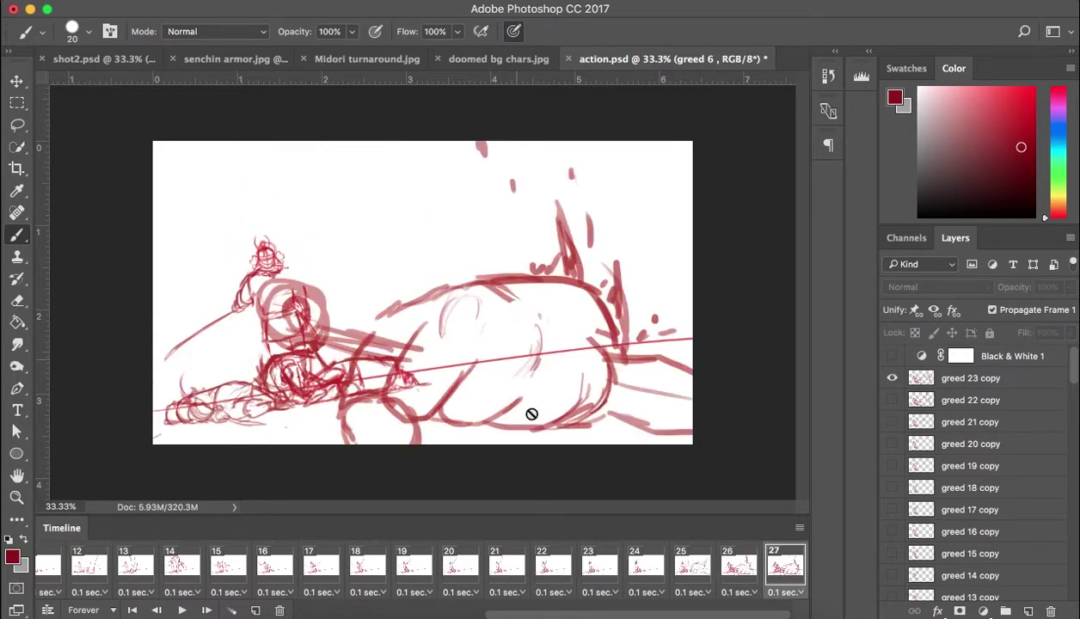
Select frame 4 and its greed 4 copy layer, and draw short dark red strokes beside the samurai's shoulder
{"action": "scroll", "coordinate": [256, 550], "scroll_direction": "left", "scroll_amount": 10}
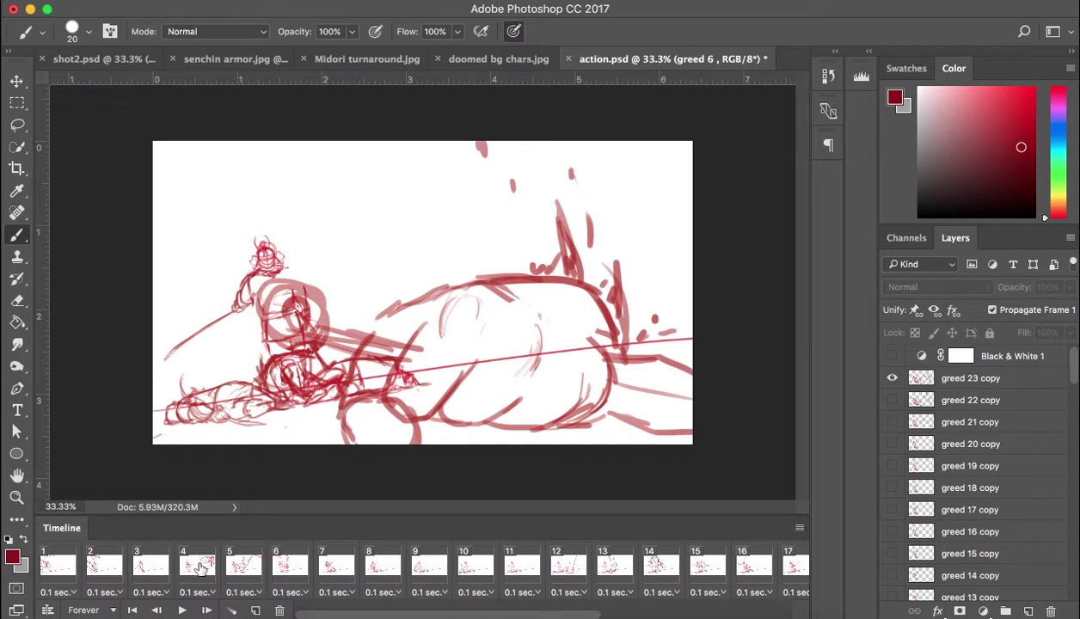
{"action": "left_click", "coordinate": [197, 561]}
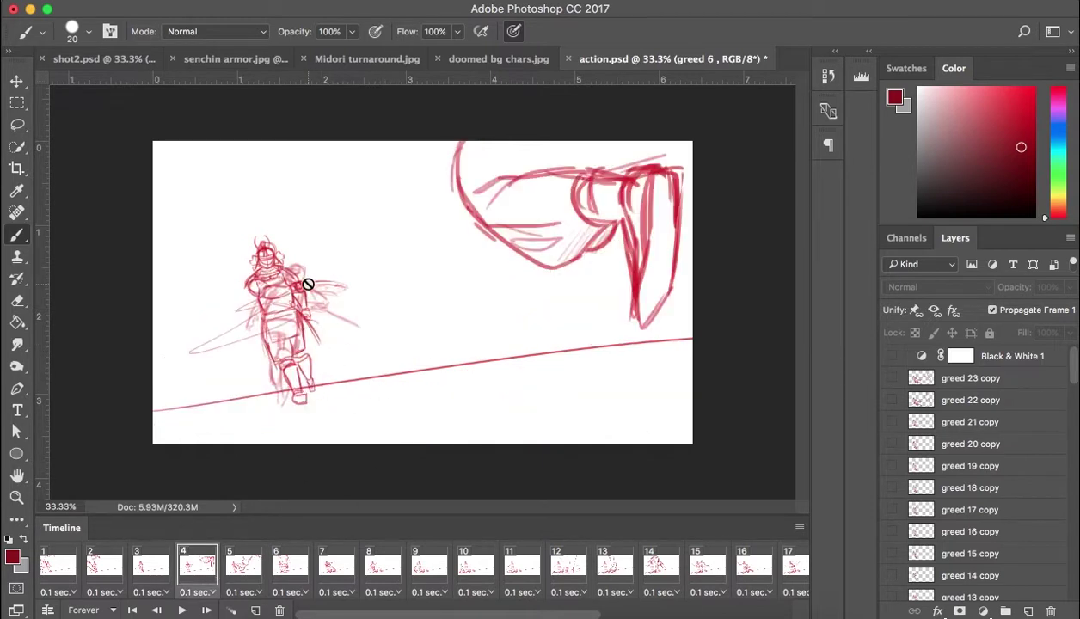
{"action": "scroll", "coordinate": [976, 497], "scroll_direction": "down", "scroll_amount": 10}
{"action": "scroll", "coordinate": [975, 497], "scroll_direction": "up", "scroll_amount": 5}
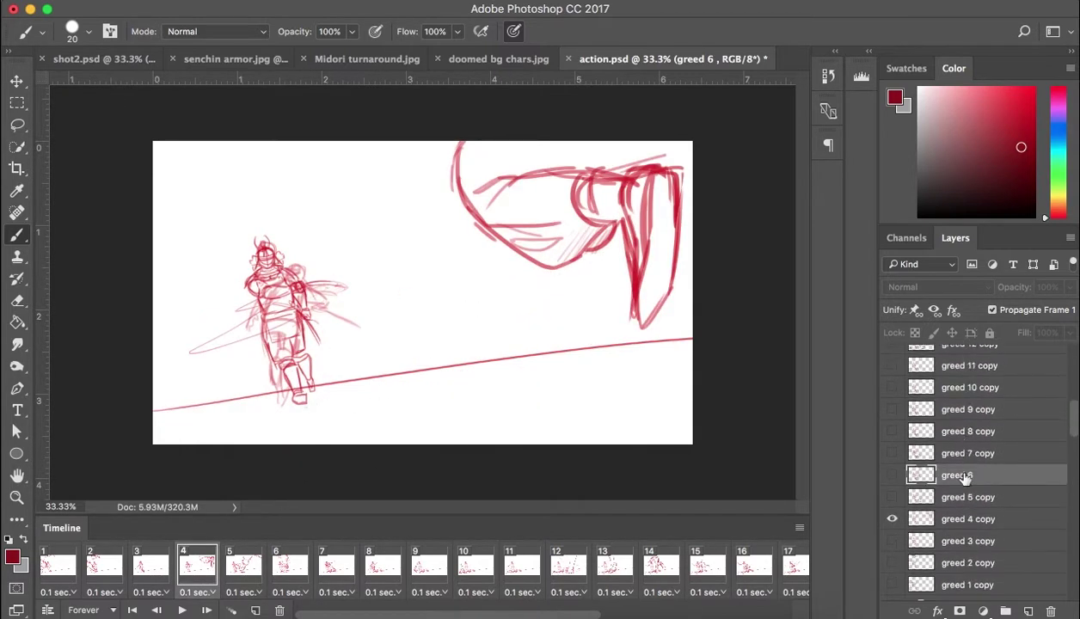
{"action": "left_click", "coordinate": [974, 516]}
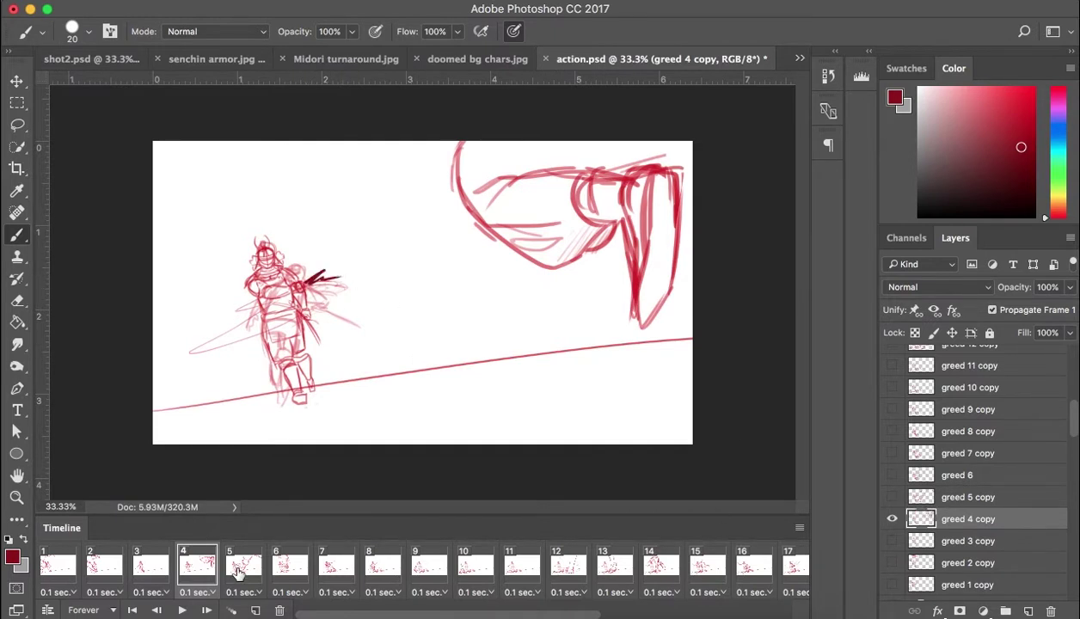
Pair frame 5 with greed 5 copy and frame 6 with greed 6, drawing two short dark red strokes below the raised foot in frame 6
{"action": "left_click", "coordinate": [239, 574]}
{"action": "left_click", "coordinate": [971, 498]}
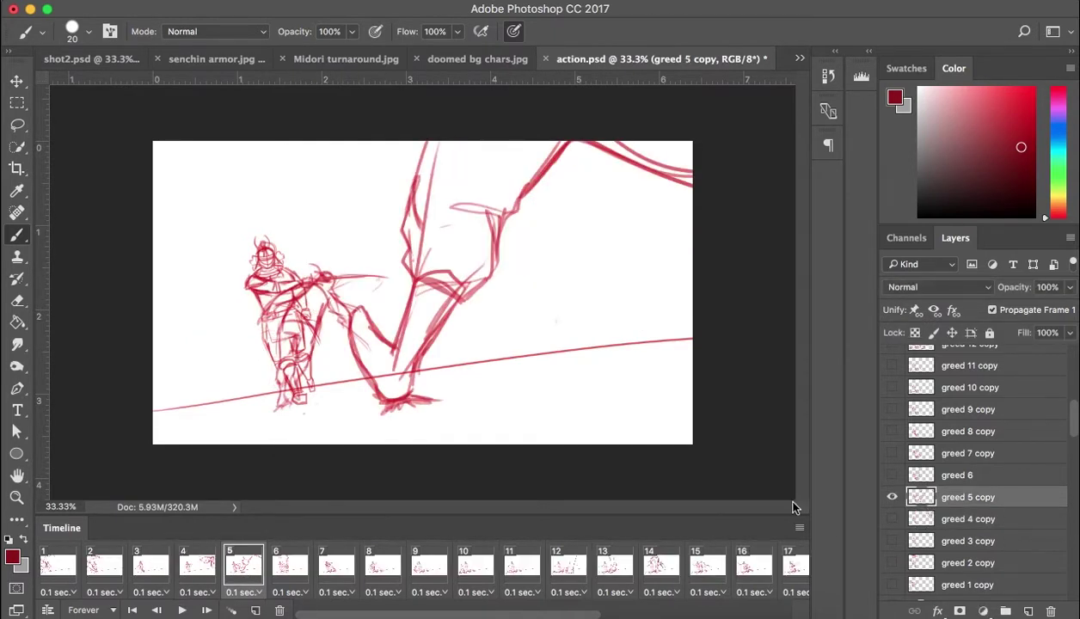
{"action": "left_click", "coordinate": [296, 573]}
{"action": "left_click", "coordinate": [954, 475]}
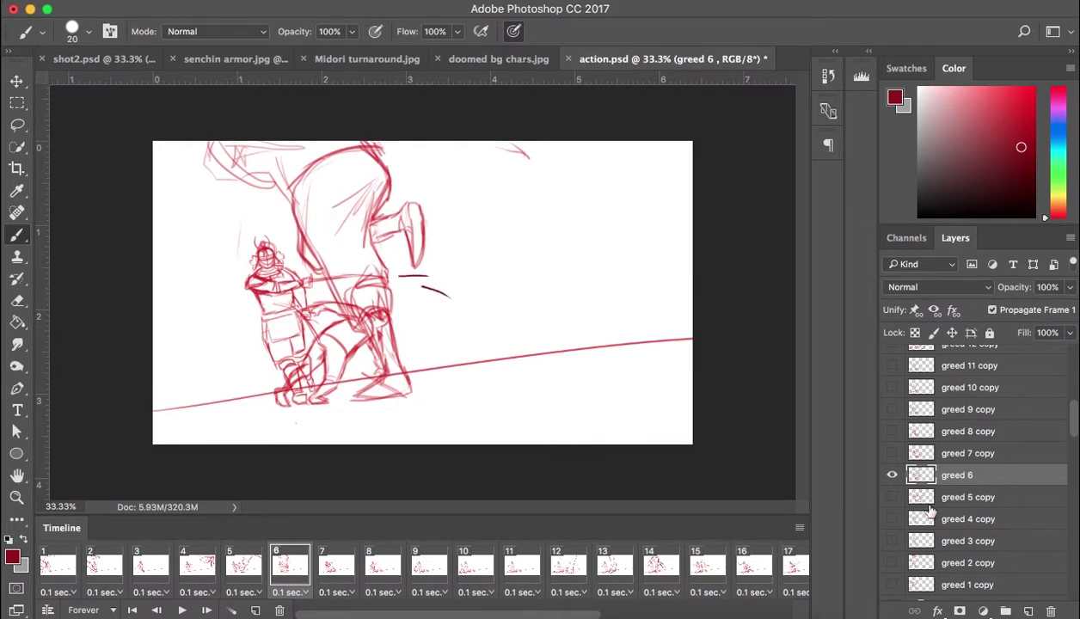
Select greed 7 copy and frame 7, and draw short dark red strokes above the fallen figure
{"action": "left_click", "coordinate": [950, 453]}
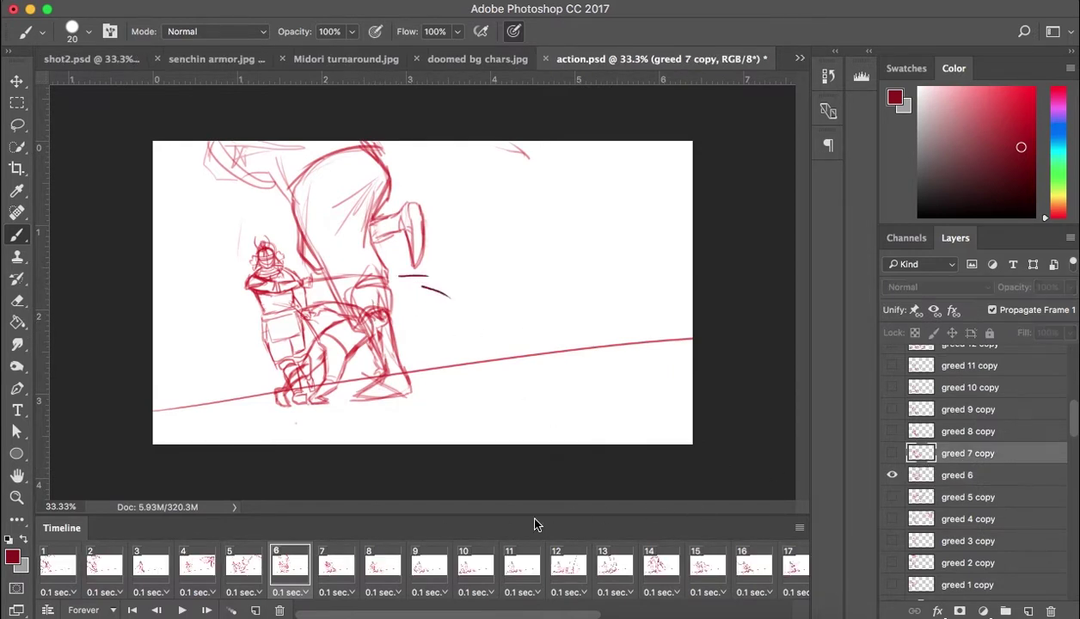
{"action": "left_click", "coordinate": [336, 568]}
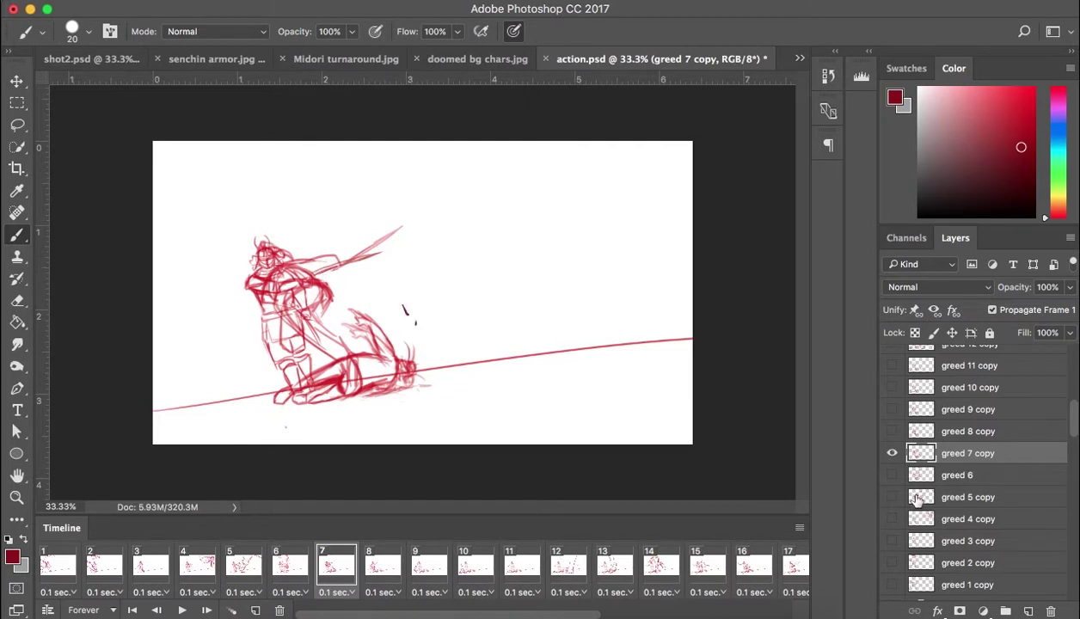
{"action": "left_click_drag", "start_coordinate": [397, 303], "coordinate": [407, 334]}
View the colored group shot in shot2.psd for comparison and return to action.psd
{"action": "left_click", "coordinate": [96, 58]}
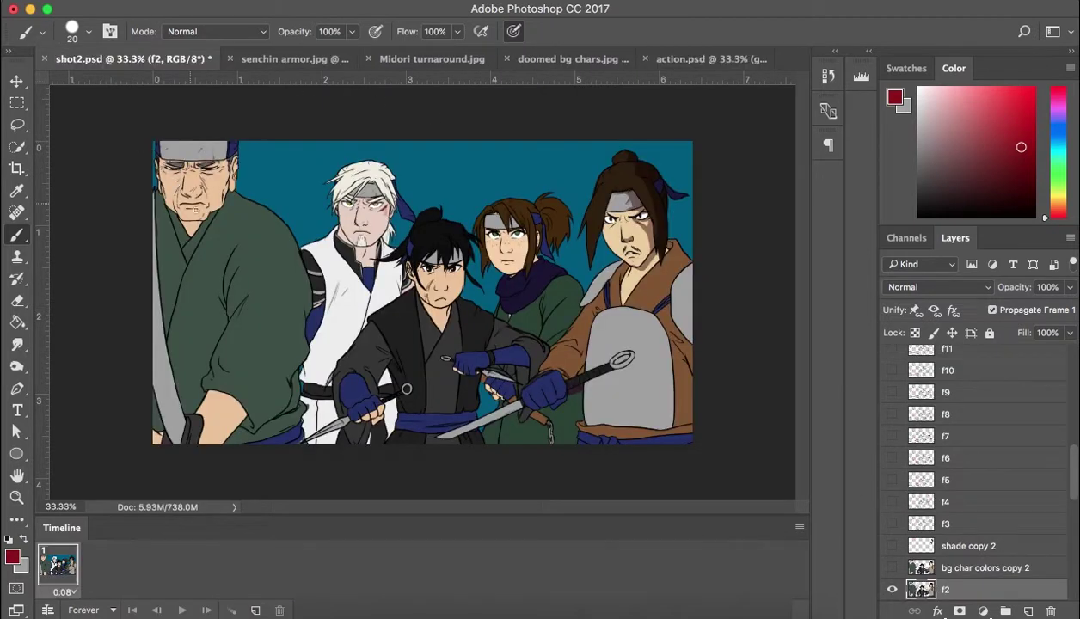
{"action": "left_click", "coordinate": [685, 62]}
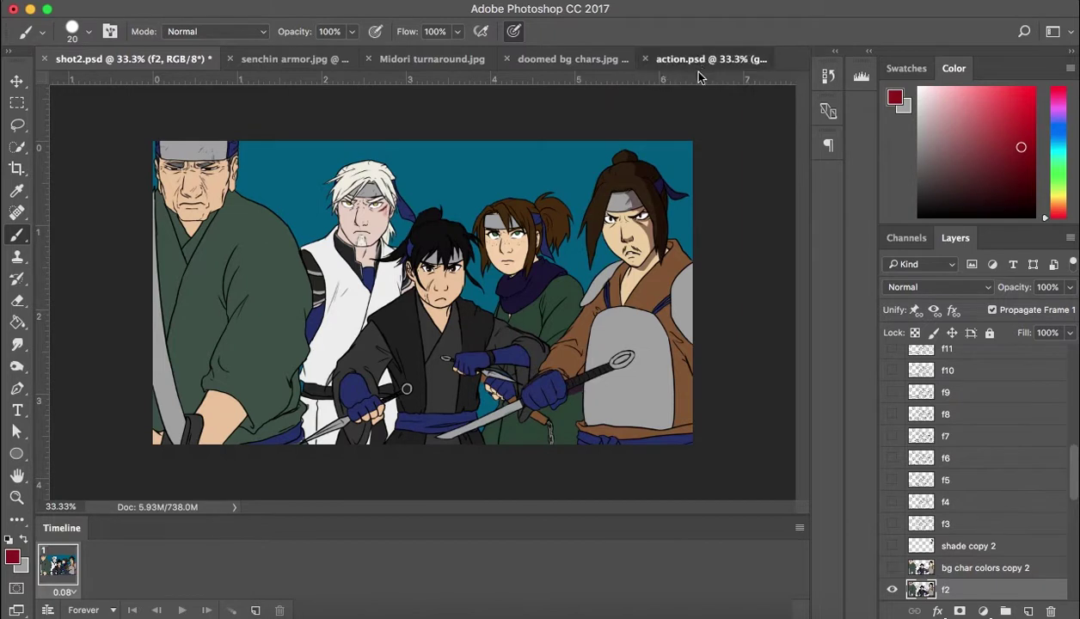
{"action": "scroll", "coordinate": [946, 421], "scroll_direction": "up", "scroll_amount": 3}
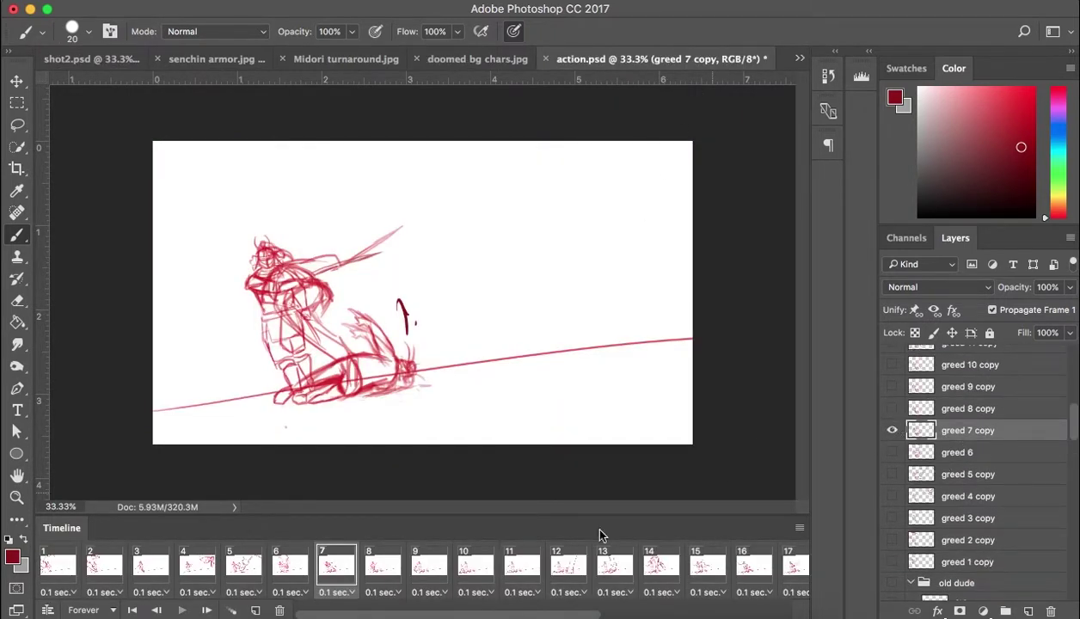
Select frame 8 and its greed 8 copy layer, briefly showing greed 9 copy, and undo a test stroke above the fallen figure
{"action": "left_click", "coordinate": [390, 569]}
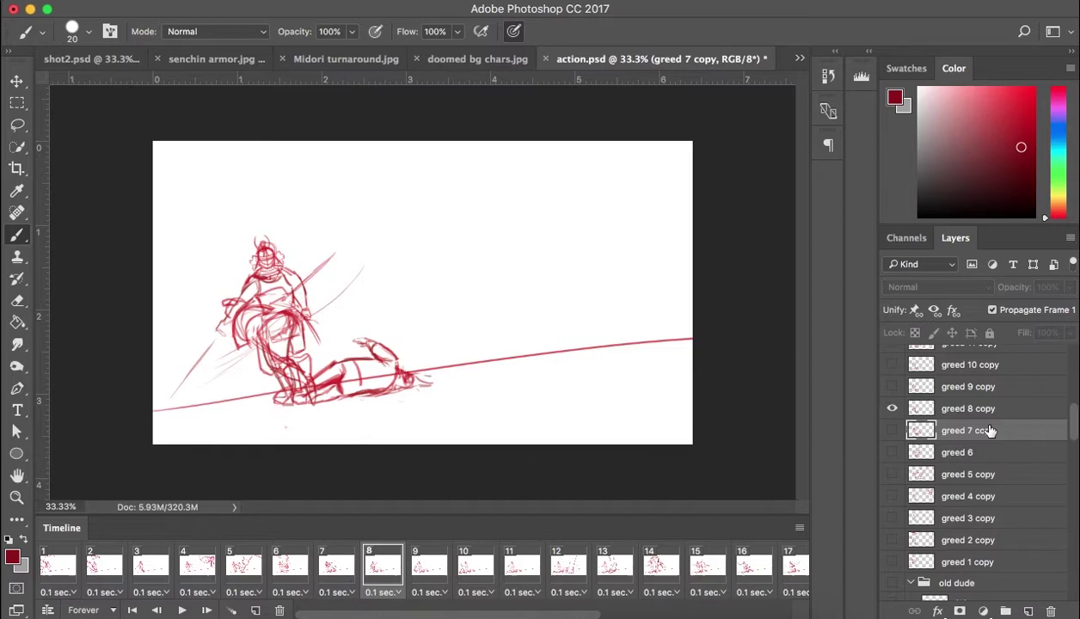
{"action": "left_click", "coordinate": [893, 386]}
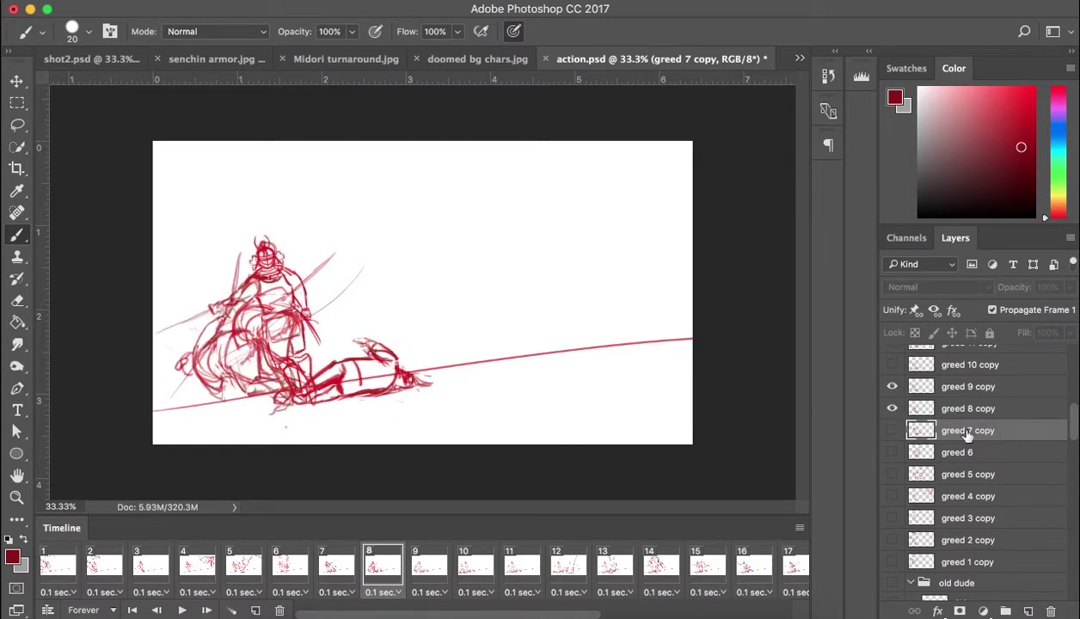
{"action": "left_click", "coordinate": [946, 411]}
{"action": "left_click", "coordinate": [892, 387]}
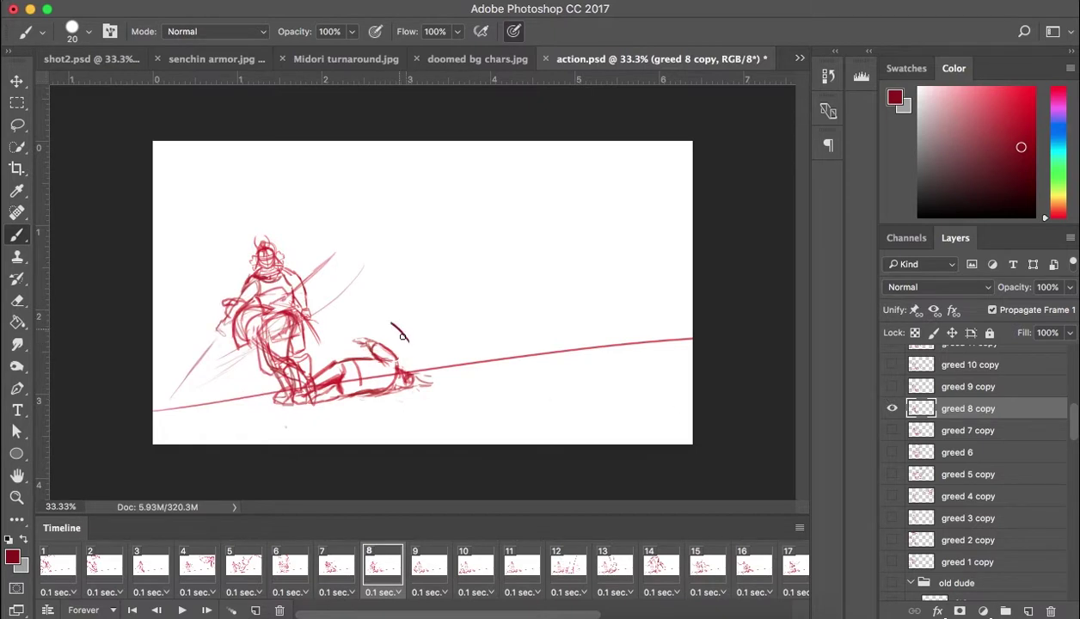
{"action": "key", "text": "ctrl+z"}
Look at the f2 artwork in shot2.psd again and come back to frame 8 of action.psd
{"action": "left_click", "coordinate": [92, 60]}
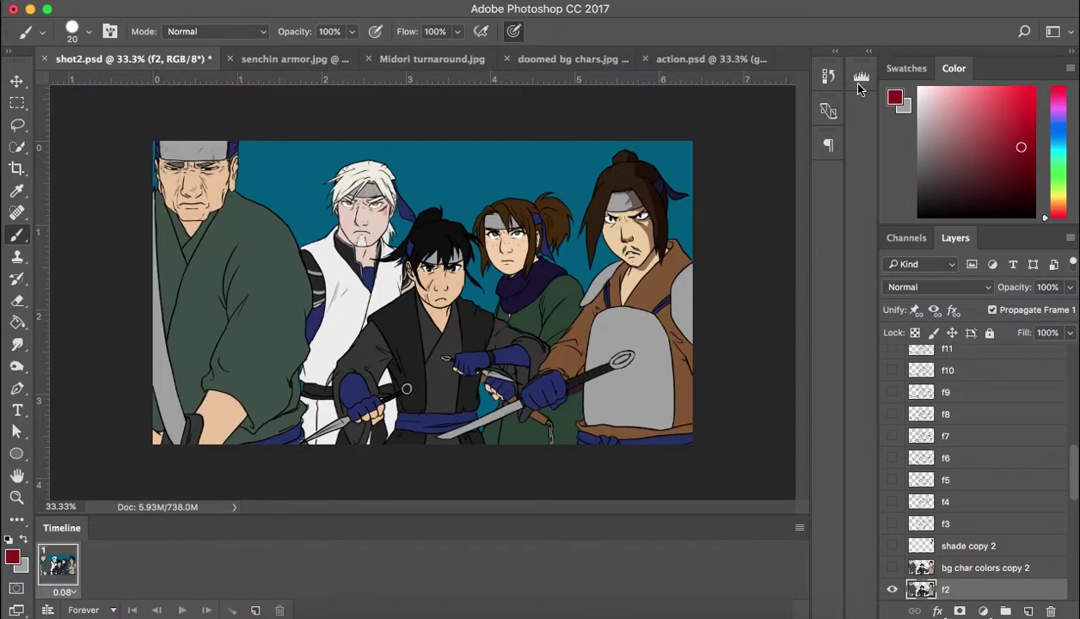
{"action": "left_click", "coordinate": [692, 58]}
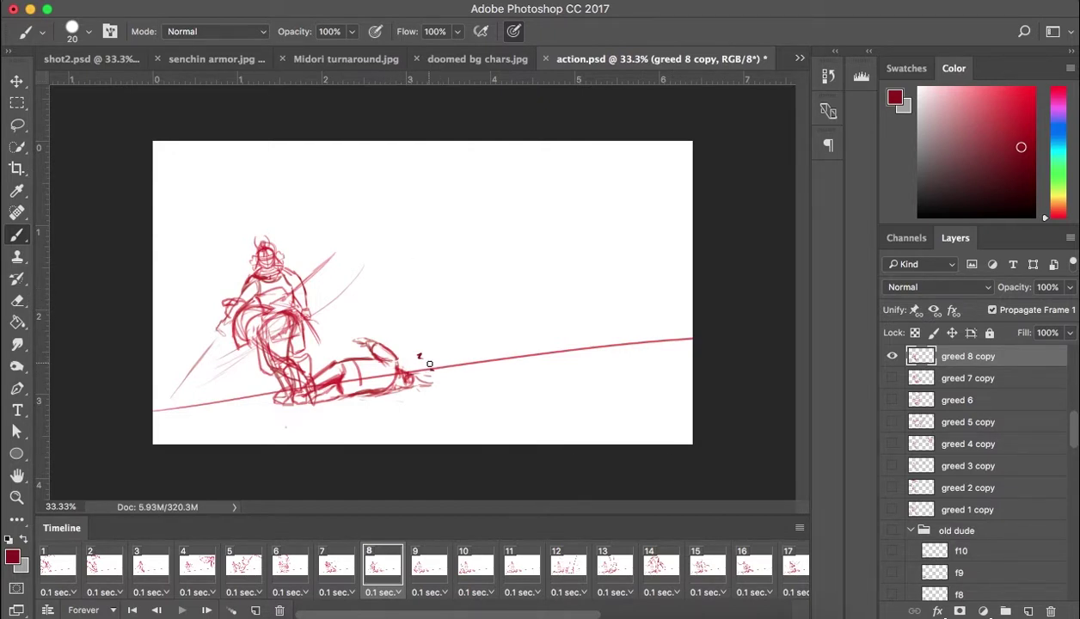
Lasso the small dark red mark near the fallen figure's head and move it with Free Transform to X 1009 px, Y 761 px
{"action": "key", "text": "l"}
{"action": "left_click_drag", "start_coordinate": [419, 336], "coordinate": [415, 350]}
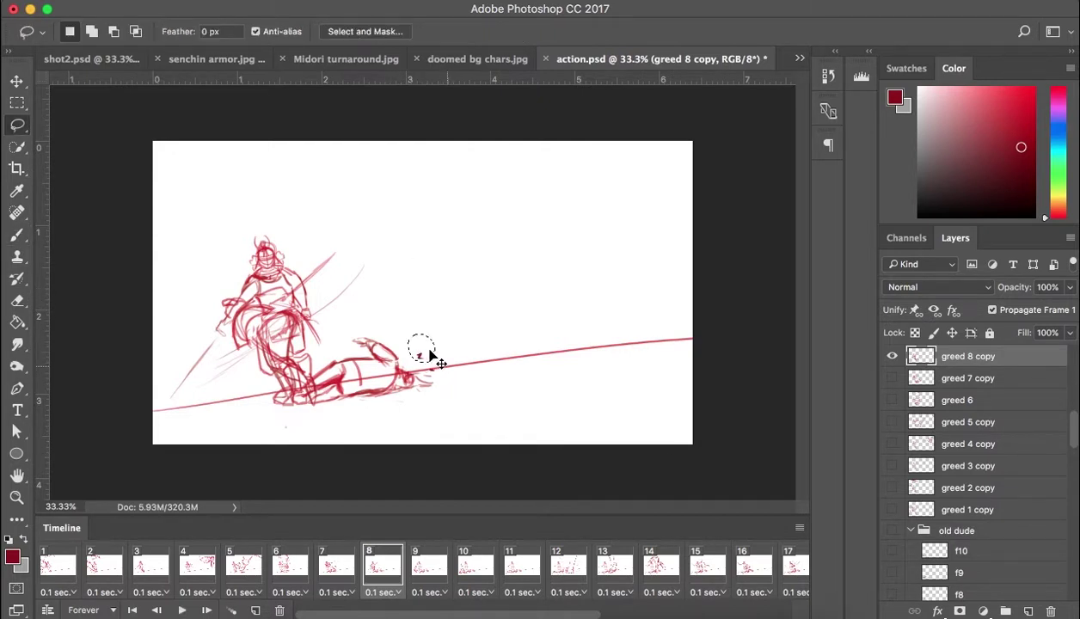
{"action": "key", "text": "ctrl+t"}
{"action": "left_click_drag", "start_coordinate": [424, 340], "coordinate": [435, 358]}
{"action": "key", "text": "ctrl+z"}
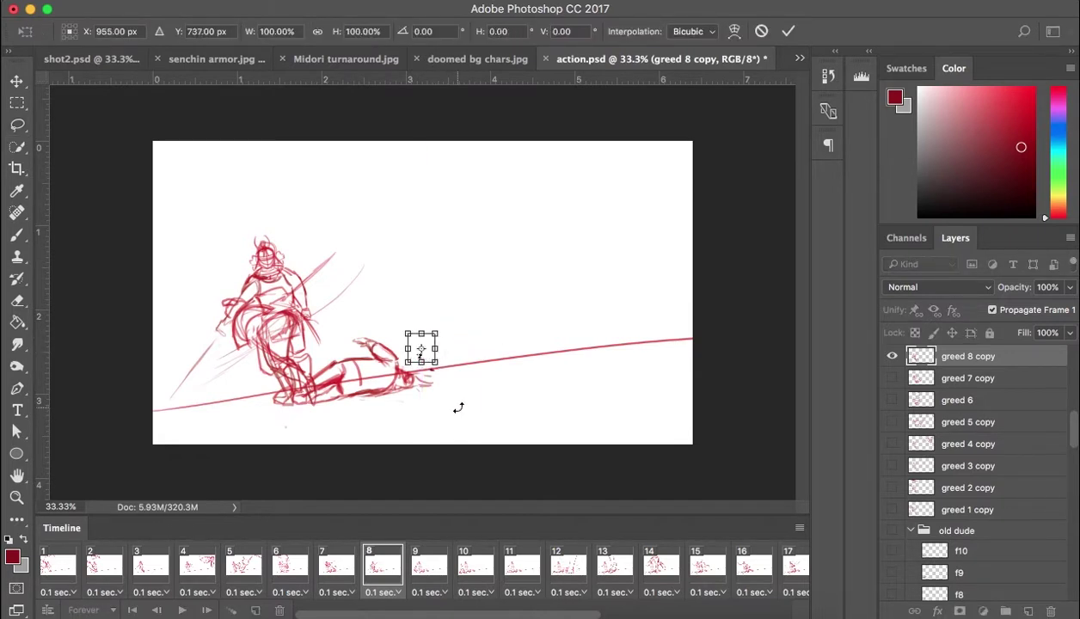
{"action": "left_click_drag", "start_coordinate": [419, 350], "coordinate": [435, 356]}
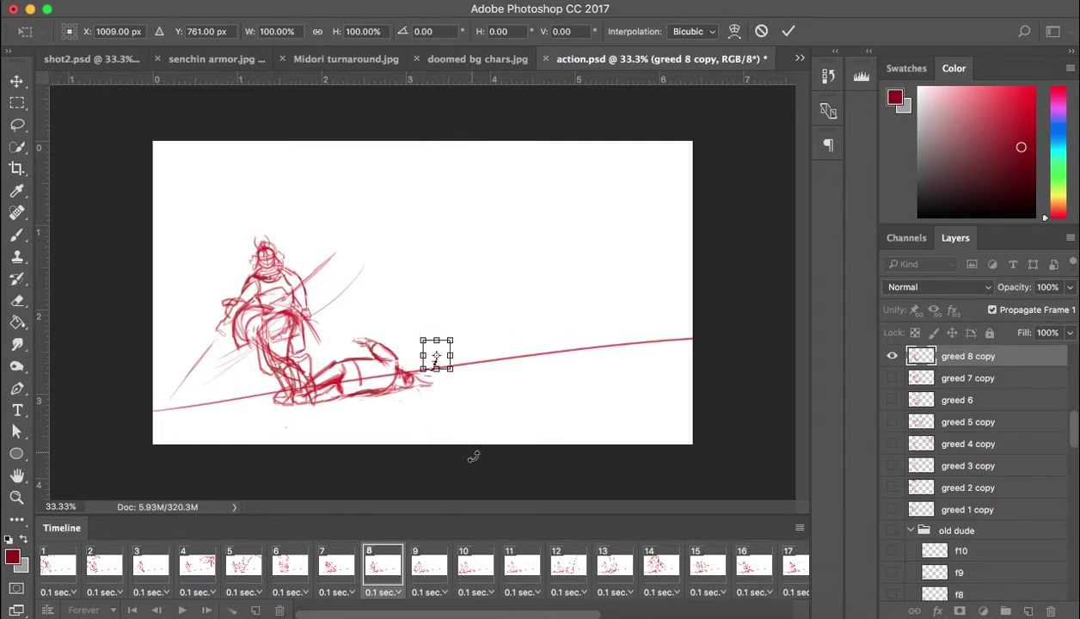
{"action": "key", "text": "Return"}
{"action": "key", "text": "l"}
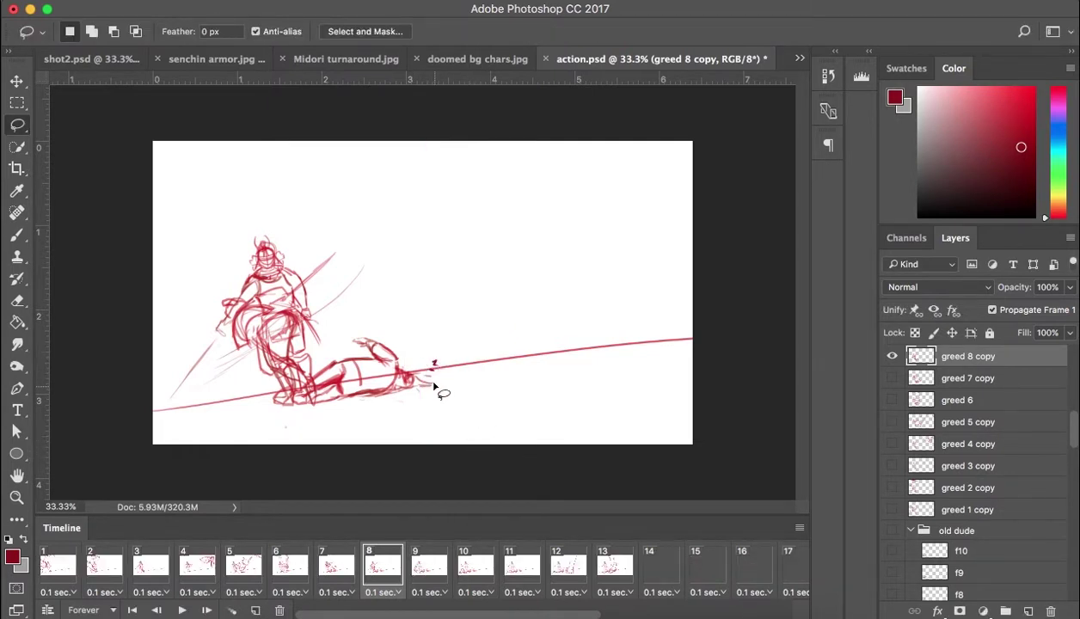
Play the rough animation, rewind to the first frame, and replay it through to frame 27
{"action": "key", "text": "space"}
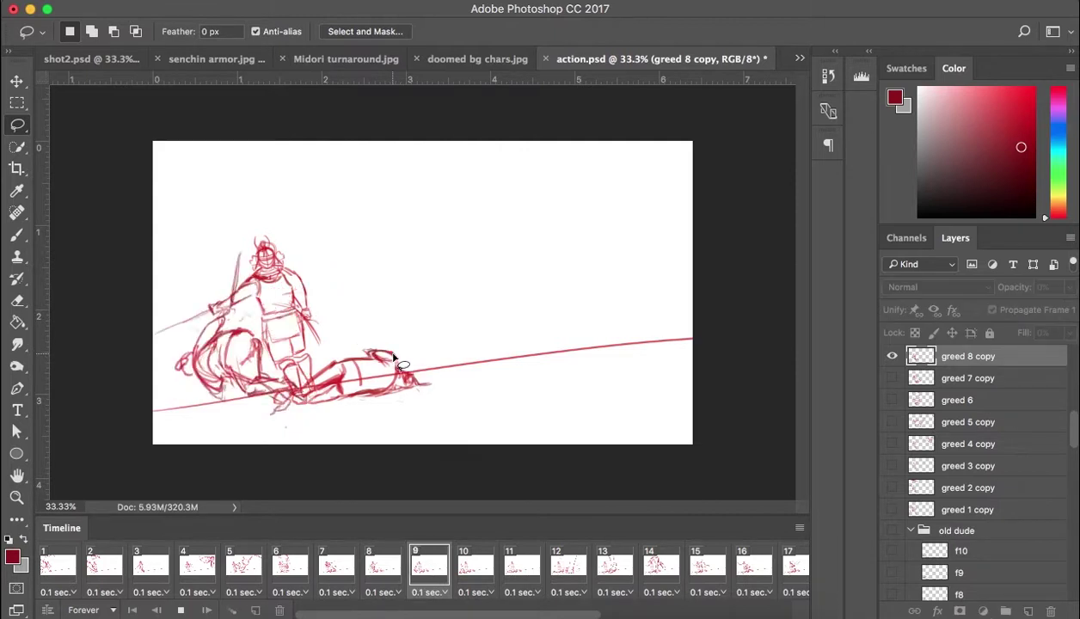
{"action": "key", "text": "b"}
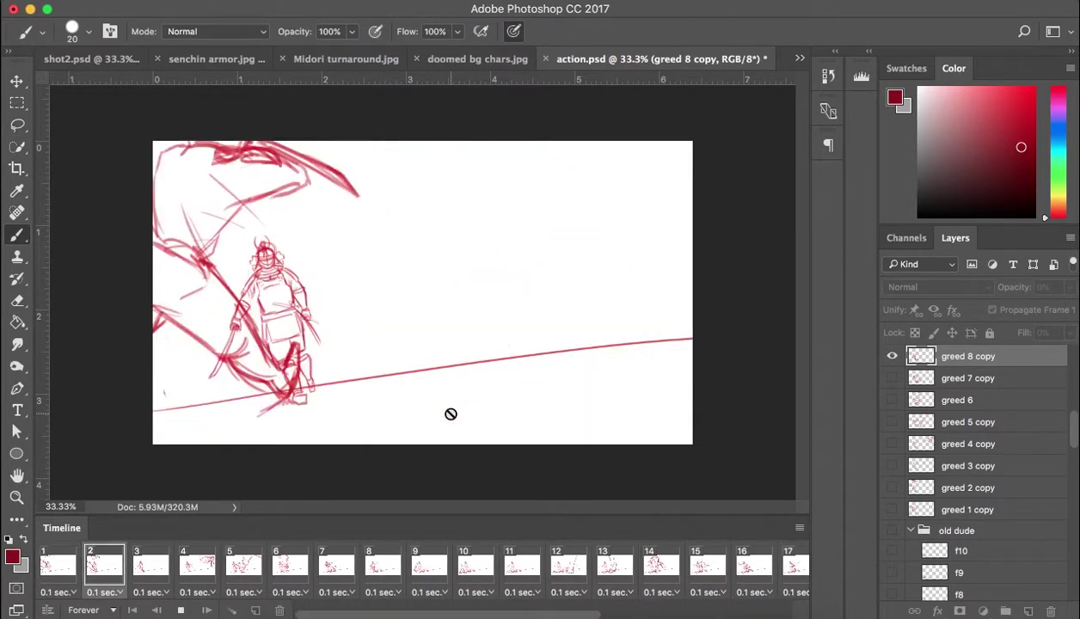
{"action": "key", "text": "space"}
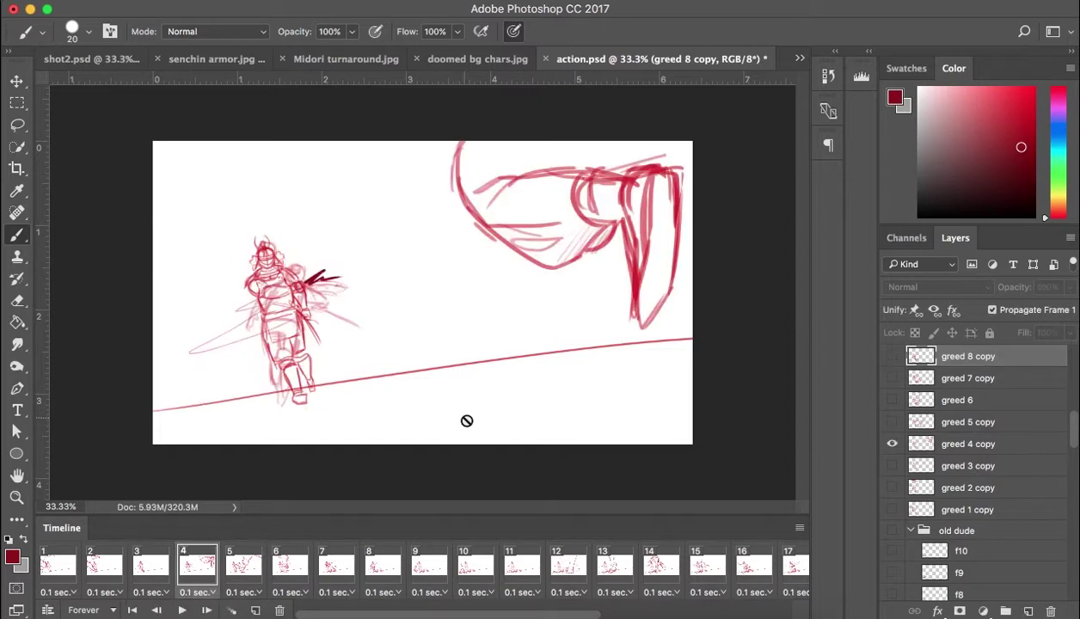
{"action": "left_click", "coordinate": [133, 611]}
{"action": "key", "text": "space"}
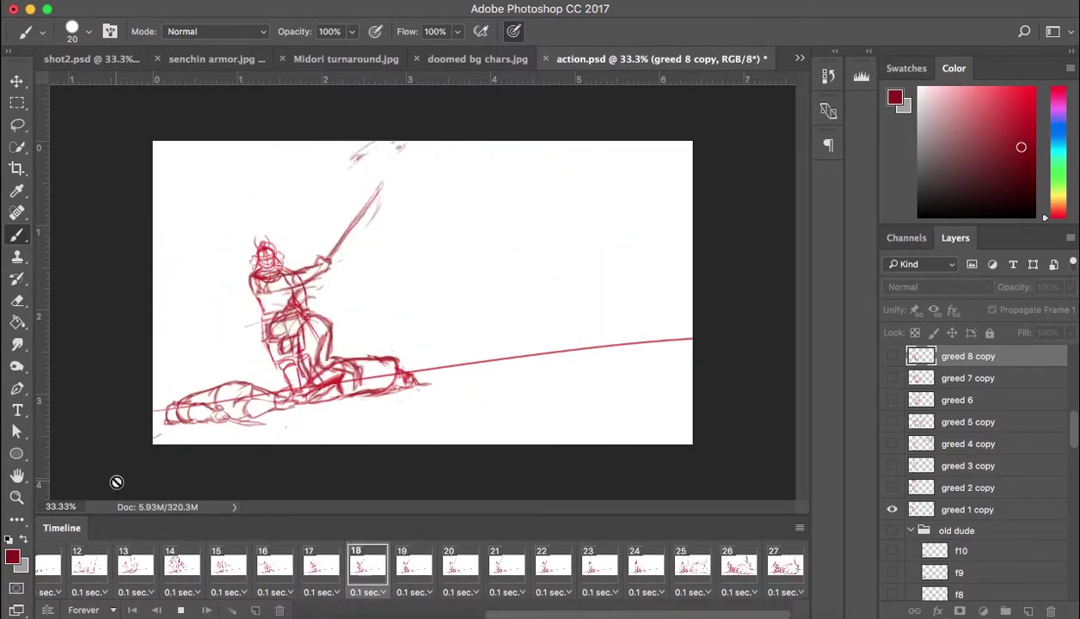
{"action": "key", "text": "space"}
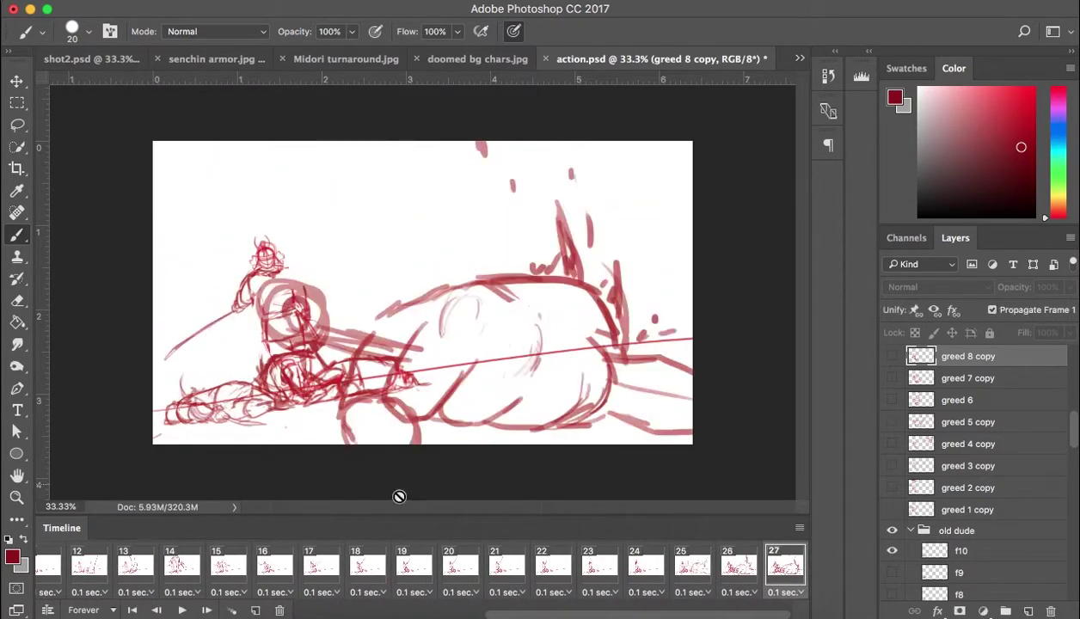
Step back through the rough animation frames from 21 to 15 and compare the swordsman's poses
{"action": "left_click", "coordinate": [503, 566]}
{"action": "left_click", "coordinate": [458, 561]}
{"action": "left_click", "coordinate": [413, 559]}
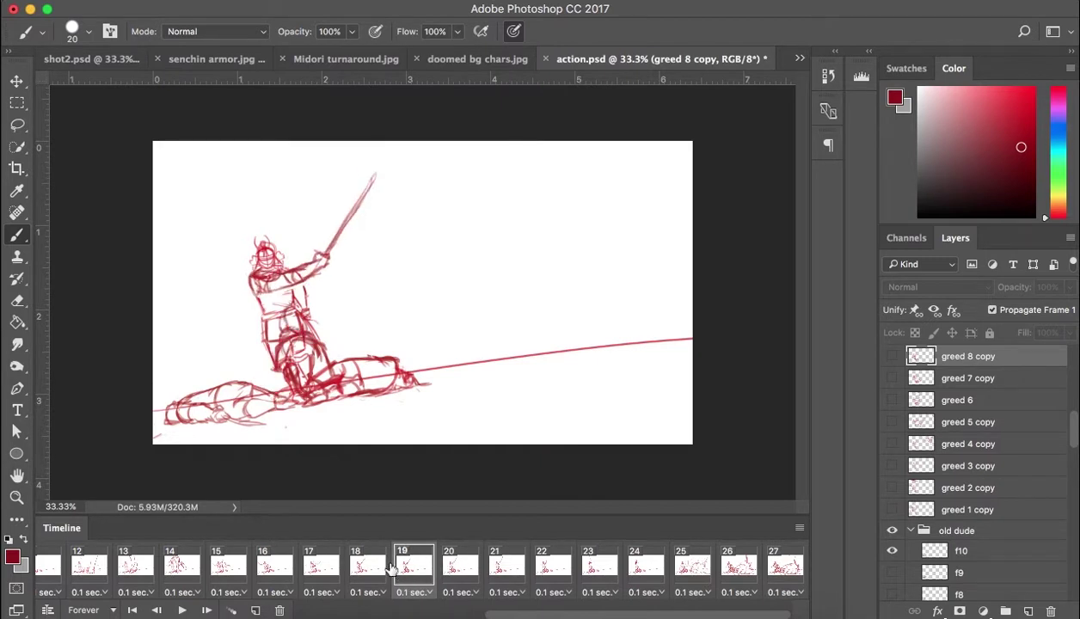
{"action": "left_click", "coordinate": [362, 560]}
{"action": "left_click", "coordinate": [317, 562]}
{"action": "left_click", "coordinate": [275, 564]}
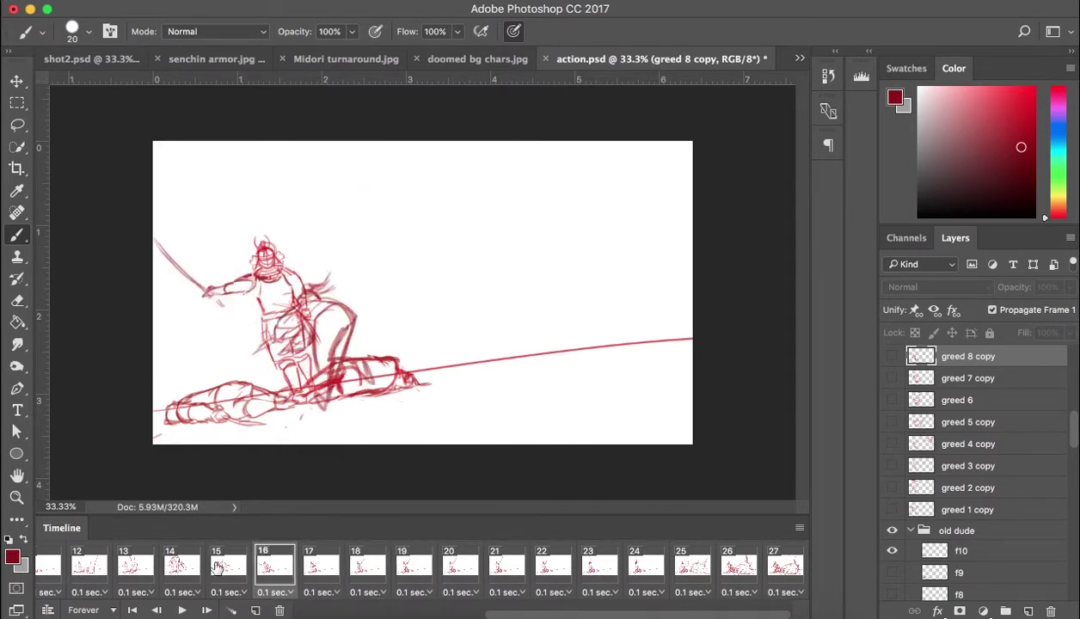
{"action": "left_click", "coordinate": [220, 566]}
{"action": "left_click", "coordinate": [274, 564]}
On frame 17, select the greed 13 copy layer and brush dark red strokes on the swordsman's torso and the loose marks above him
{"action": "left_click", "coordinate": [332, 575]}
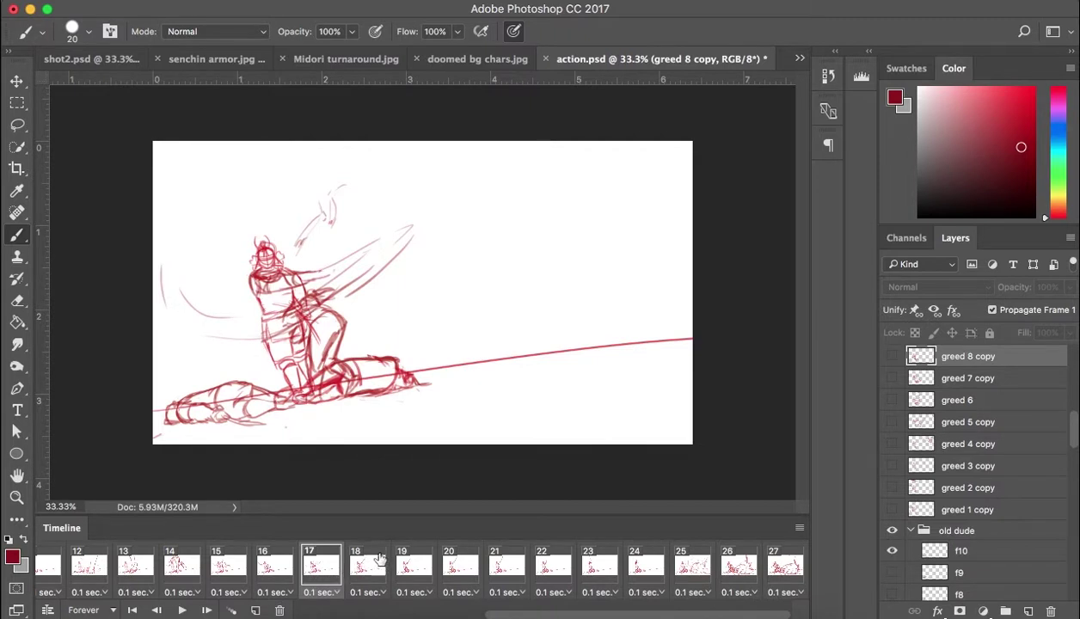
{"action": "scroll", "coordinate": [968, 452], "scroll_direction": "up", "scroll_amount": 5}
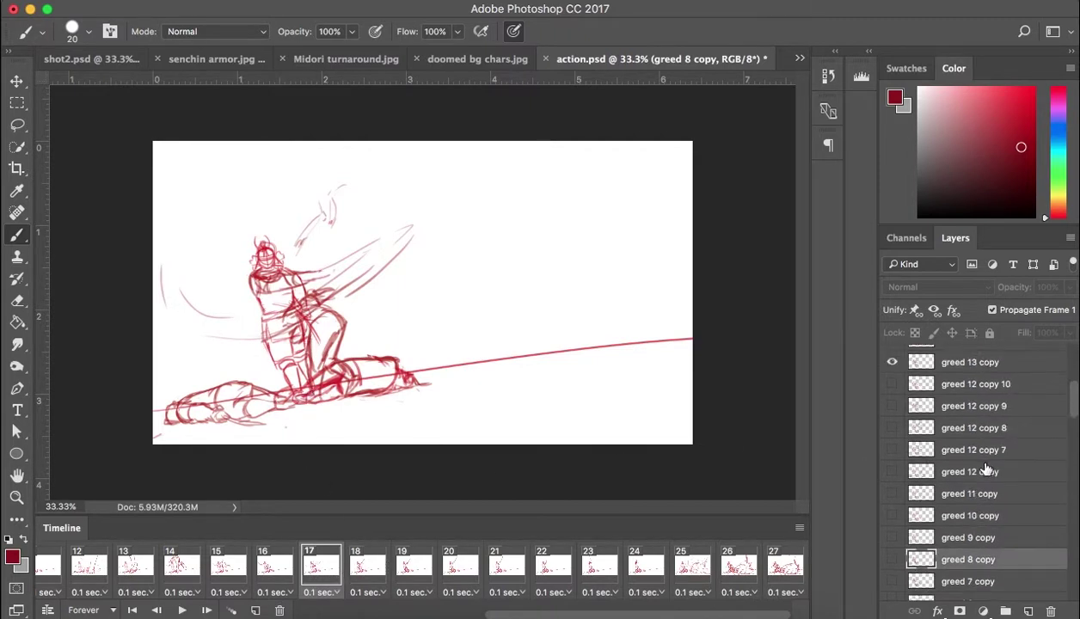
{"action": "left_click", "coordinate": [971, 421]}
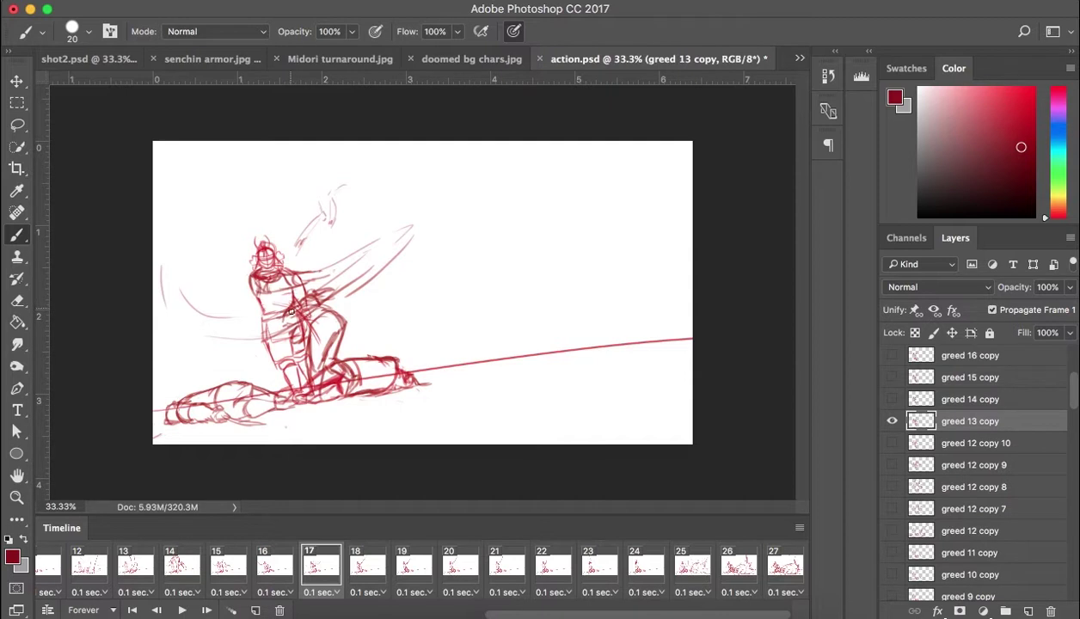
{"action": "key", "text": "super+equal"}
{"action": "key", "text": "super+equal"}
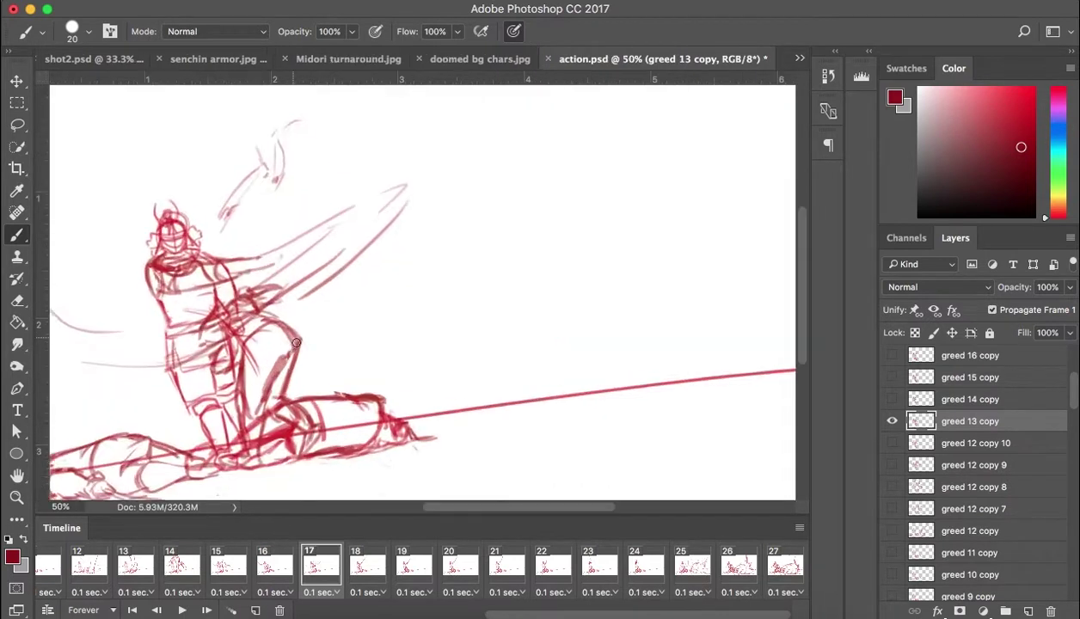
{"action": "mouse_move", "coordinate": [141, 339]}
{"action": "left_mouse_down"}
{"action": "mouse_move", "coordinate": [172, 288]}
{"action": "mouse_move", "coordinate": [170, 317]}
{"action": "left_mouse_up"}
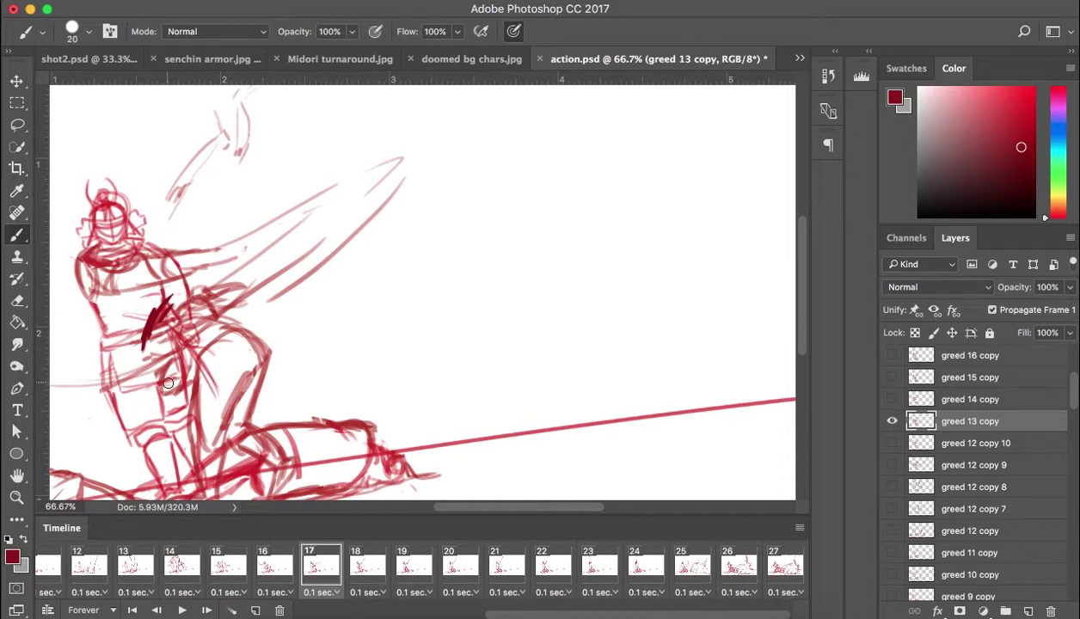
{"action": "left_click_drag", "start_coordinate": [258, 188], "coordinate": [265, 294]}
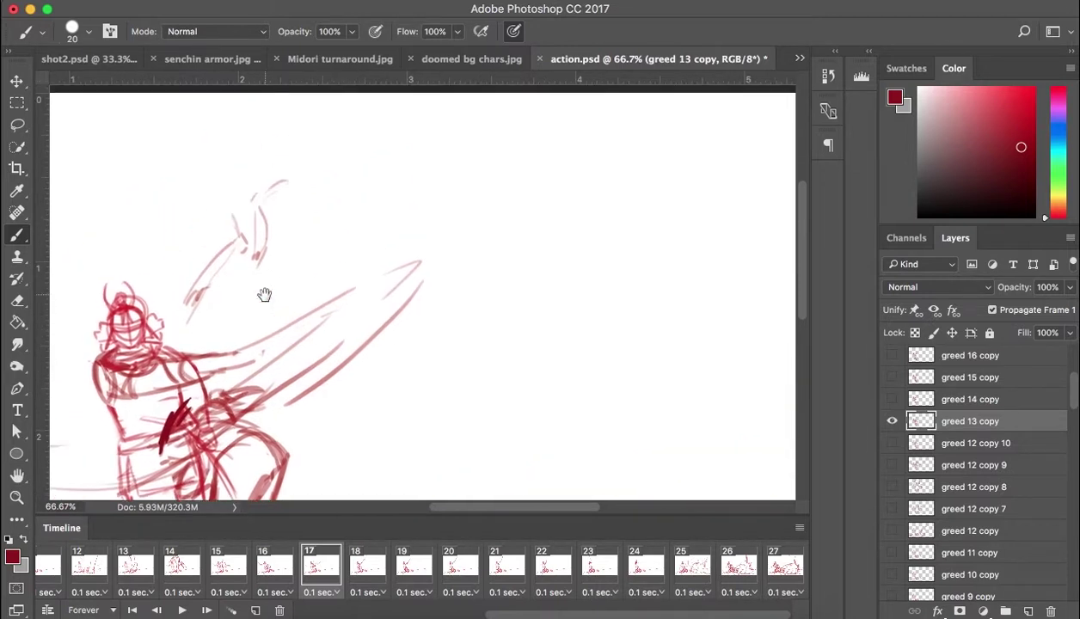
{"action": "left_click_drag", "start_coordinate": [184, 320], "coordinate": [259, 248]}
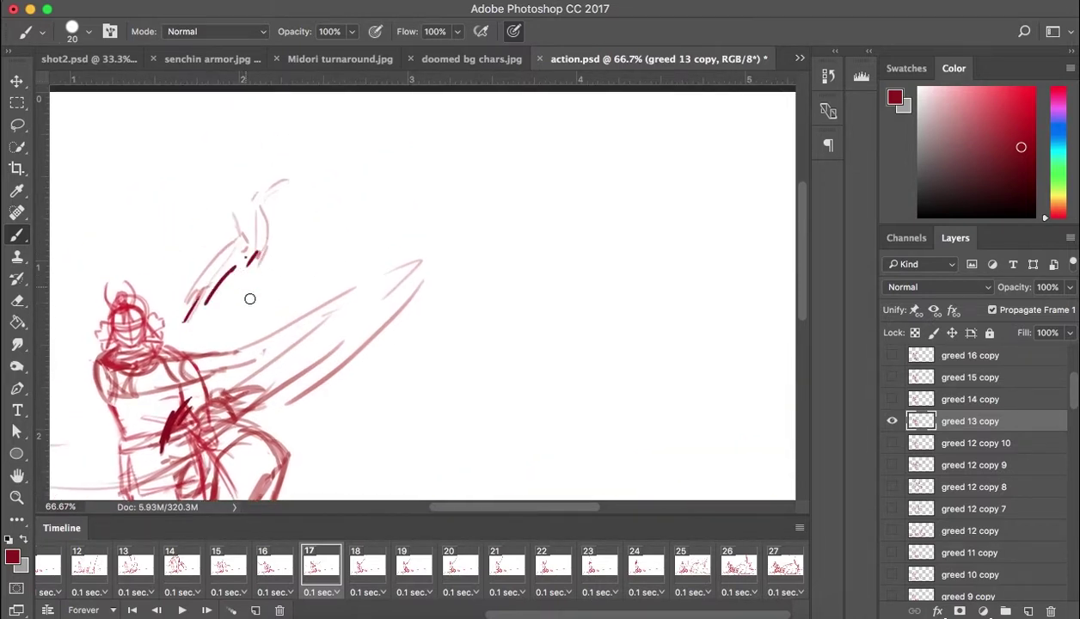
On frame 18, select the greed 14 copy layer and brush short dark red strokes along the torso and beside the raised sword
{"action": "left_click", "coordinate": [361, 568]}
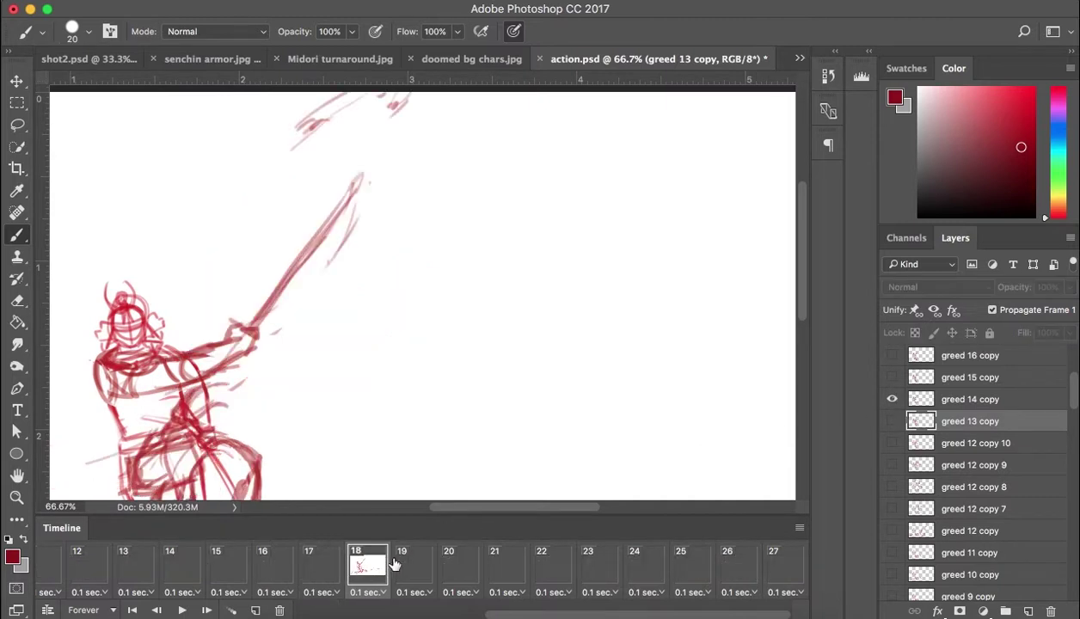
{"action": "left_click_drag", "start_coordinate": [375, 356], "coordinate": [475, 280]}
{"action": "left_click", "coordinate": [972, 399]}
{"action": "mouse_move", "coordinate": [258, 344]}
{"action": "left_mouse_down"}
{"action": "mouse_move", "coordinate": [237, 399]}
{"action": "mouse_move", "coordinate": [252, 352]}
{"action": "left_mouse_up"}
{"action": "left_click_drag", "start_coordinate": [286, 297], "coordinate": [270, 318]}
{"action": "left_click_drag", "start_coordinate": [462, 107], "coordinate": [453, 151]}
{"action": "left_click_drag", "start_coordinate": [444, 169], "coordinate": [437, 181]}
{"action": "left_click_drag", "start_coordinate": [406, 232], "coordinate": [398, 246]}
{"action": "left_click_drag", "start_coordinate": [269, 404], "coordinate": [245, 432]}
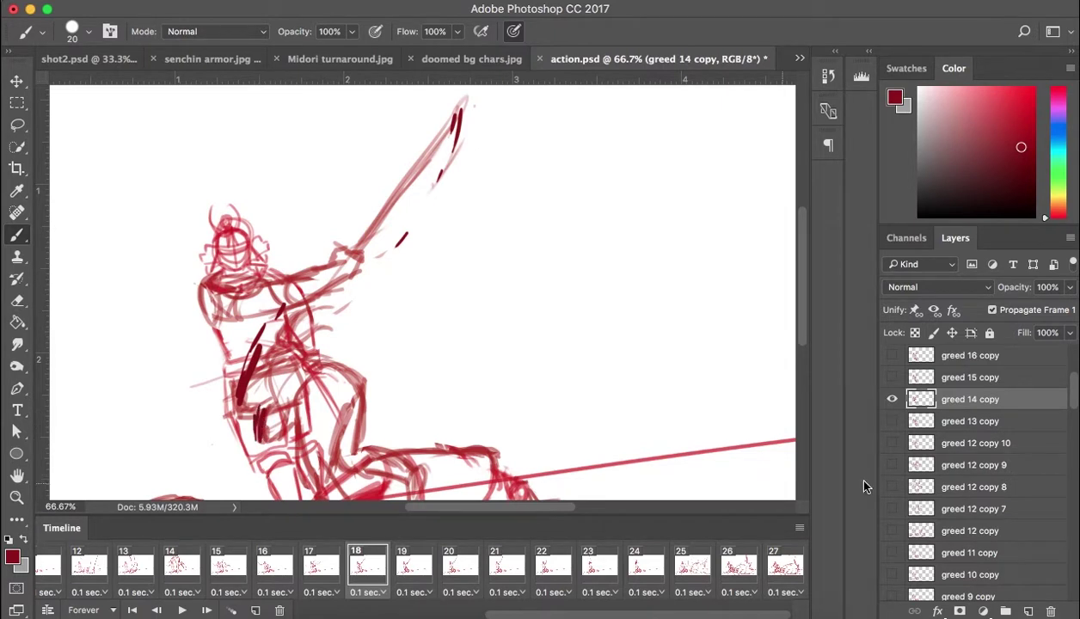
On frame 19, select the greed 15 copy layer and brush dark red marks beside the kneeling legs and around the sword blade
{"action": "left_click", "coordinate": [397, 557]}
{"action": "left_click", "coordinate": [969, 384]}
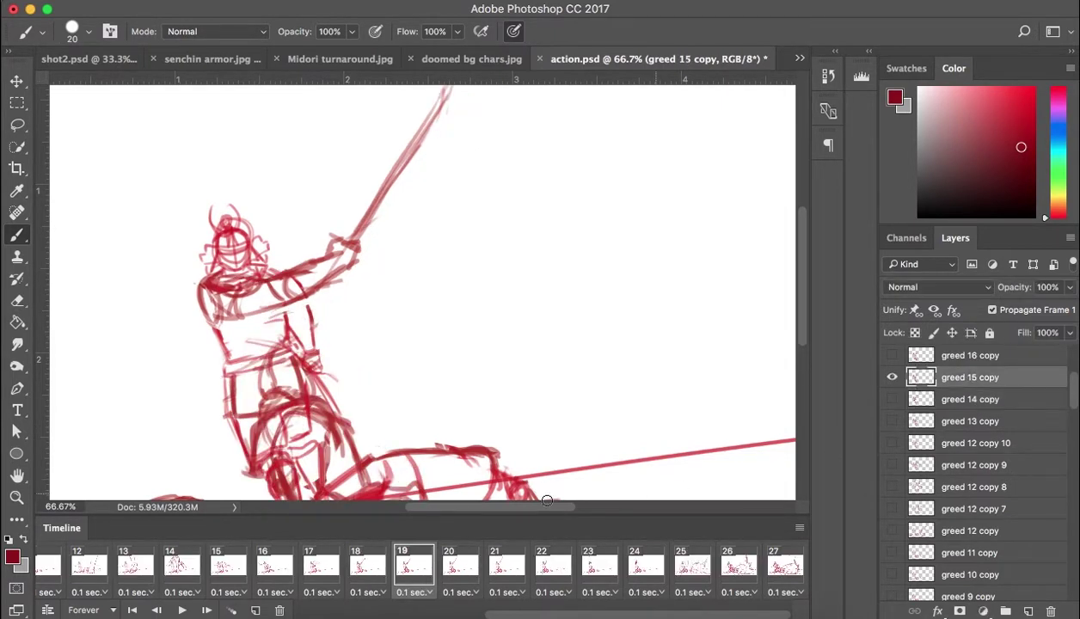
{"action": "scroll", "coordinate": [383, 431], "scroll_direction": "down", "scroll_amount": 2}
{"action": "left_click_drag", "start_coordinate": [255, 455], "coordinate": [237, 458]}
{"action": "scroll", "coordinate": [459, 271], "scroll_direction": "up", "scroll_amount": 10}
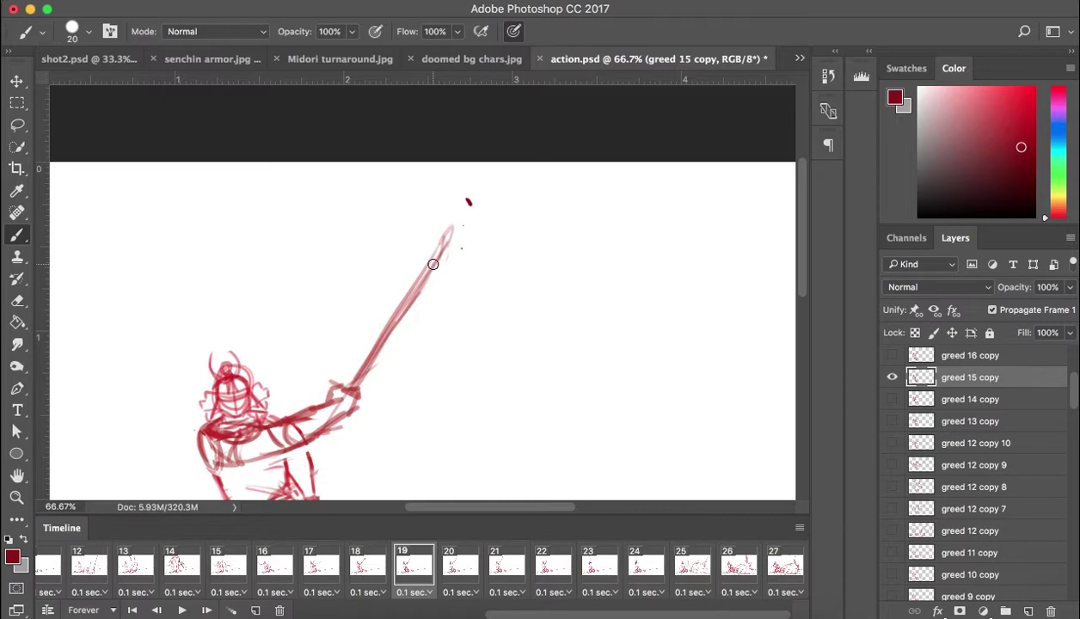
{"action": "left_click_drag", "start_coordinate": [430, 273], "coordinate": [404, 318]}
{"action": "left_click_drag", "start_coordinate": [428, 273], "coordinate": [379, 335]}
{"action": "scroll", "coordinate": [369, 404], "scroll_direction": "down", "scroll_amount": 16}
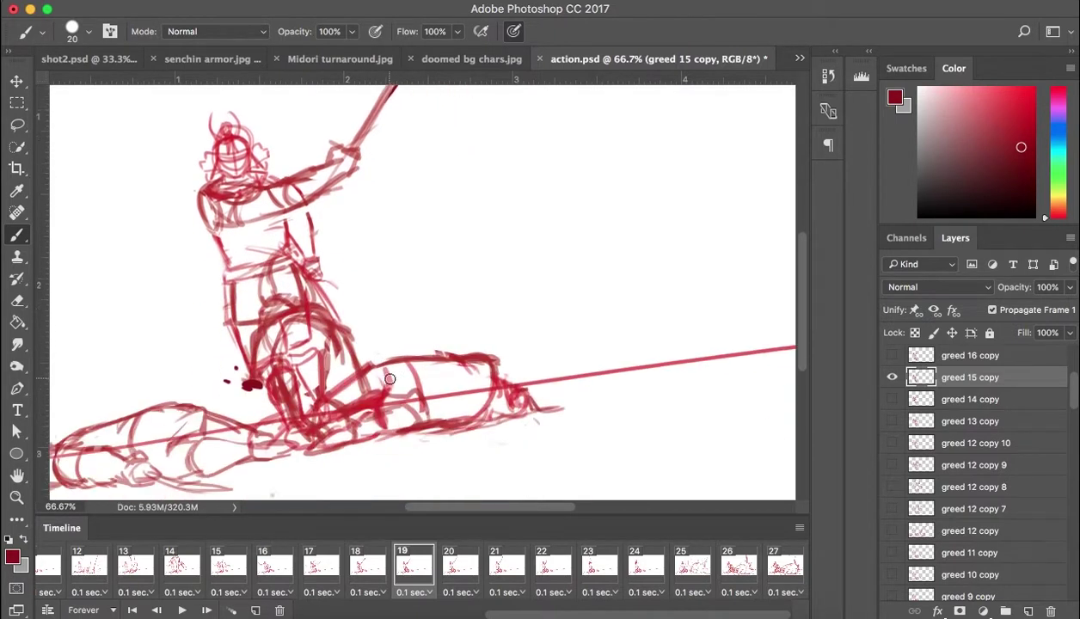
On frame 20, select the greed 16 copy layer and brush a short dark red stroke along the sword blade
{"action": "left_click", "coordinate": [449, 550]}
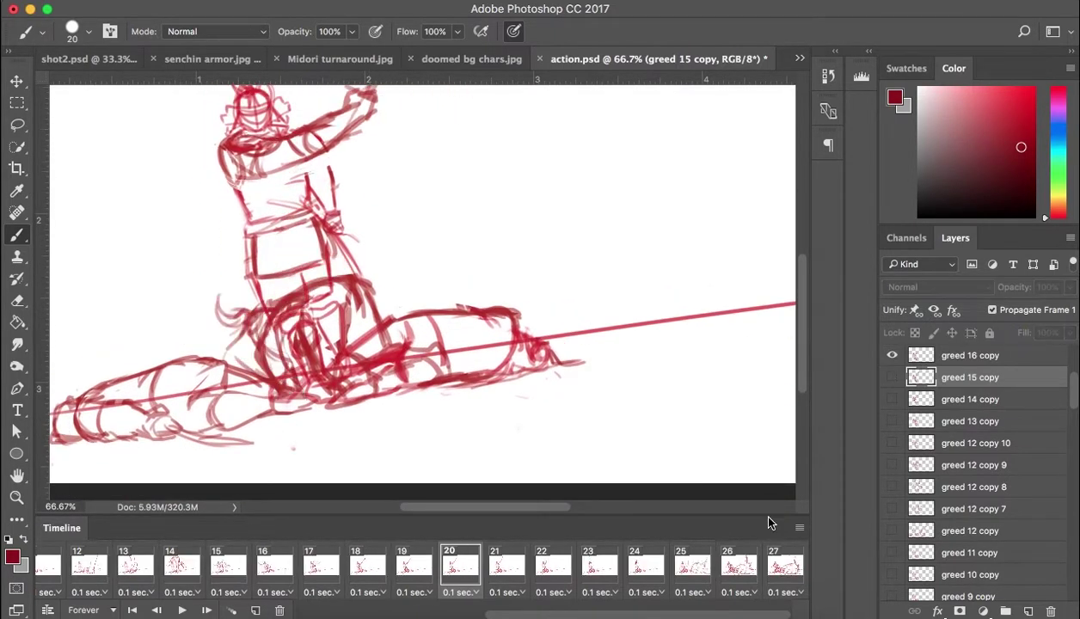
{"action": "left_click", "coordinate": [969, 378]}
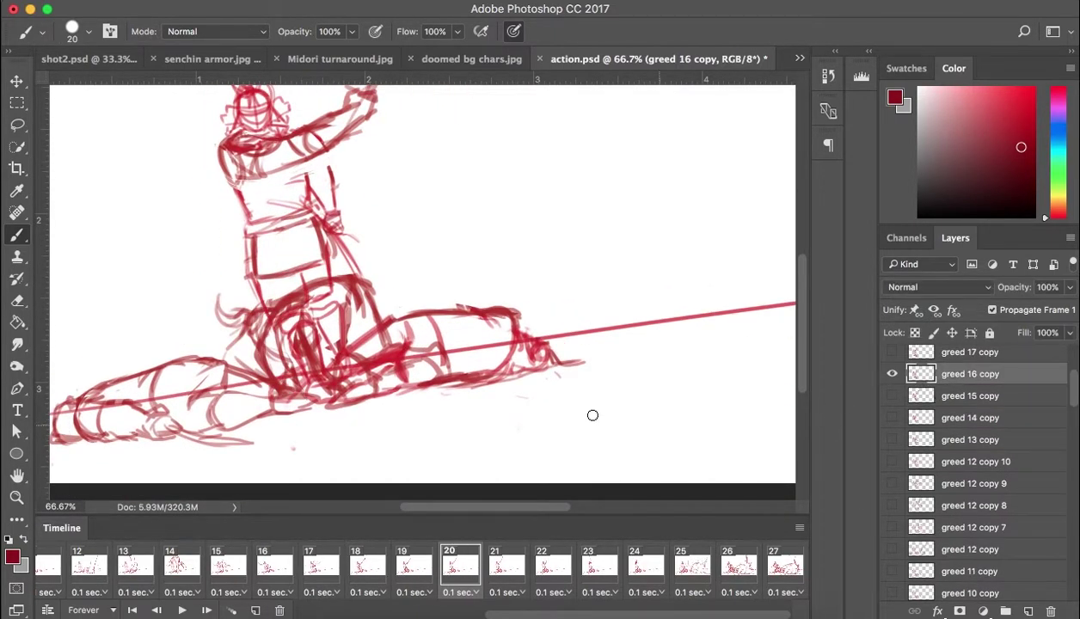
{"action": "scroll", "coordinate": [514, 374], "scroll_direction": "down", "scroll_amount": 4}
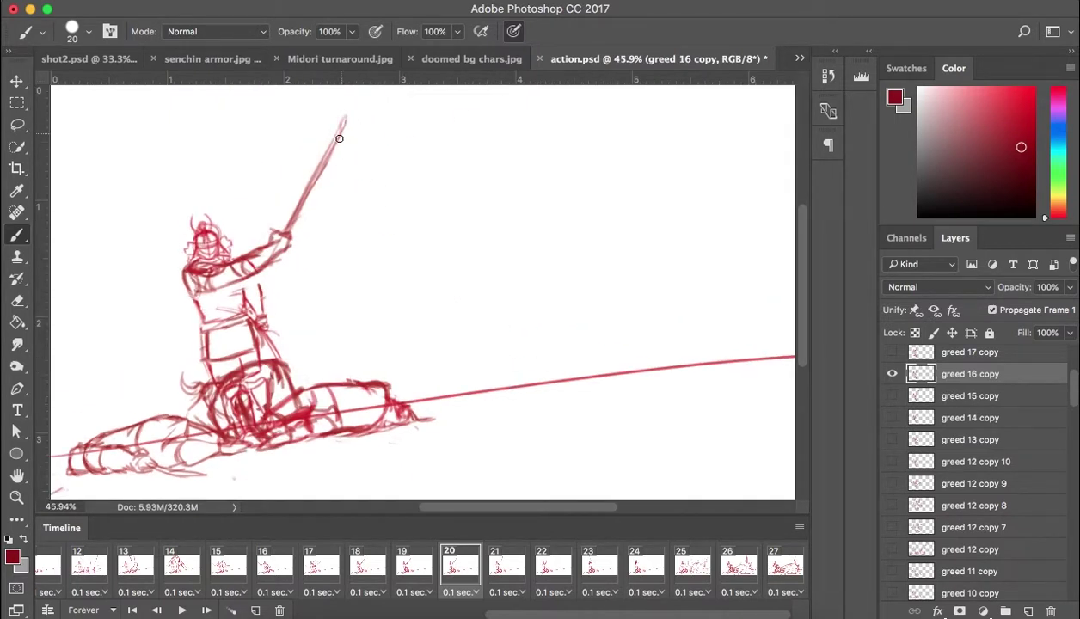
{"action": "left_click_drag", "start_coordinate": [337, 143], "coordinate": [314, 184]}
Play the rough animation, stop it, and return to frame 20
{"action": "left_click", "coordinate": [182, 609]}
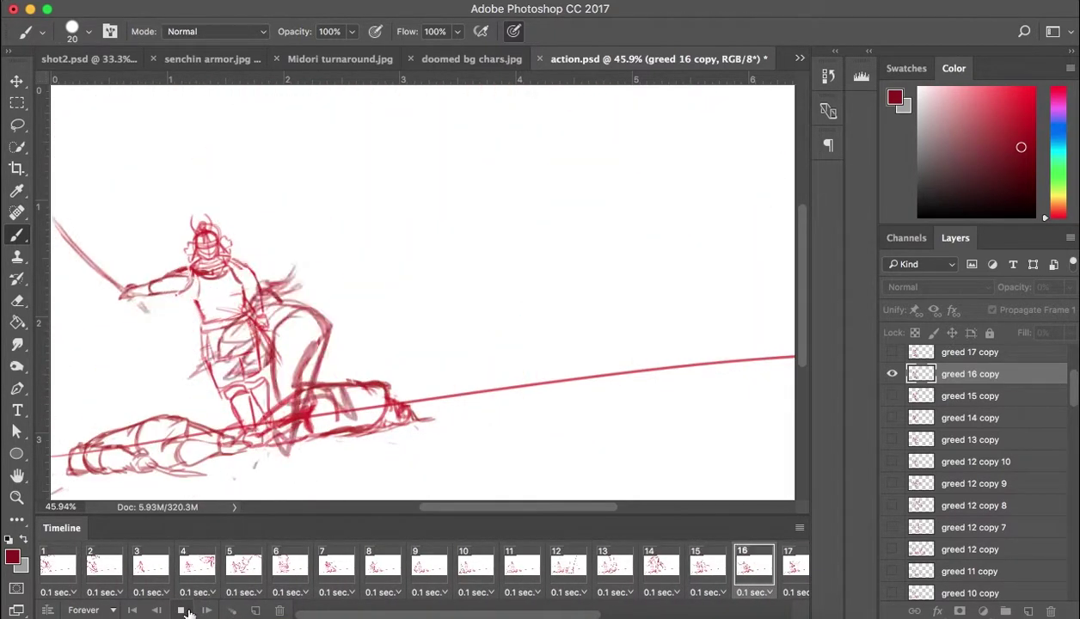
{"action": "left_click", "coordinate": [182, 609]}
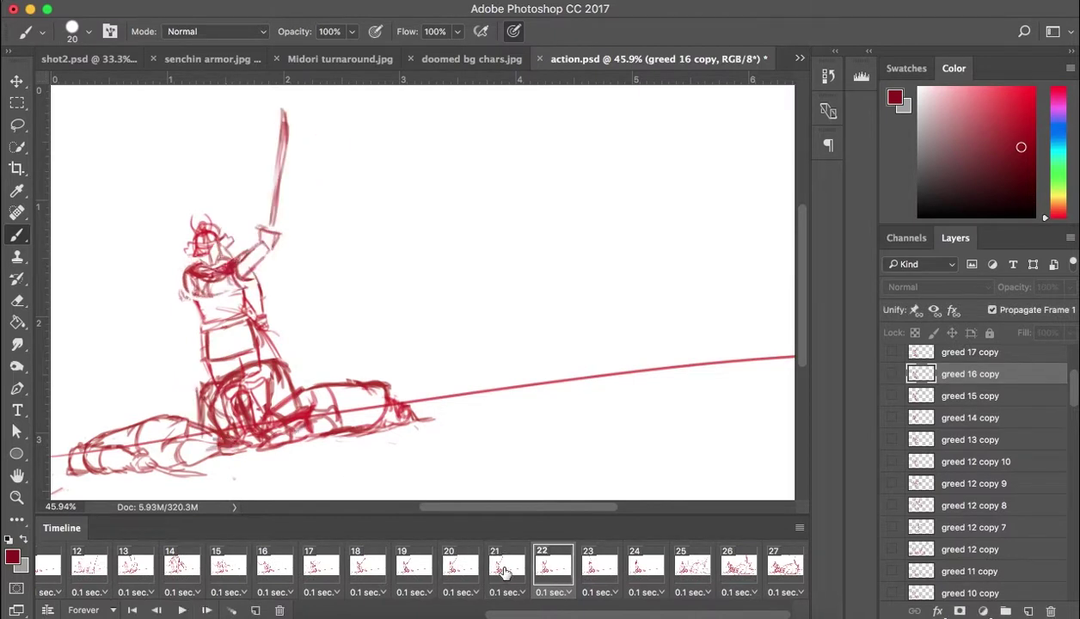
{"action": "key", "text": "Left"}
{"action": "key", "text": "Left"}
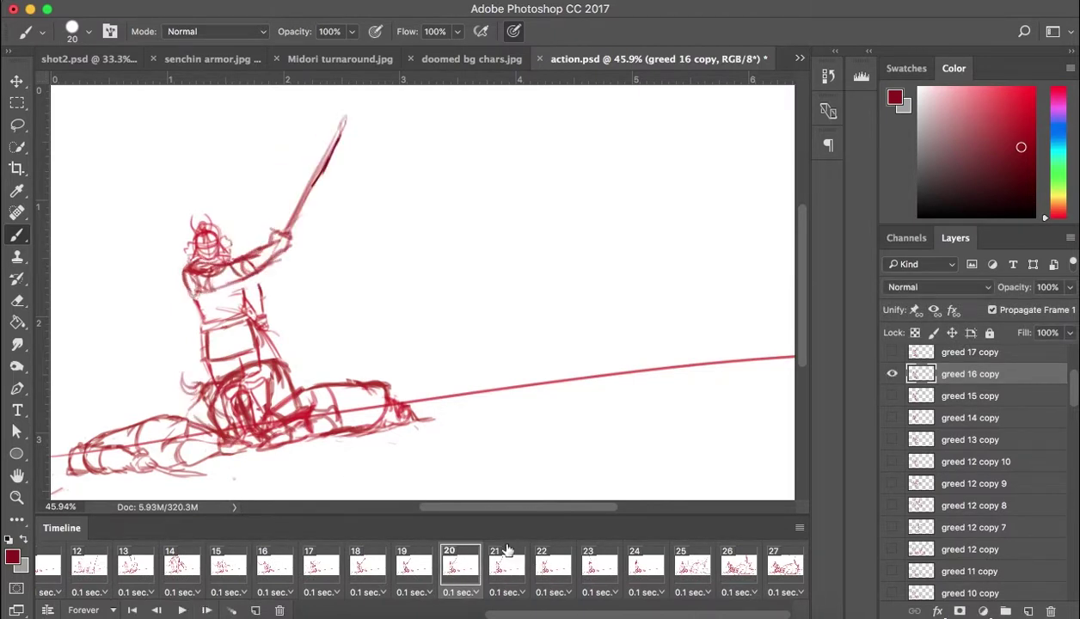
Examine the swordsman's lower body and the fallen figure close up, comparing frames 20 to 23
{"action": "key", "text": "super+equal"}
{"action": "key", "text": "super+equal"}
{"action": "key", "text": "super+equal"}
{"action": "key", "text": "super+equal"}
{"action": "left_click_drag", "start_coordinate": [237, 414], "coordinate": [528, 174]}
{"action": "scroll", "coordinate": [528, 174], "scroll_direction": "down", "scroll_amount": 5}
{"action": "scroll", "coordinate": [528, 174], "scroll_direction": "left", "scroll_amount": 7}
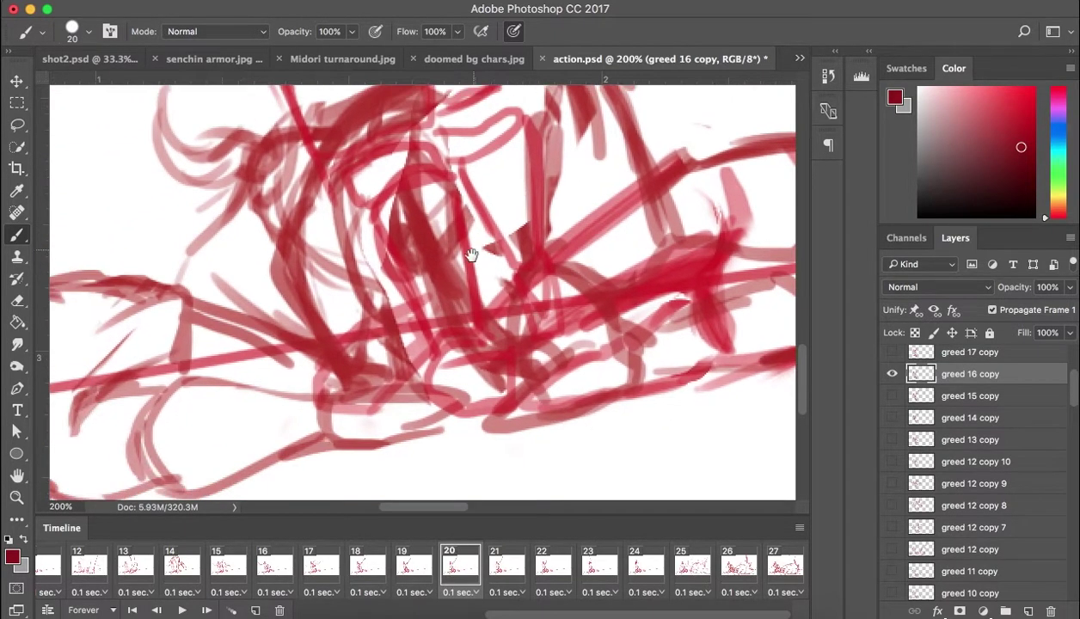
{"action": "left_click", "coordinate": [501, 565]}
{"action": "left_click", "coordinate": [587, 568]}
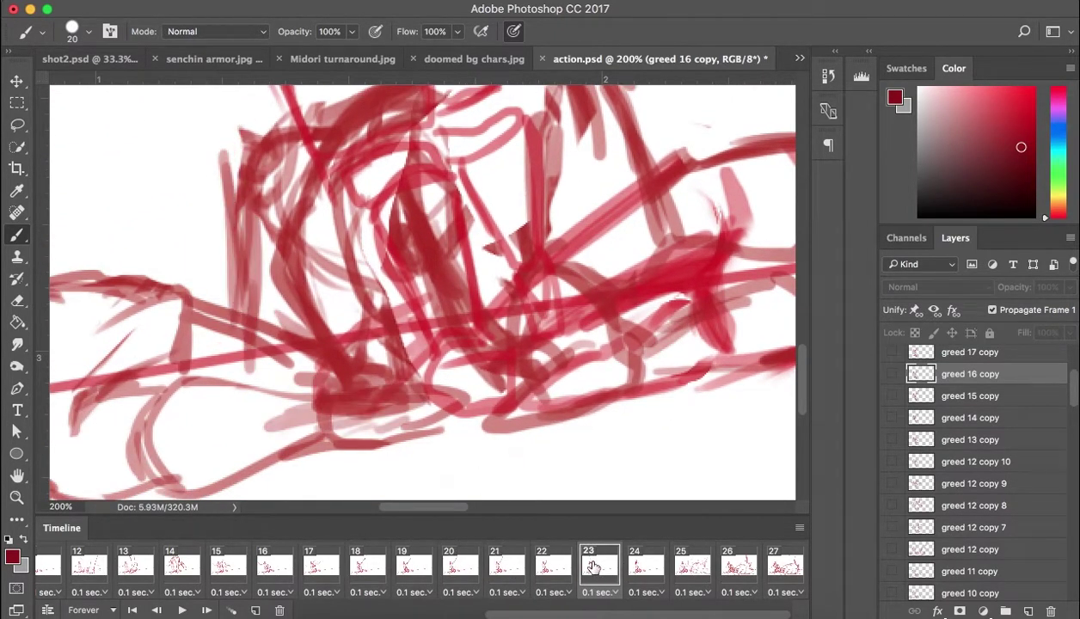
{"action": "left_click", "coordinate": [534, 557]}
{"action": "left_click", "coordinate": [501, 561]}
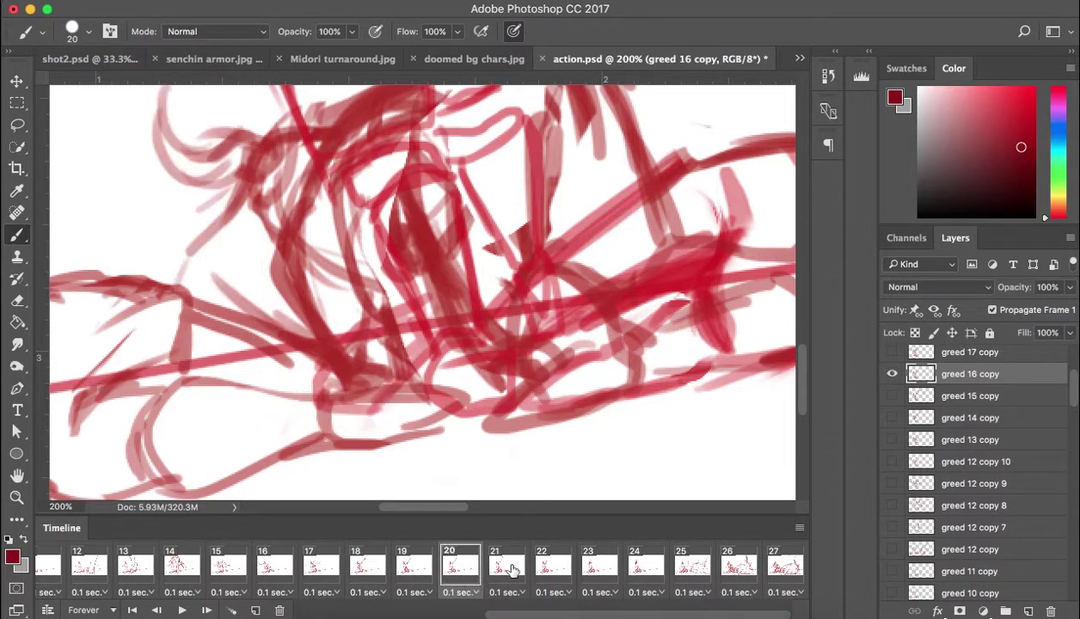
{"action": "left_click", "coordinate": [571, 576]}
Replay the rough animation with the whole swordsman in view, then stop playback
{"action": "scroll", "coordinate": [571, 593], "scroll_direction": "down", "scroll_amount": 5}
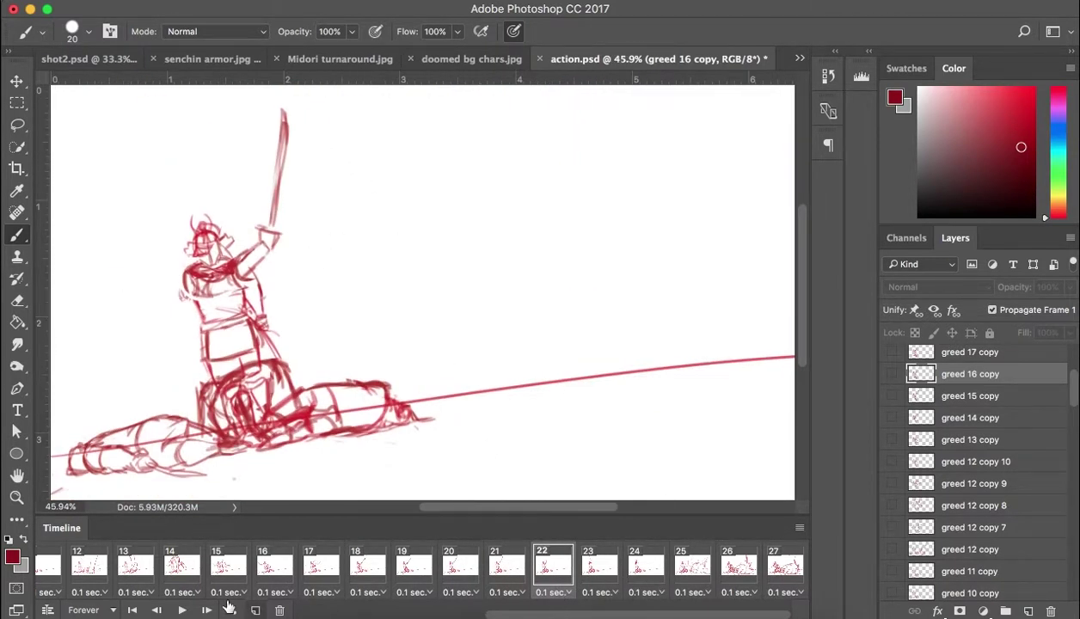
{"action": "left_click", "coordinate": [182, 609]}
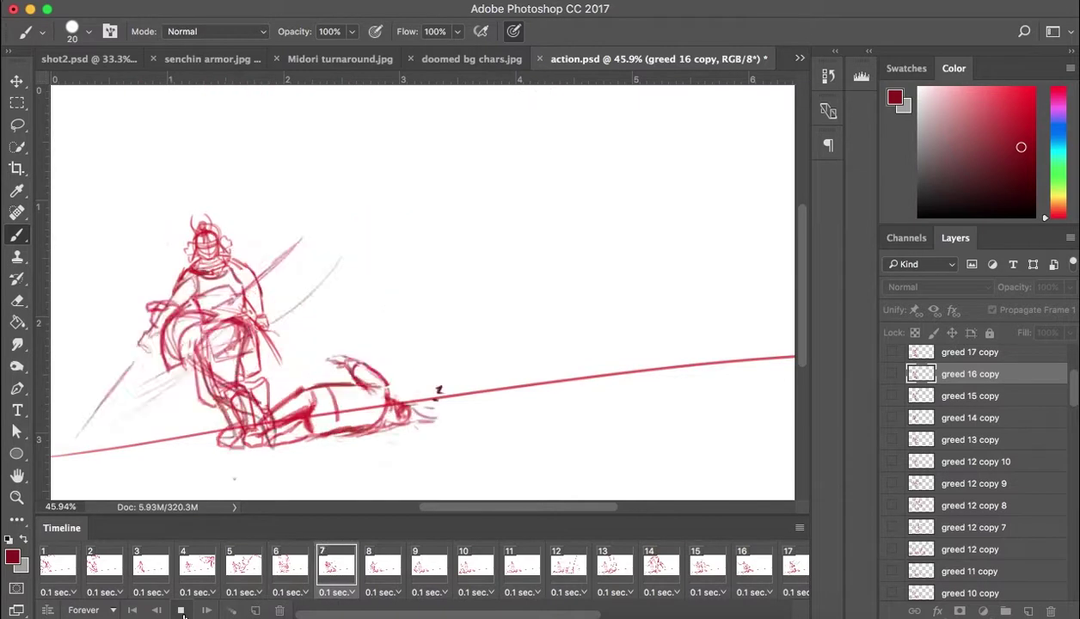
{"action": "key", "text": "space"}
Switch to shot2.psd, look through the layers around f2, and activate the Lasso tool
{"action": "left_click", "coordinate": [77, 57]}
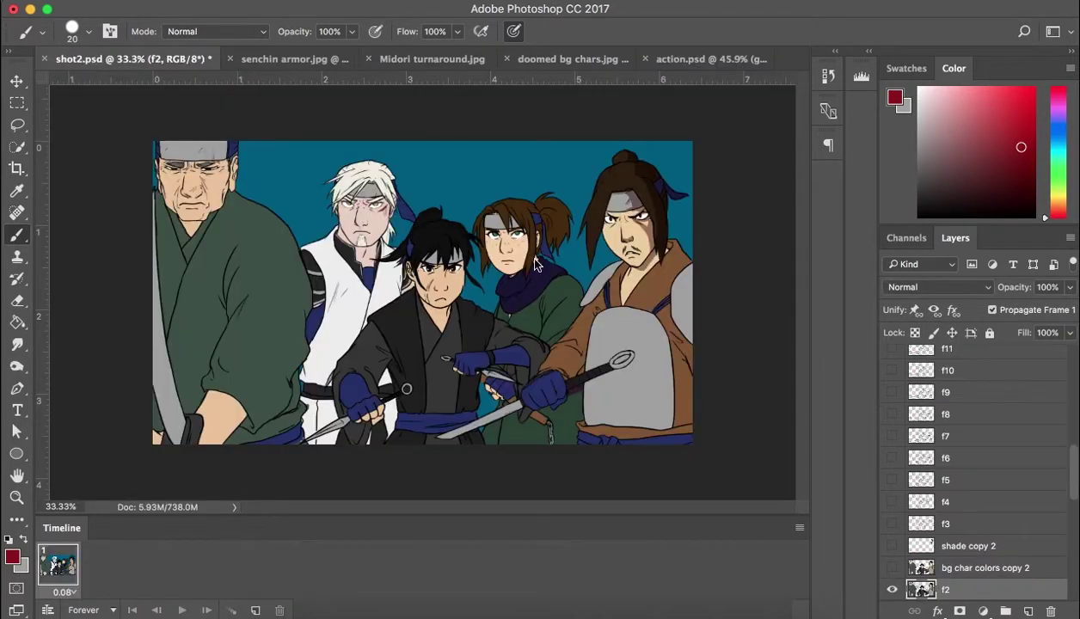
{"action": "scroll", "coordinate": [996, 540], "scroll_direction": "down", "scroll_amount": 3}
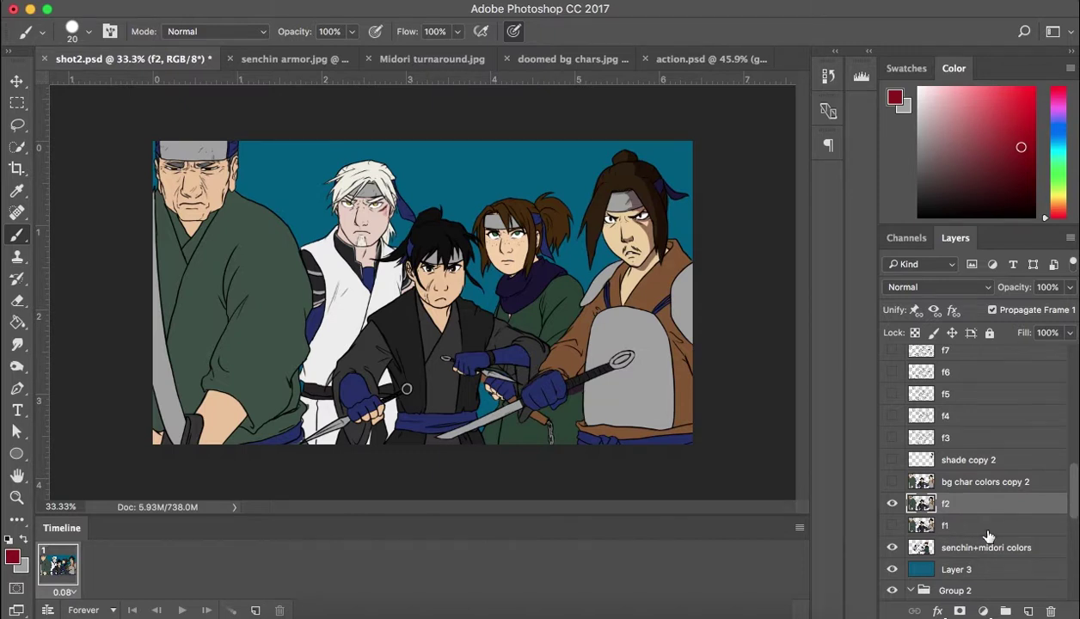
{"action": "scroll", "coordinate": [989, 535], "scroll_direction": "down", "scroll_amount": 5}
{"action": "scroll", "coordinate": [989, 535], "scroll_direction": "up", "scroll_amount": 6}
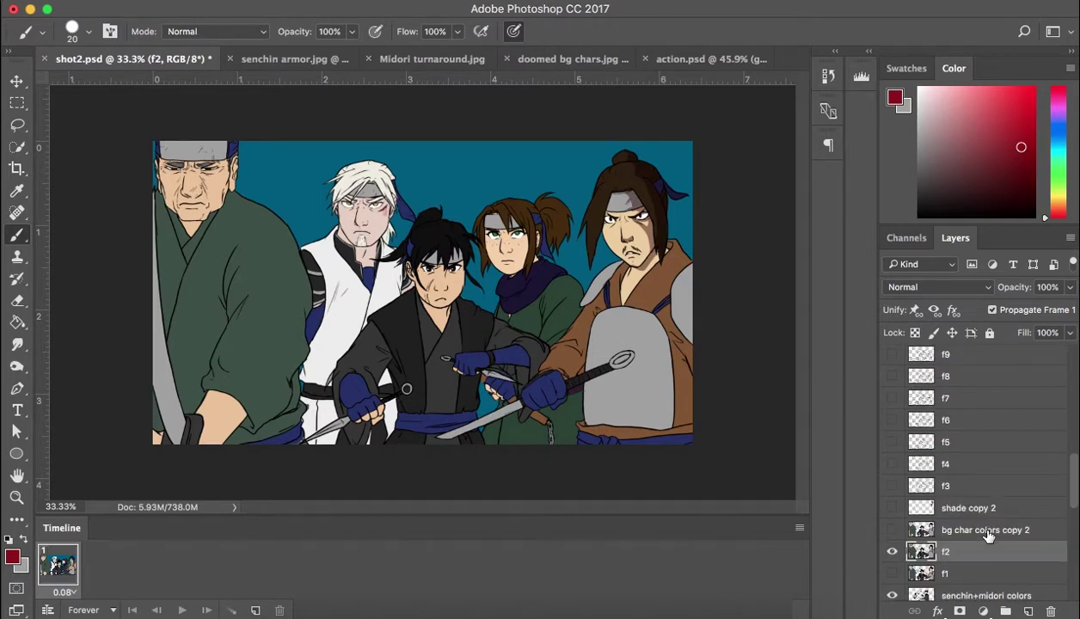
{"action": "scroll", "coordinate": [989, 534], "scroll_direction": "down", "scroll_amount": 1}
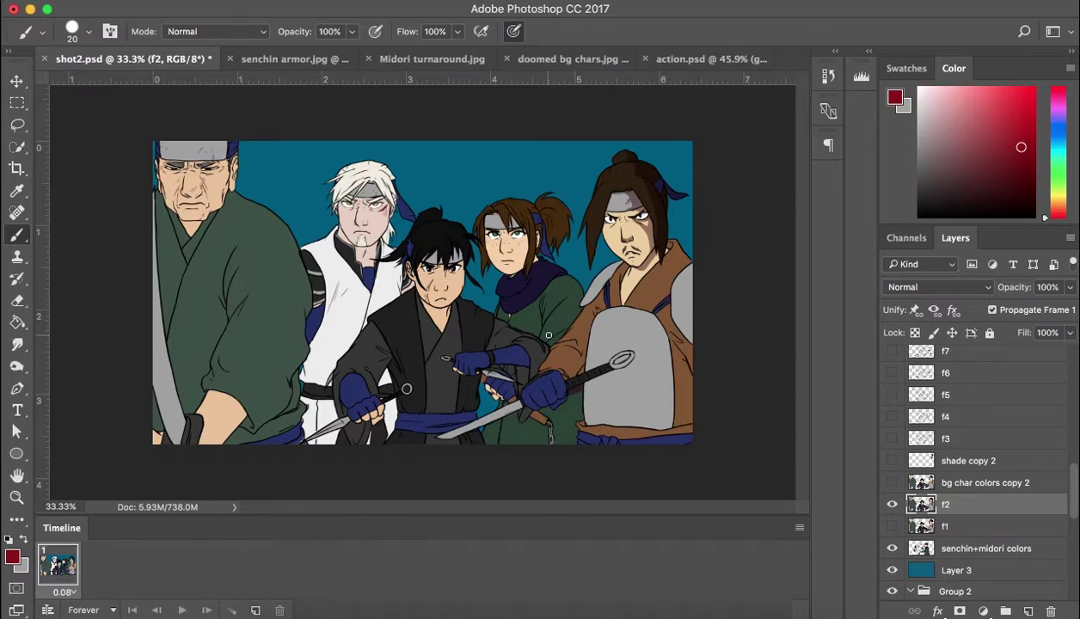
{"action": "key", "text": "l"}
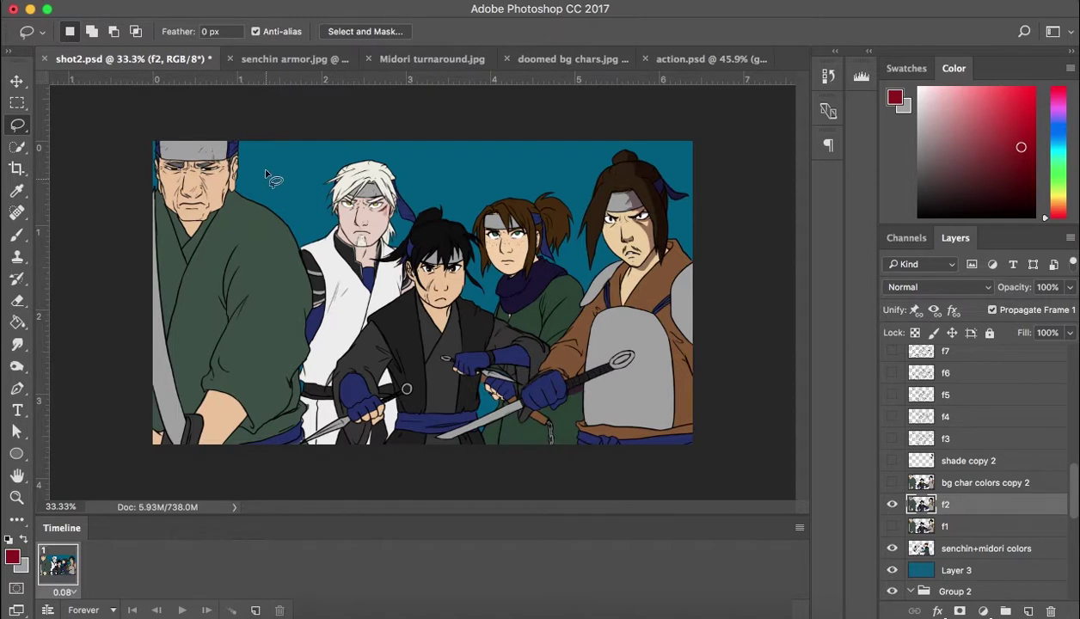